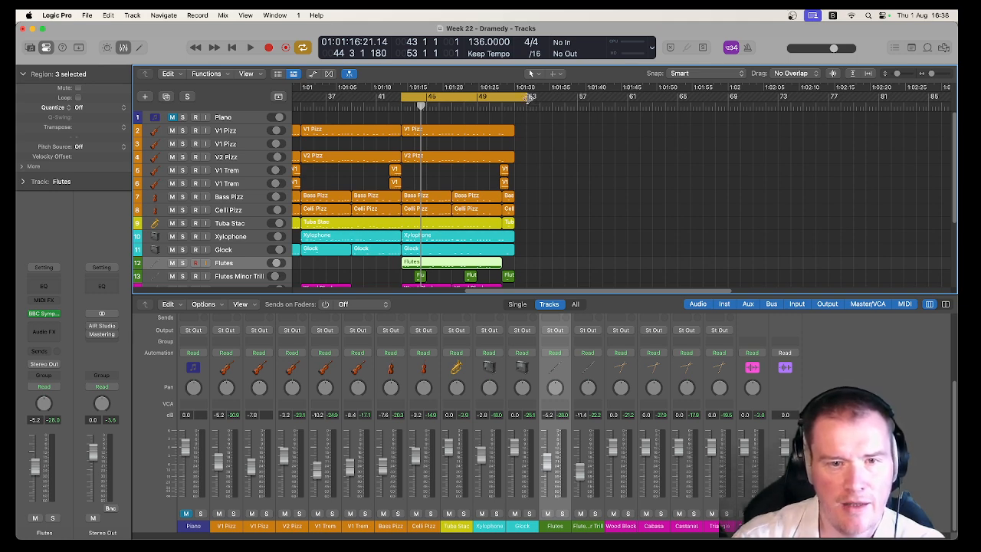
# Shorten the cycle range so that it ends at bar 52.
pyautogui.moveTo(528, 100); pyautogui.dragTo(517, 101)
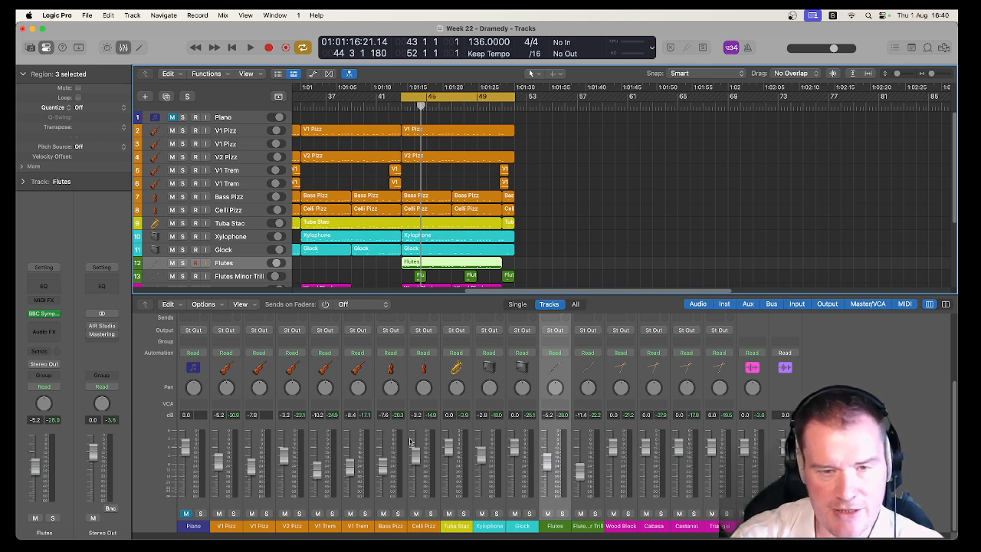
pyautogui.click(236, 376)
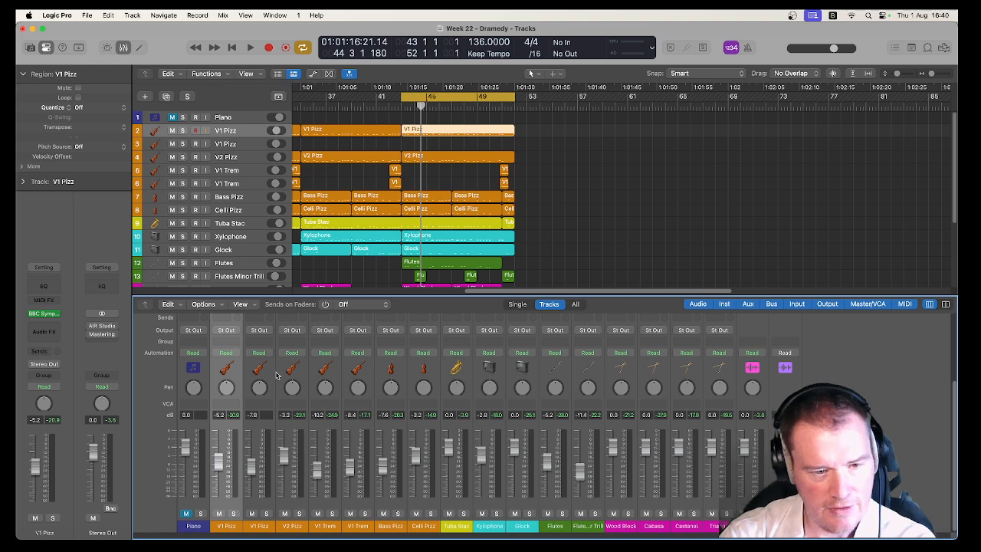
pyautogui.rightClick(279, 375)
pyautogui.click(268, 375)
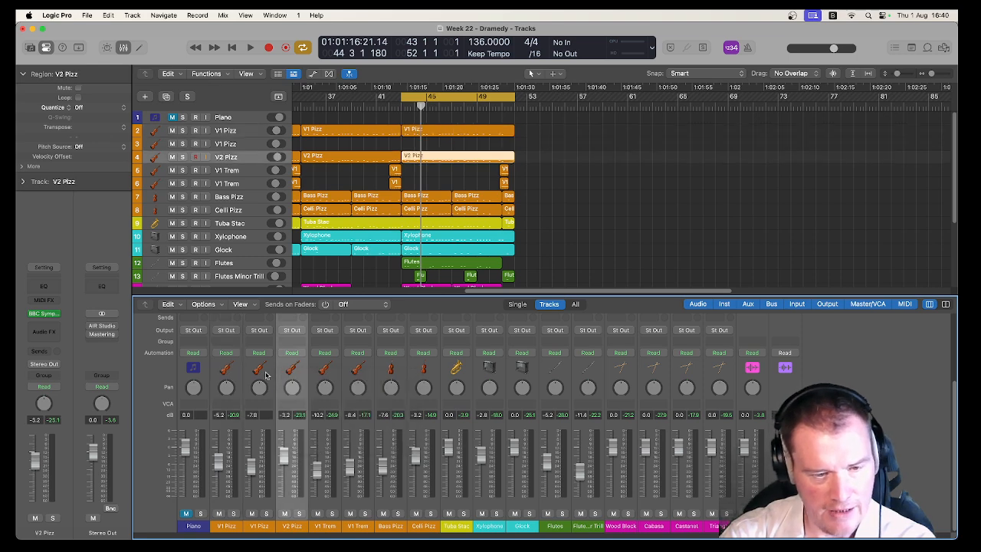
pyautogui.click(234, 377)
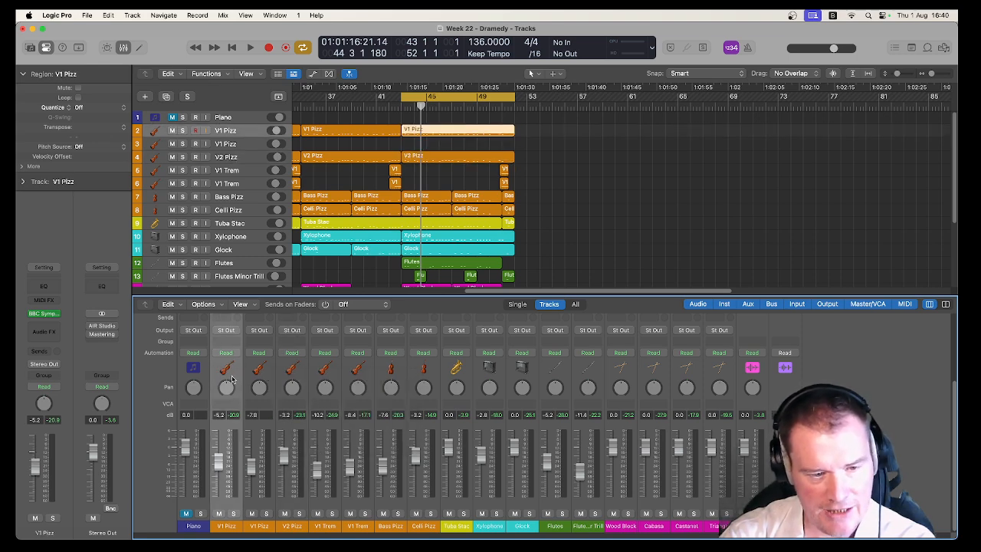
pyautogui.keyDown('shift'); pyautogui.click(431, 377); pyautogui.keyUp('shift')
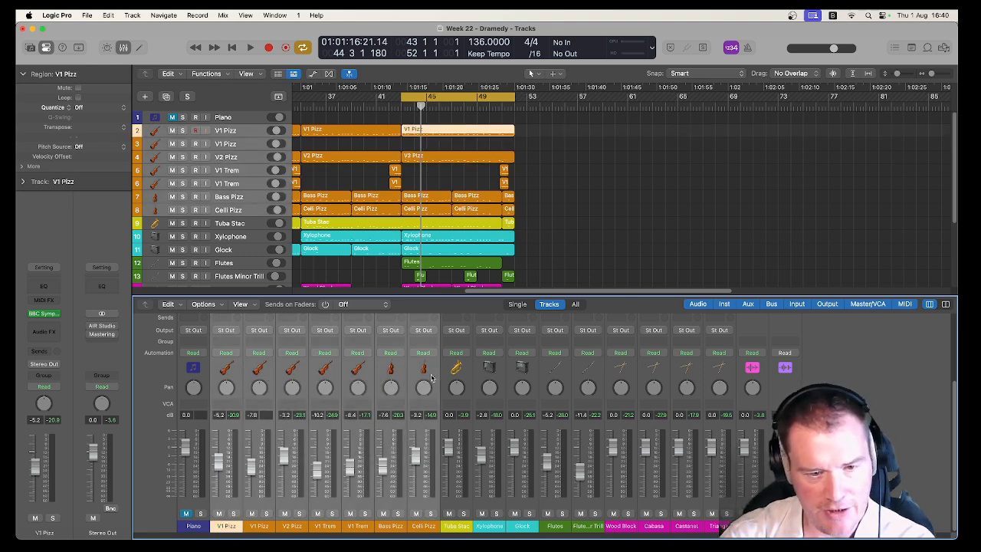
pyautogui.click(232, 374)
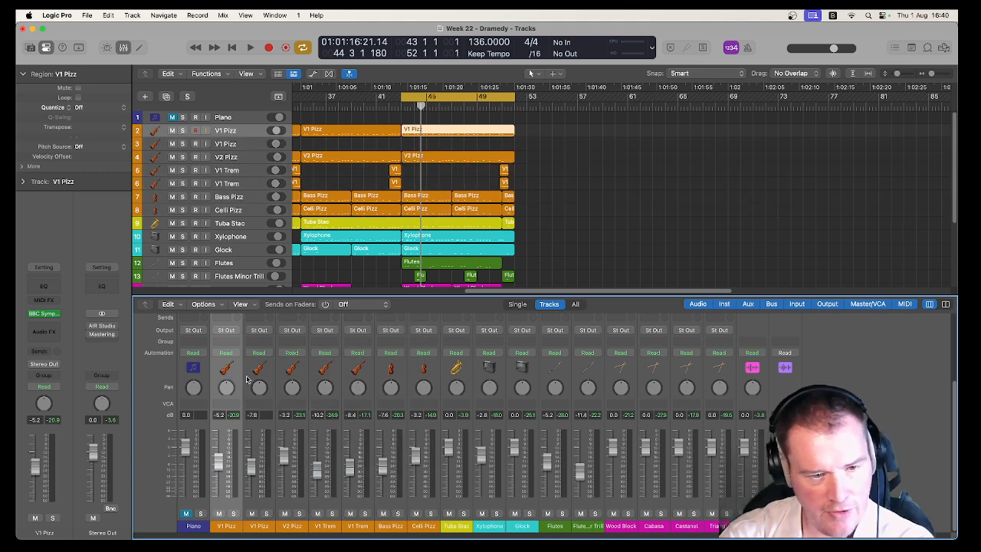
pyautogui.keyDown('super'); pyautogui.click(325, 377); pyautogui.keyUp('super')
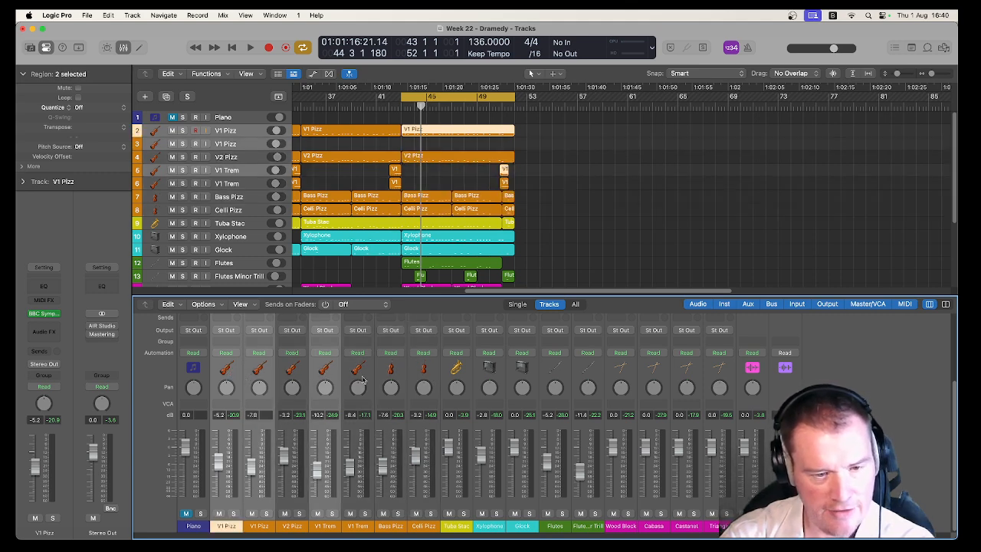
pyautogui.keyDown('super'); pyautogui.click(418, 379); pyautogui.keyUp('super')
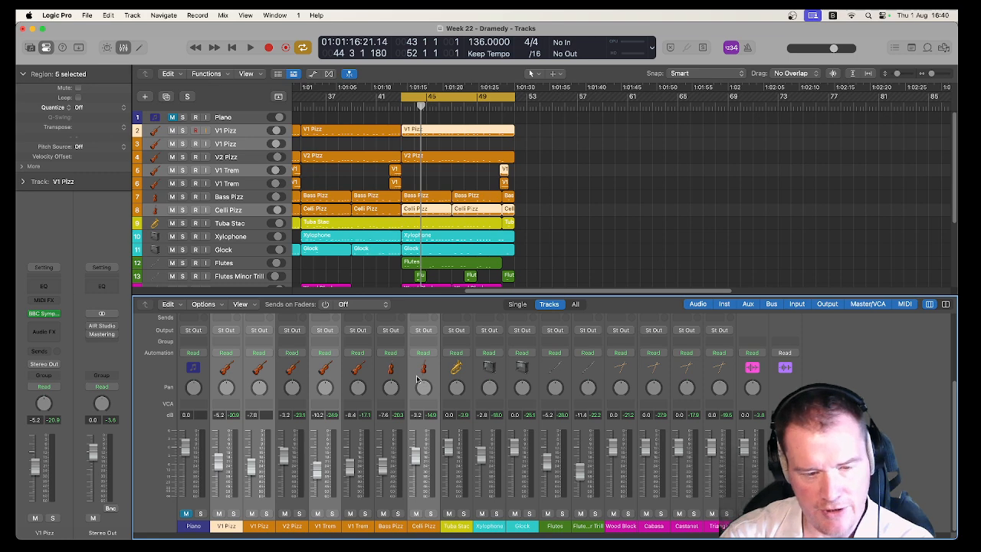
pyautogui.click(394, 378)
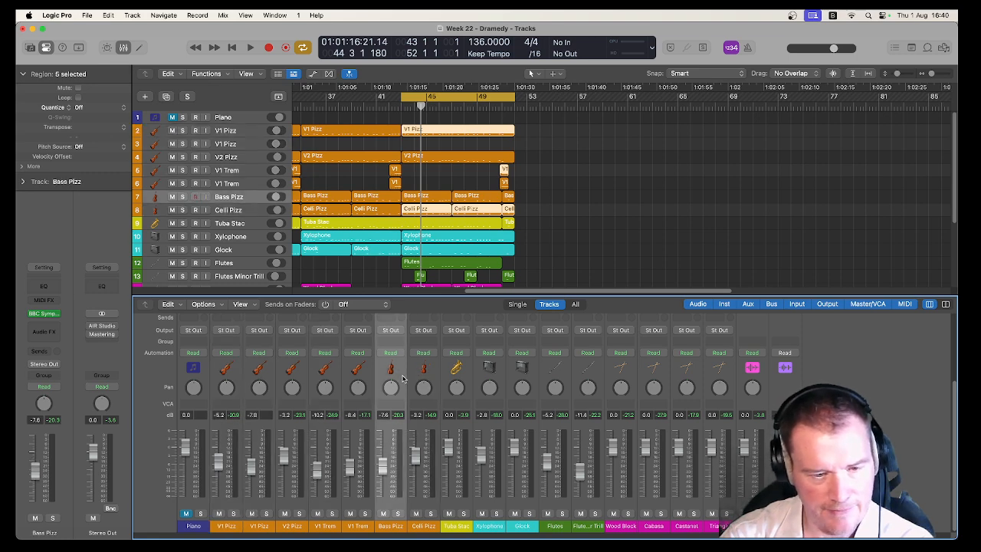
# Create a new VCA for the string channel strips from V1 Pizz through Celli Pizz and name it String Vol.
pyautogui.click(234, 373)
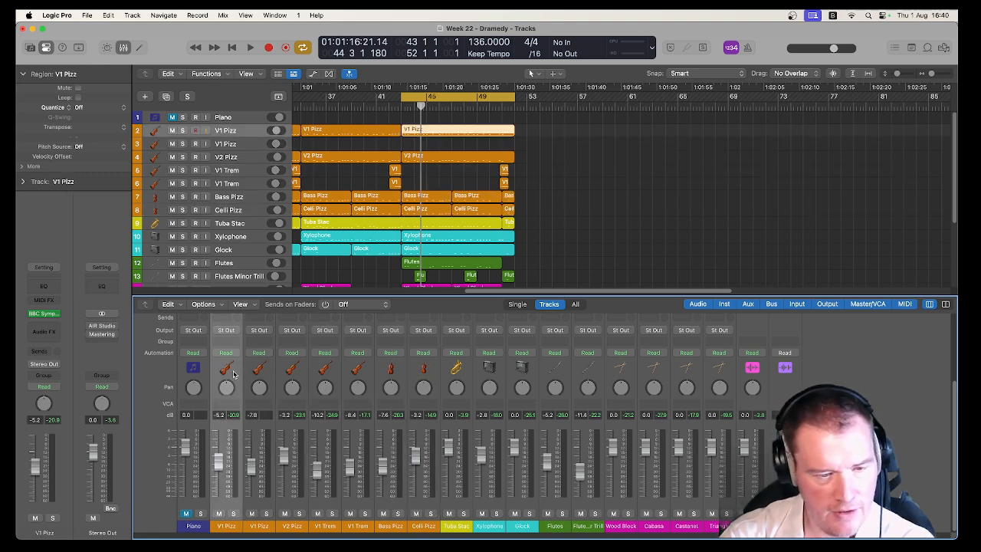
pyautogui.keyDown('shift'); pyautogui.click(434, 376); pyautogui.keyUp('shift')
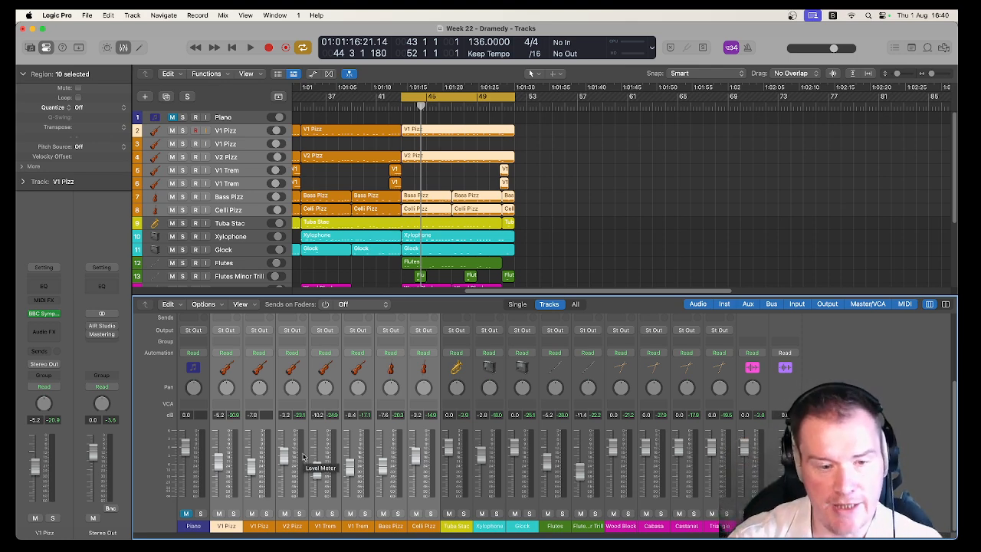
pyautogui.rightClick(337, 372)
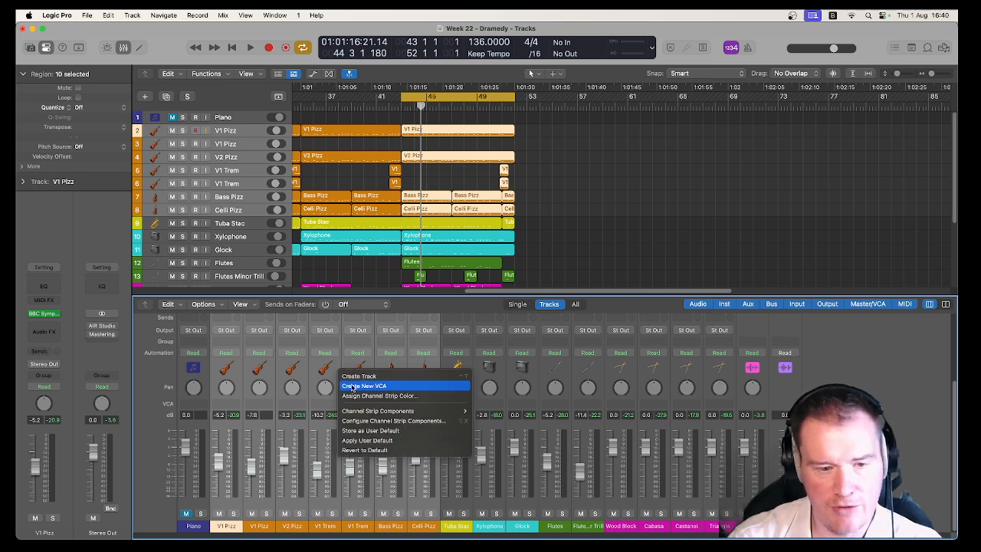
pyautogui.click(351, 386)
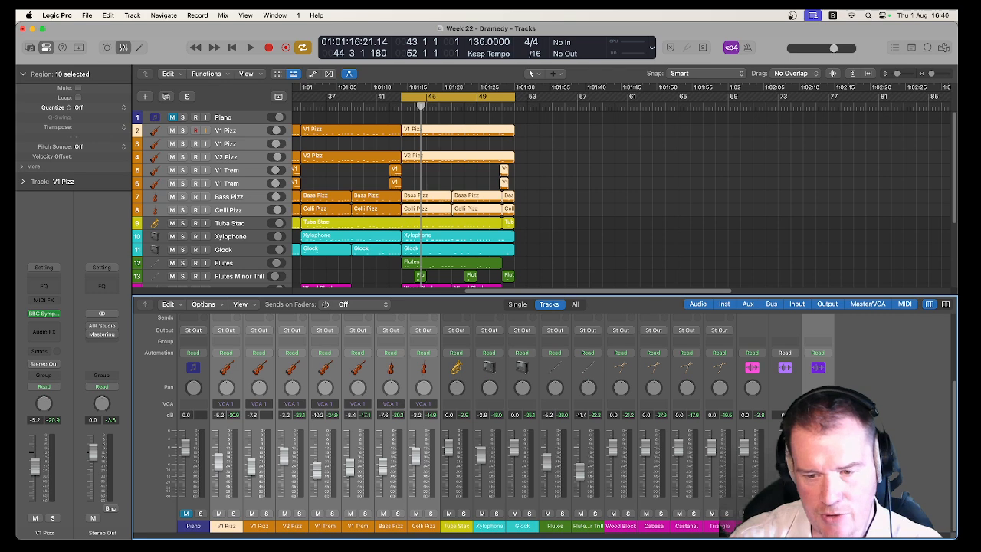
pyautogui.click(424, 526)
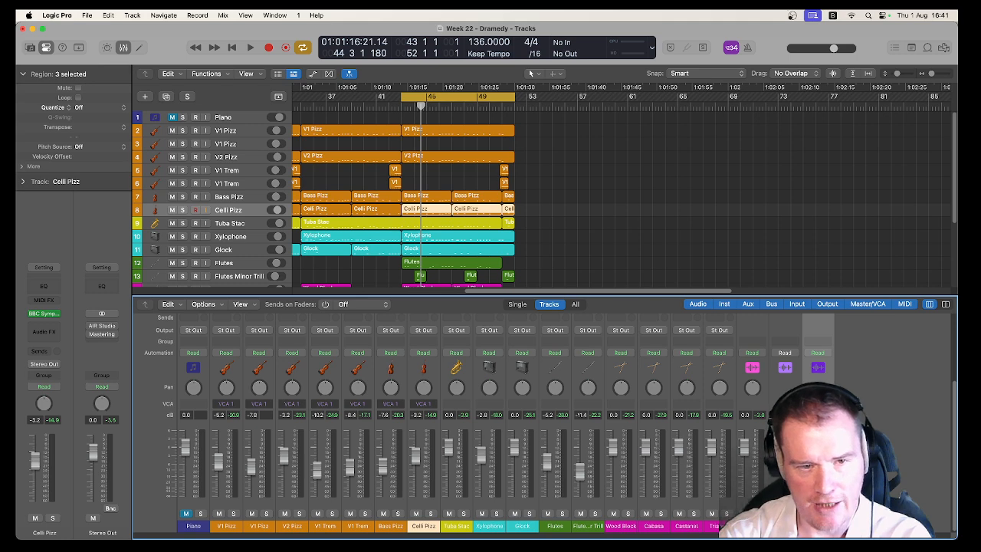
# Play the cycled section twice and watch how the string channel meters respond.
pyautogui.press('space')
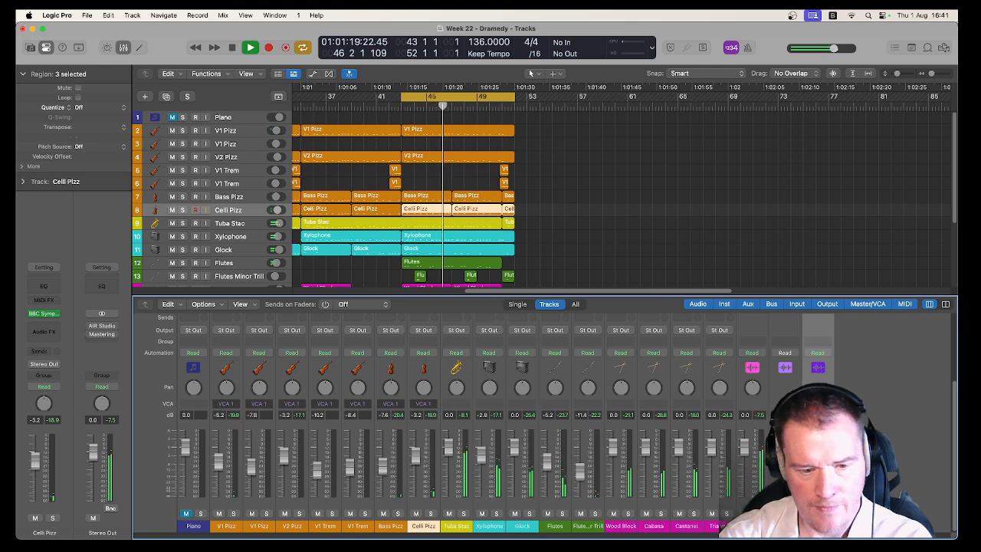
pyautogui.press('space')
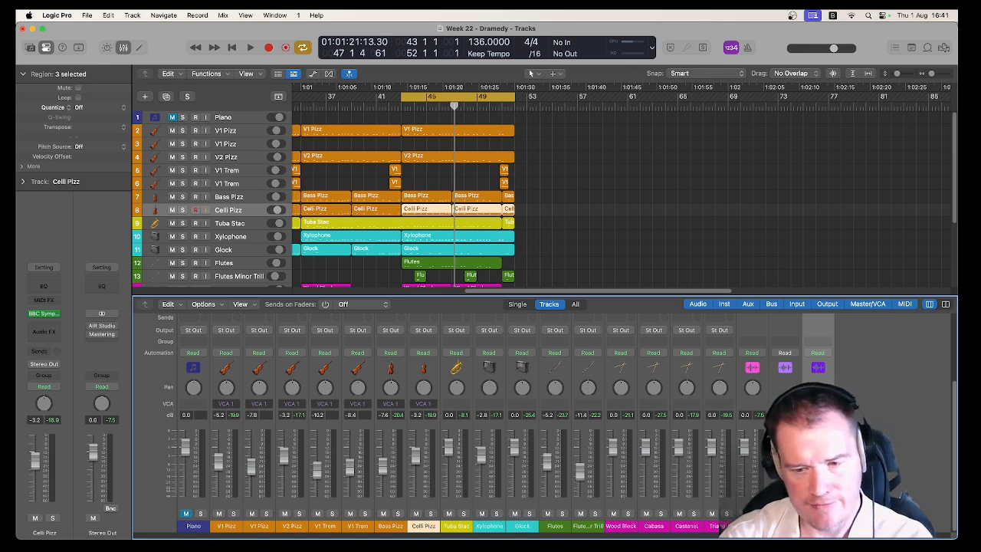
pyautogui.press('space')
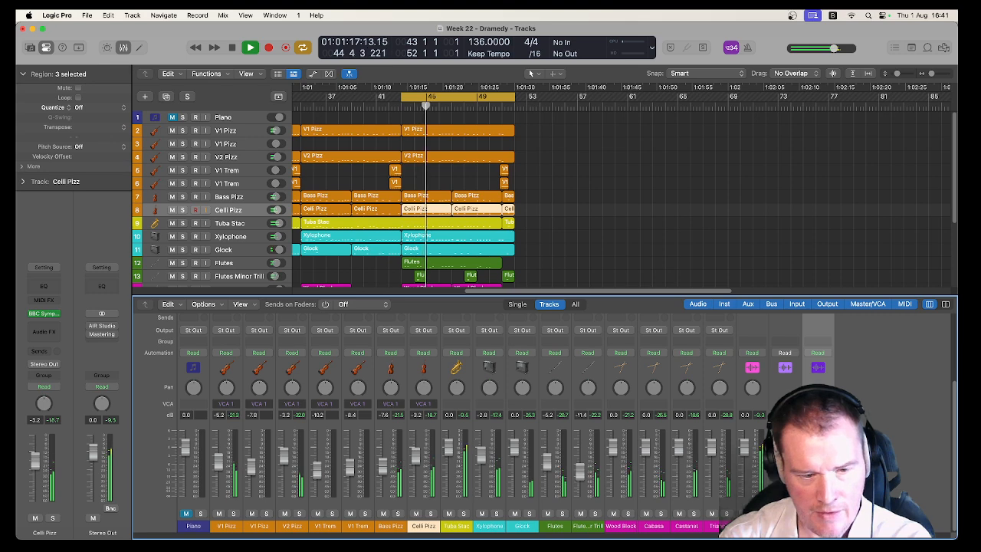
pyautogui.press('space')
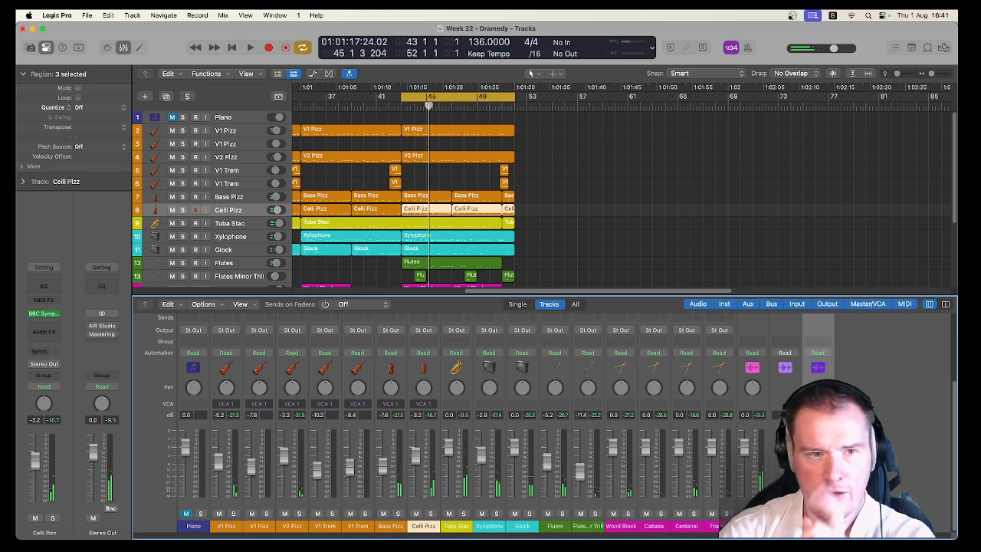
# Turn on Pre-Fader Metering and play the cycled section twice to check the channel levels.
pyautogui.click(224, 15)
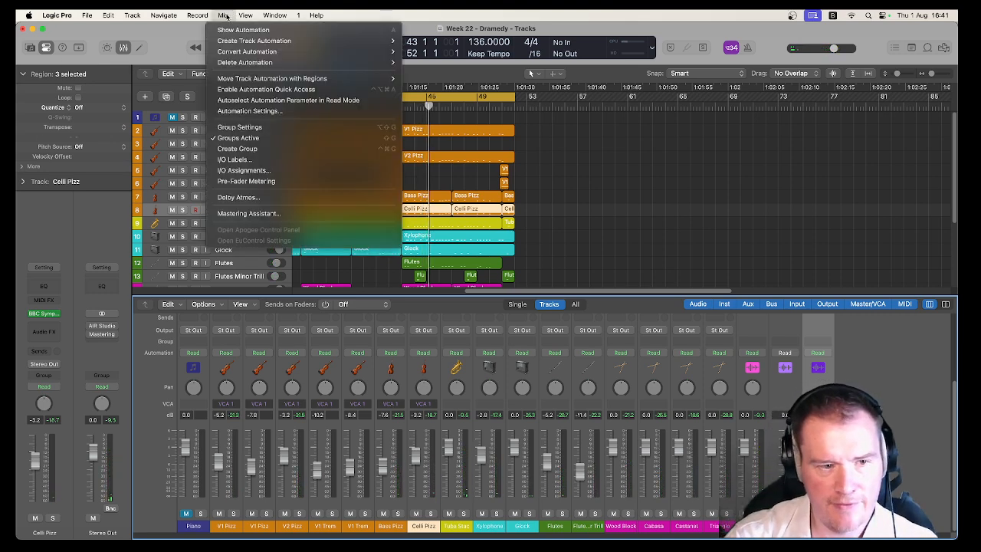
pyautogui.click(246, 181)
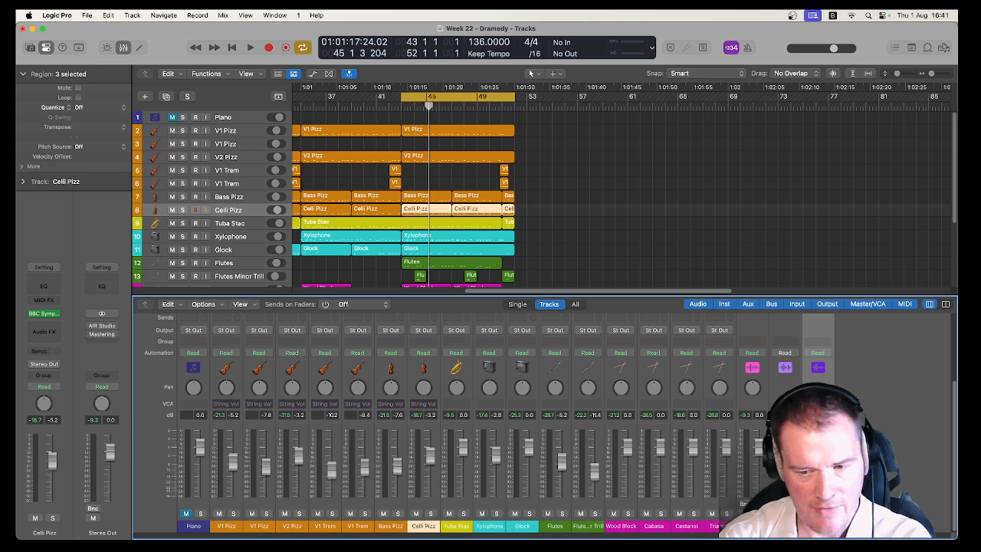
pyautogui.press('space')
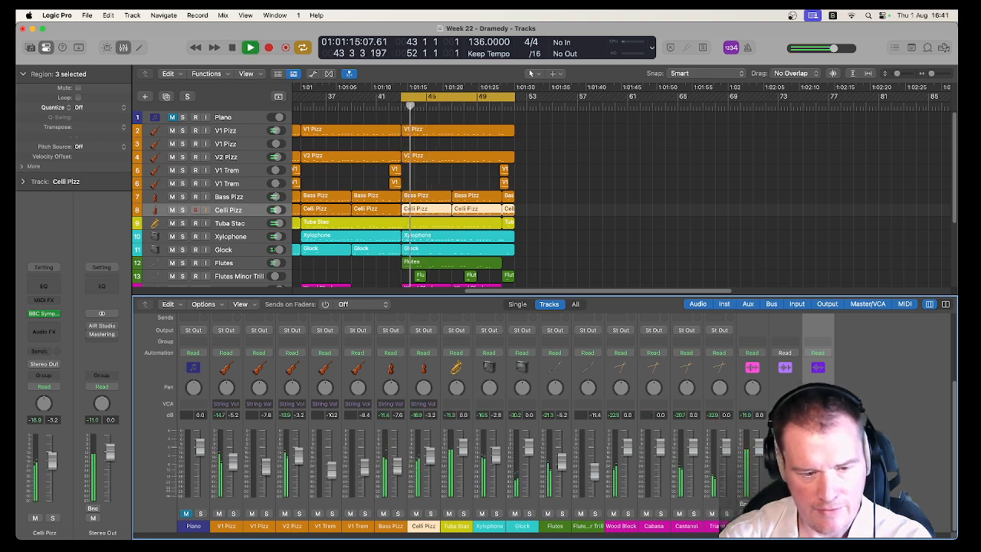
pyautogui.press('space')
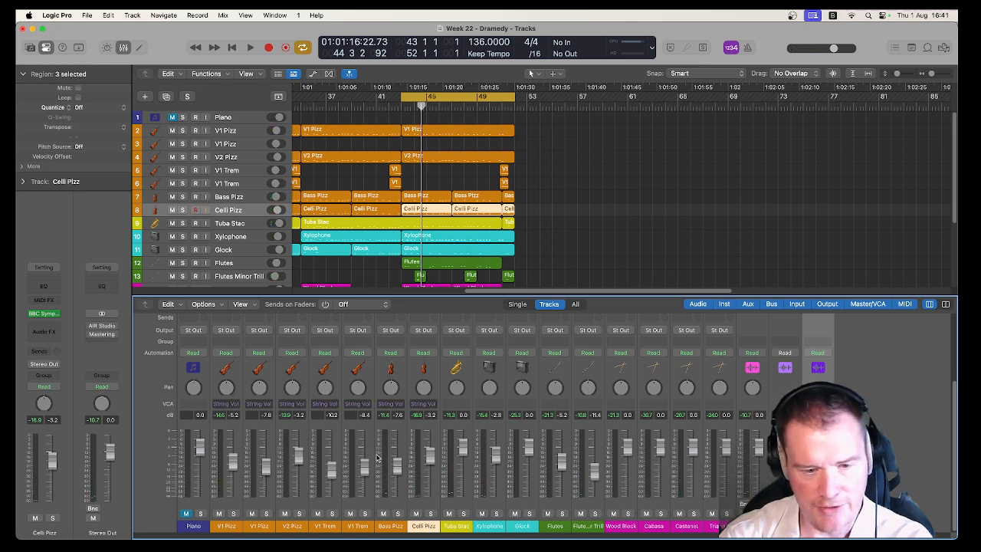
pyautogui.press('space')
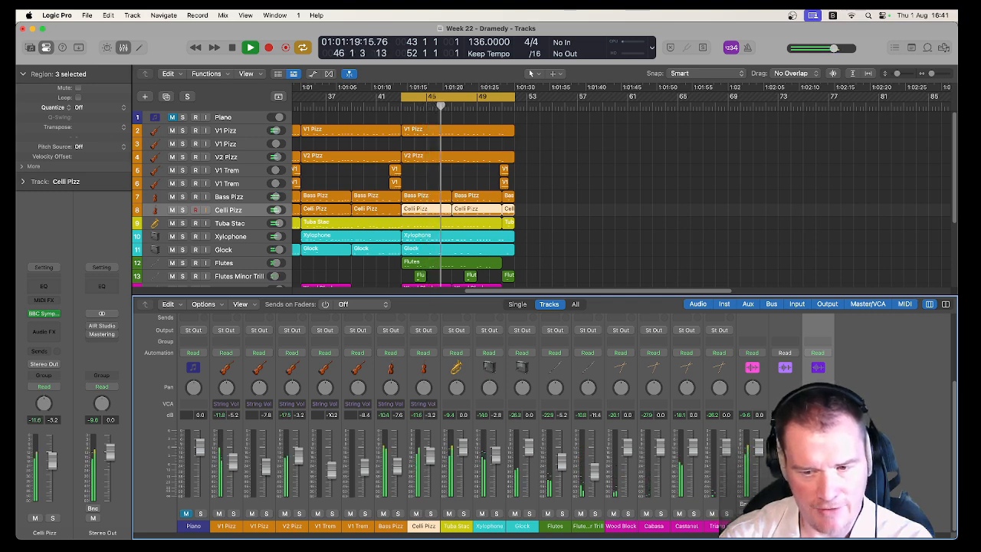
pyautogui.press('space')
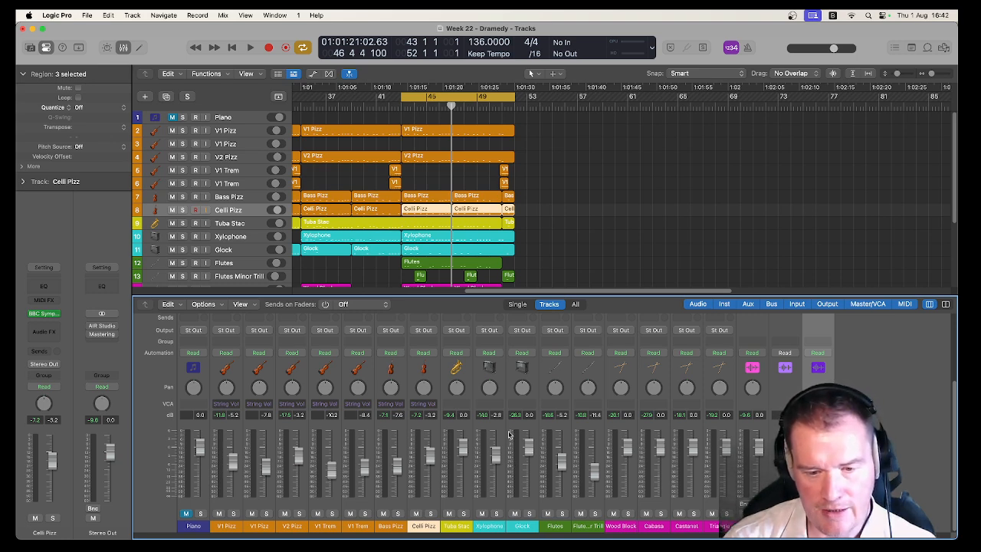
# Create a new VCA for the channel strips from Wood Block through Triangle and name it Perc Vol.
pyautogui.click(635, 397)
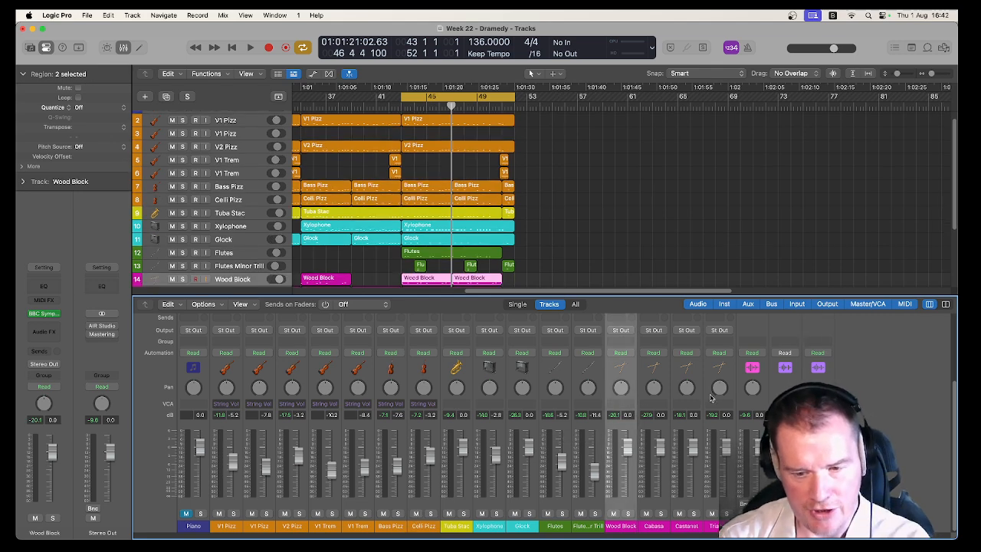
pyautogui.keyDown('shift'); pyautogui.click(711, 397); pyautogui.keyUp('shift')
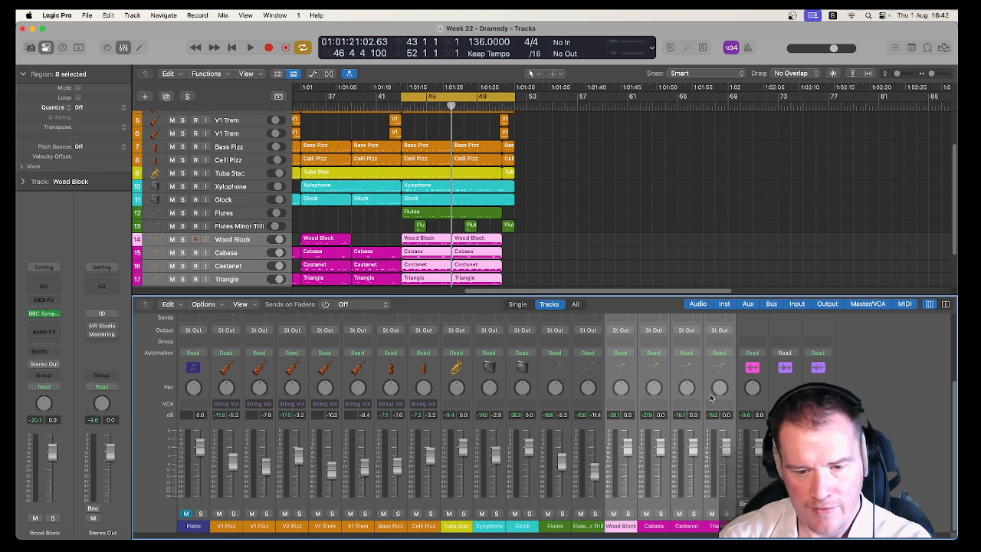
pyautogui.rightClick(710, 397)
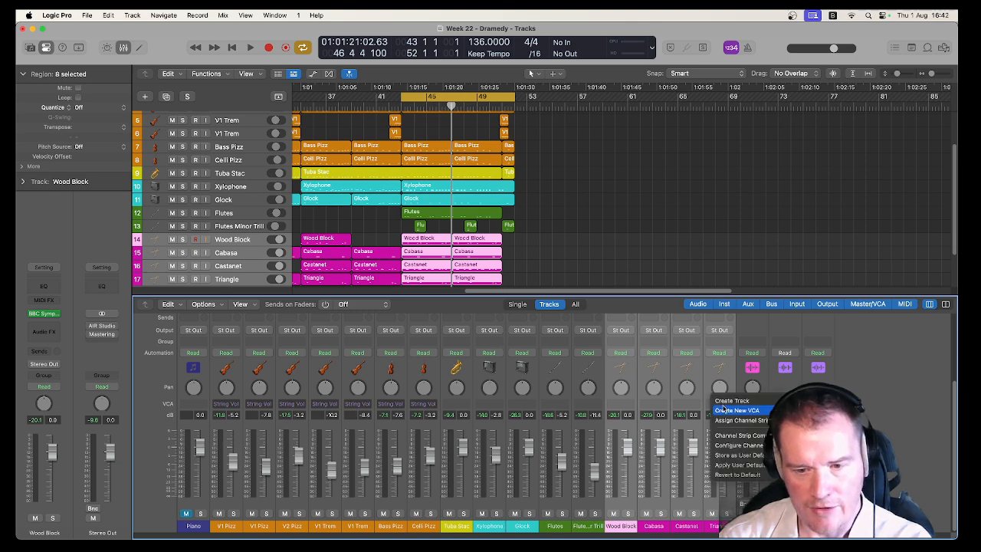
pyautogui.click(725, 412)
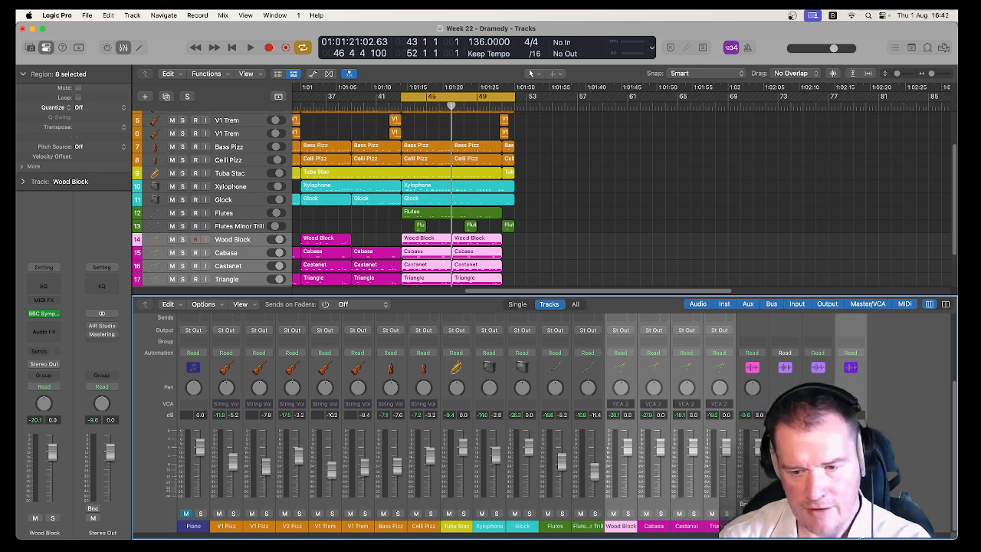
pyautogui.doubleClick(851, 525)
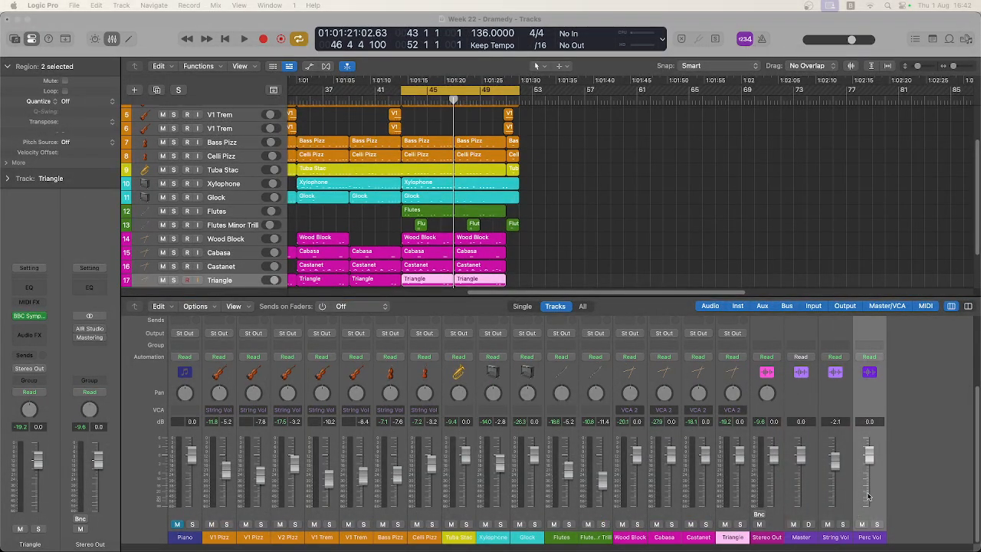
# Play the cycled section and pull the String Vol and Perc Vol VCA faders down to near minimum.
pyautogui.click(868, 457)
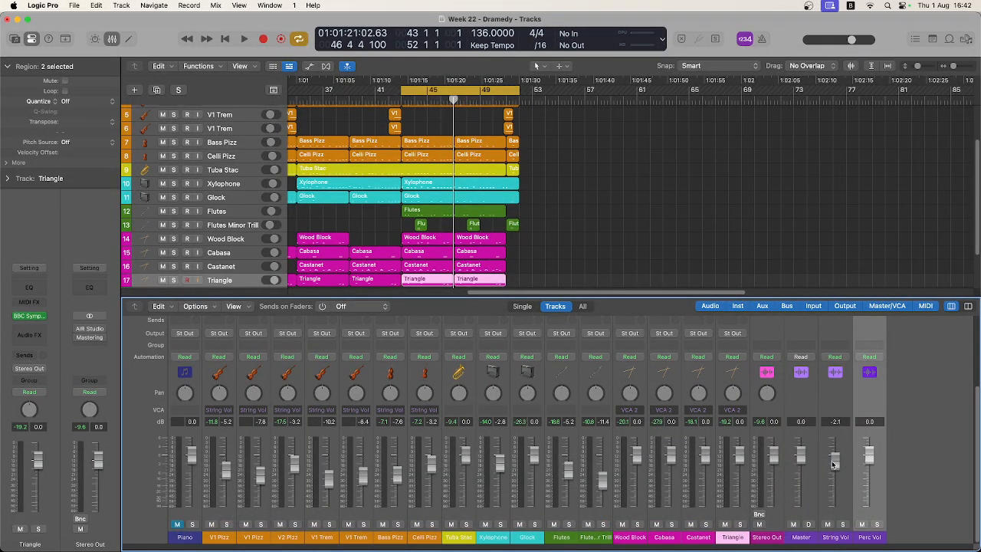
pyautogui.click(841, 435)
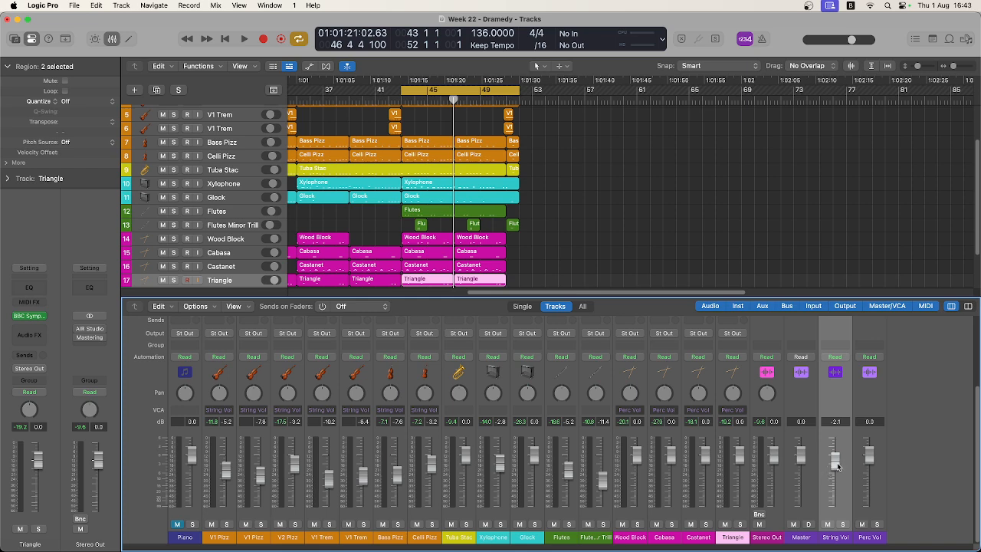
pyautogui.press('space')
pyautogui.moveTo(838, 465); pyautogui.dragTo(835, 507)
pyautogui.press('space')
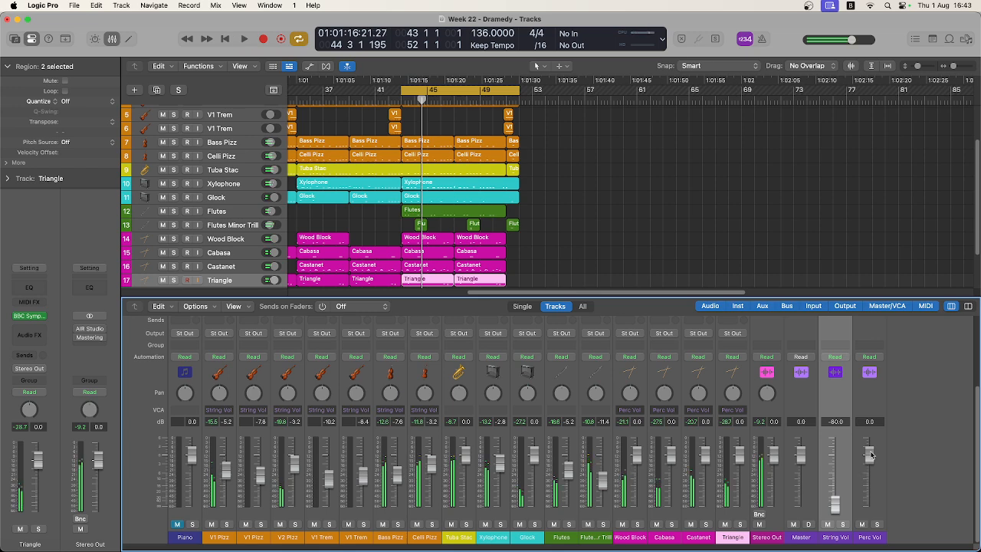
pyautogui.moveTo(868, 458); pyautogui.dragTo(874, 543)
# During playback, raise the String Vol VCA to about -17.6 dB and the Perc Vol VCA to about -2.3 dB, and stop.
pyautogui.press('space')
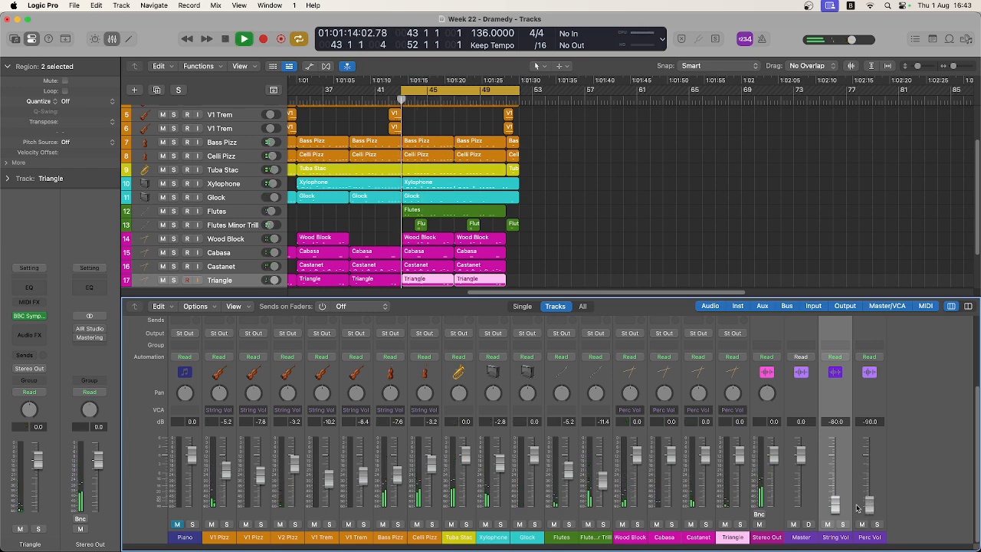
pyautogui.moveTo(834, 505); pyautogui.dragTo(869, 462)
pyautogui.click(869, 507)
pyautogui.moveTo(835, 506)
pyautogui.mouseDown()
pyautogui.moveTo(835, 468)
pyautogui.moveTo(835, 487)
pyautogui.mouseUp()
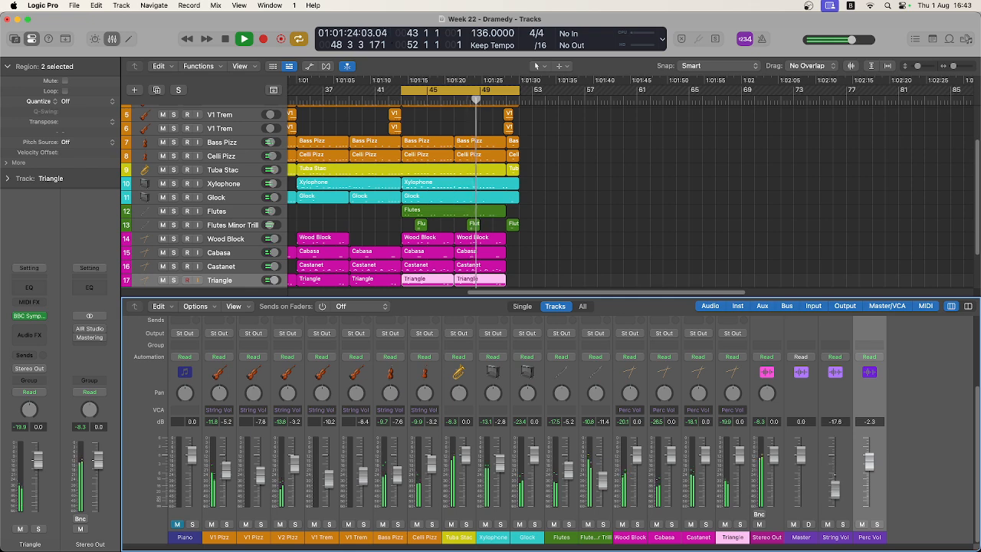
pyautogui.press('space')
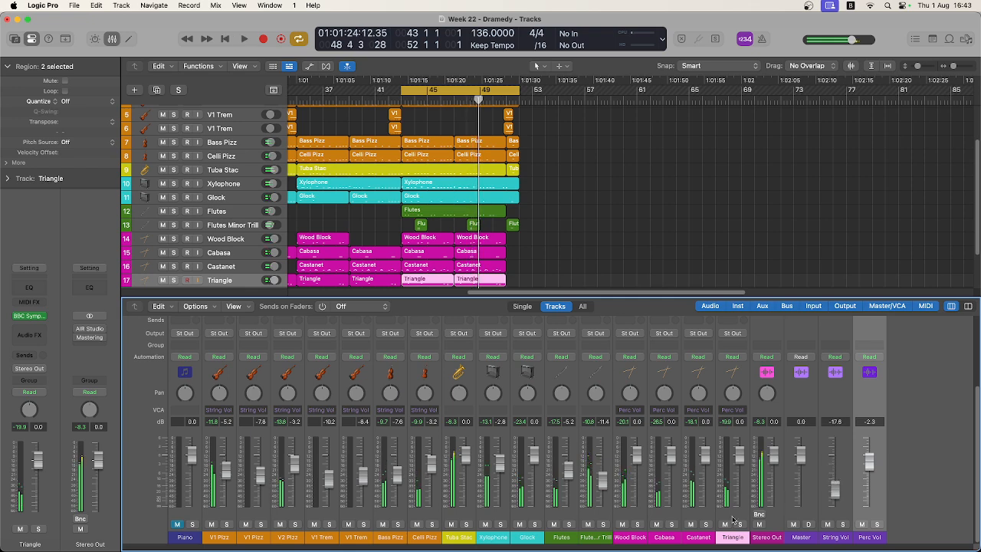
# Create a new VCA for the channel strips from Tuba Stac through Flutes Minor Trill and name it Tuned Vol.
pyautogui.click(470, 512)
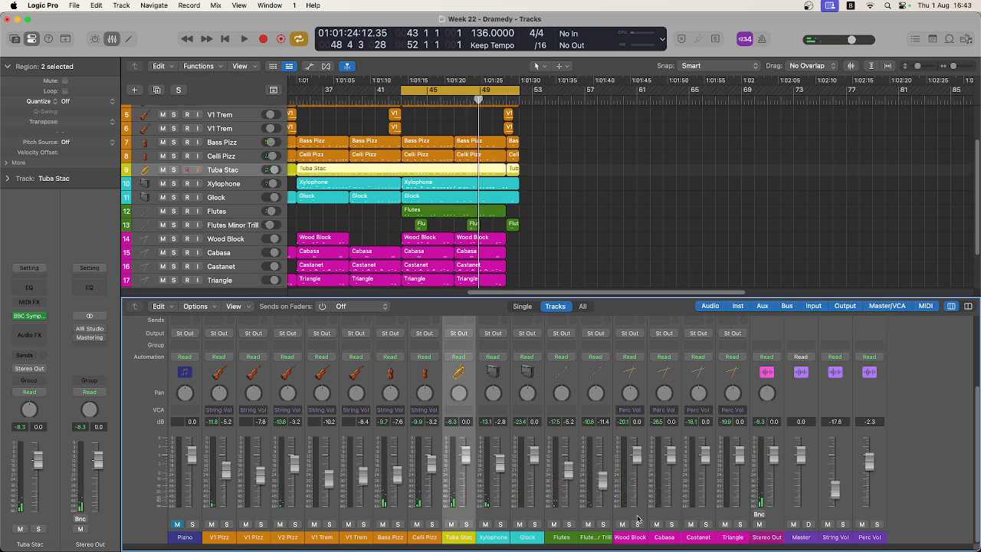
pyautogui.keyDown('shift'); pyautogui.click(605, 517); pyautogui.keyUp('shift')
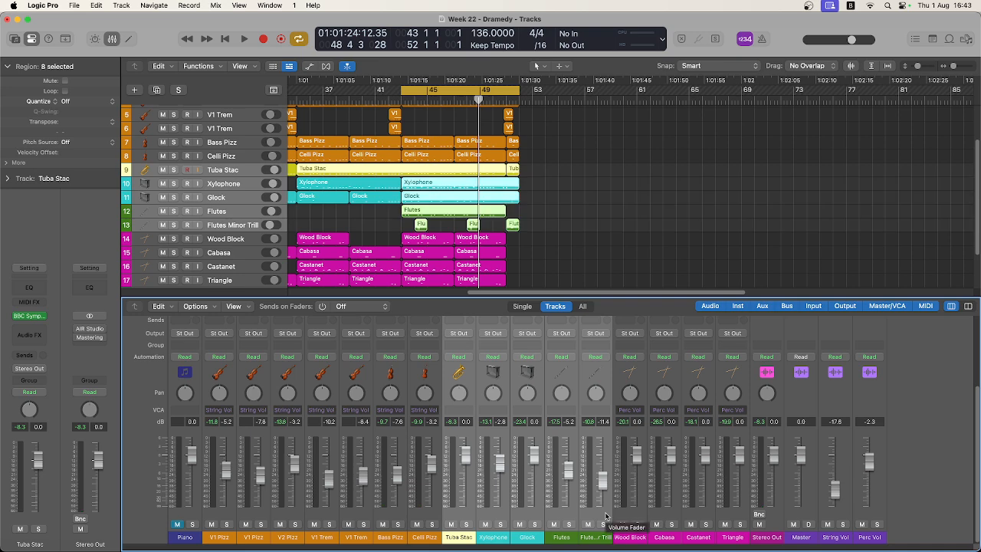
pyautogui.rightClick(606, 515)
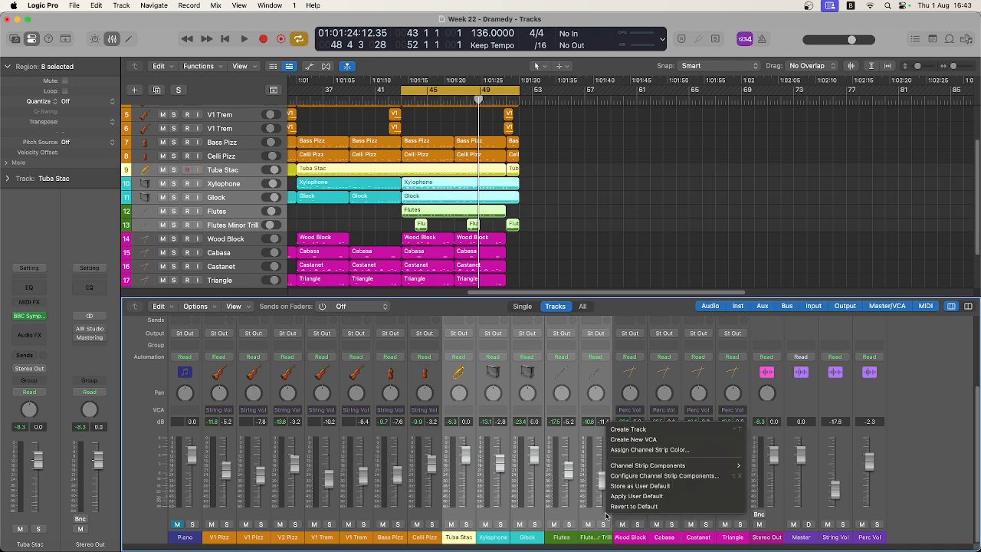
pyautogui.click(664, 440)
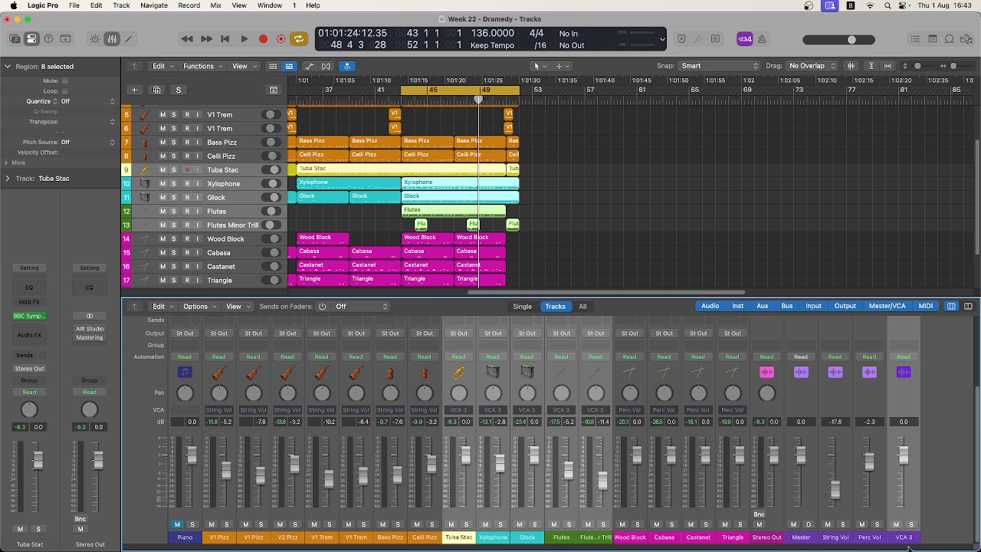
pyautogui.doubleClick(904, 537)
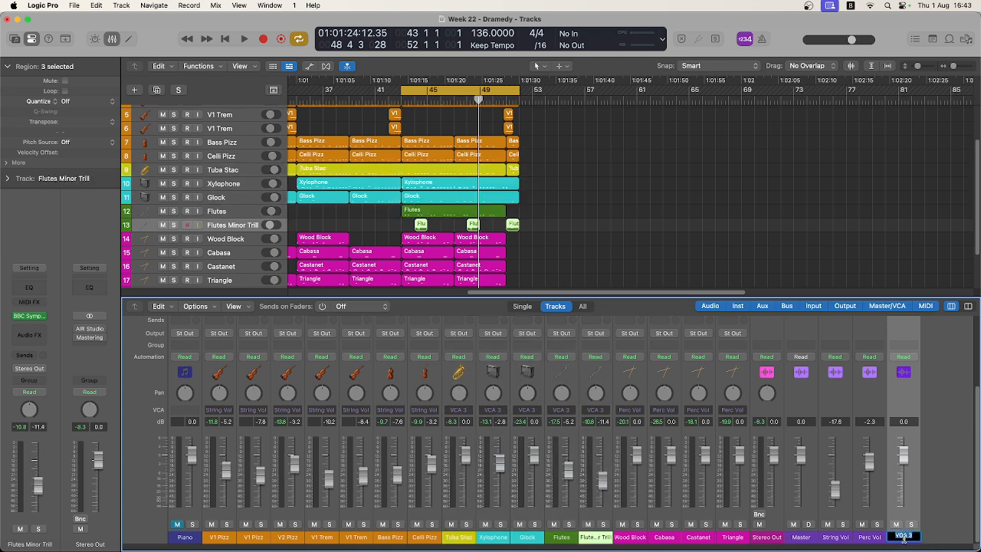
pyautogui.write('Tuned Vol')
pyautogui.press('Return')
# Play the cycled section with the String Vol, Perc Vol and Tuned Vol faders pulled to minimum, stop, and check the Pre-Fader Metering setting.
pyautogui.press('space')
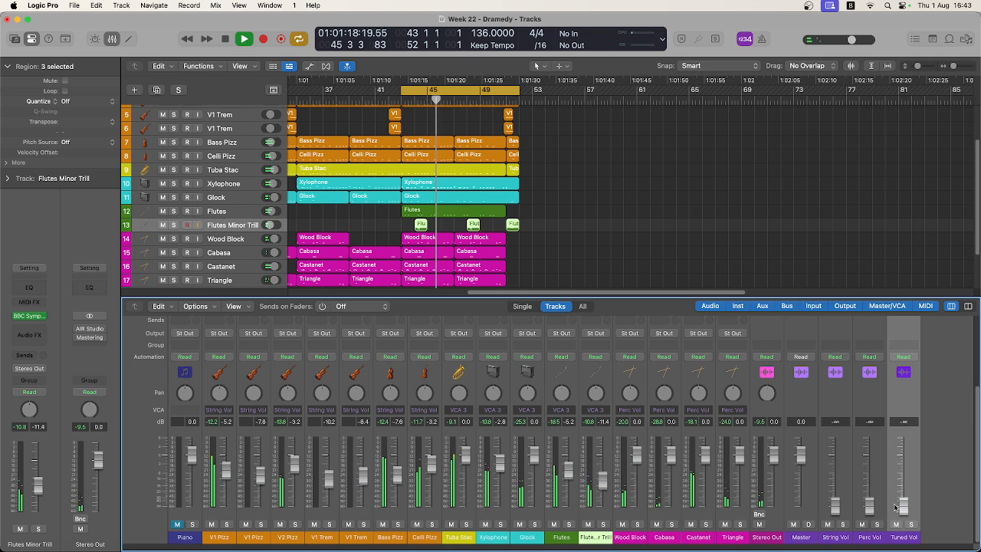
pyautogui.click(244, 38)
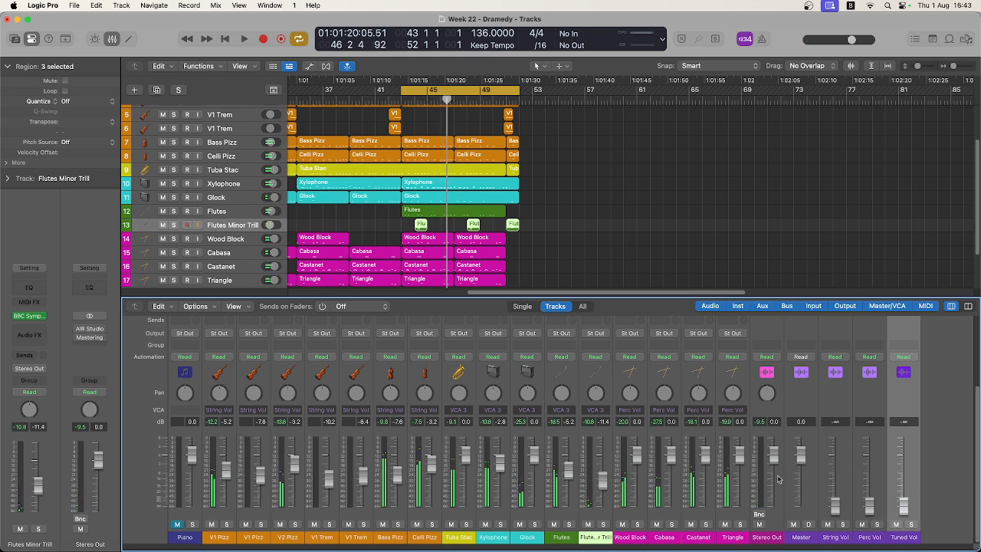
pyautogui.click(219, 5)
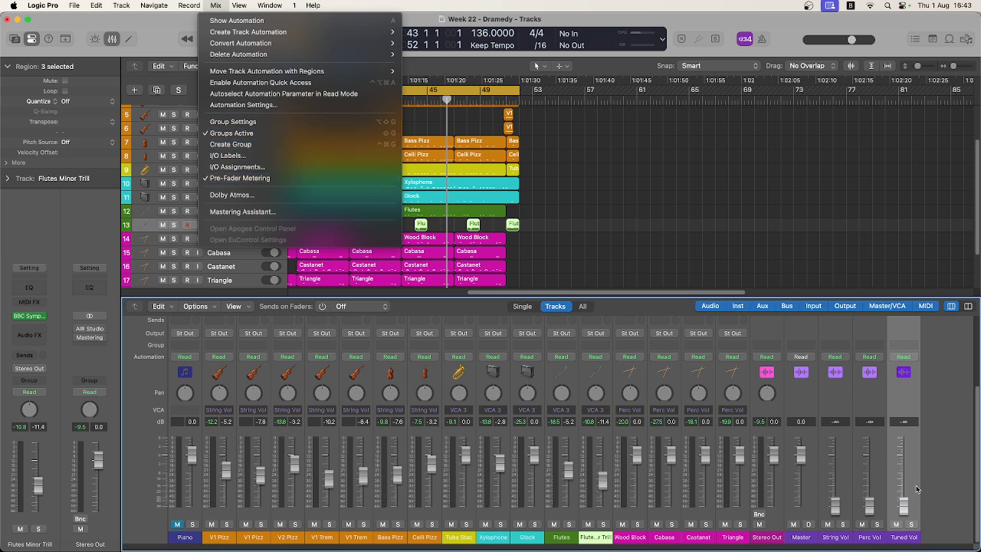
pyautogui.press('Escape')
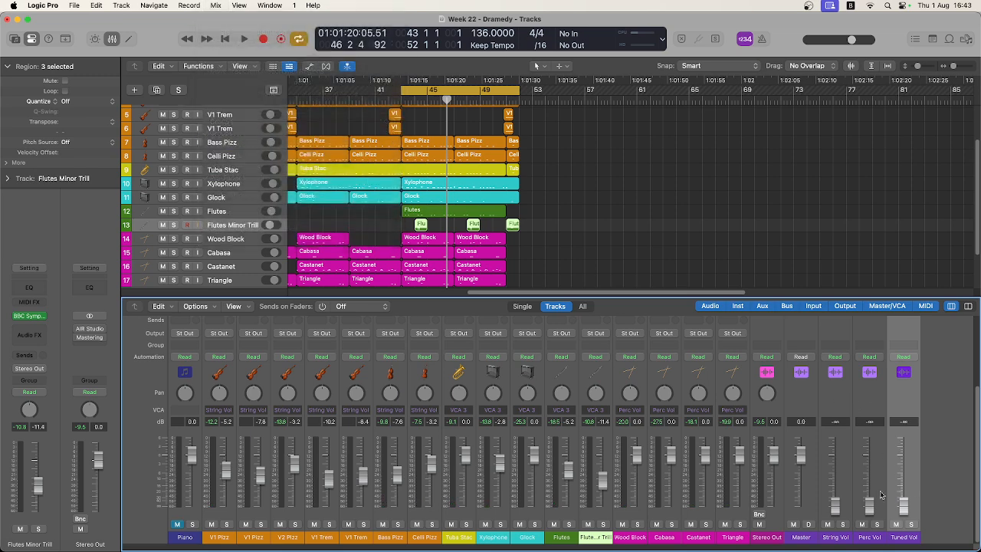
# During playback, raise the String Vol VCA to about -9.2 dB, Perc Vol to -9.0 dB and Tuned Vol to -5.1 dB, and stop.
pyautogui.click(827, 487)
pyautogui.press('space')
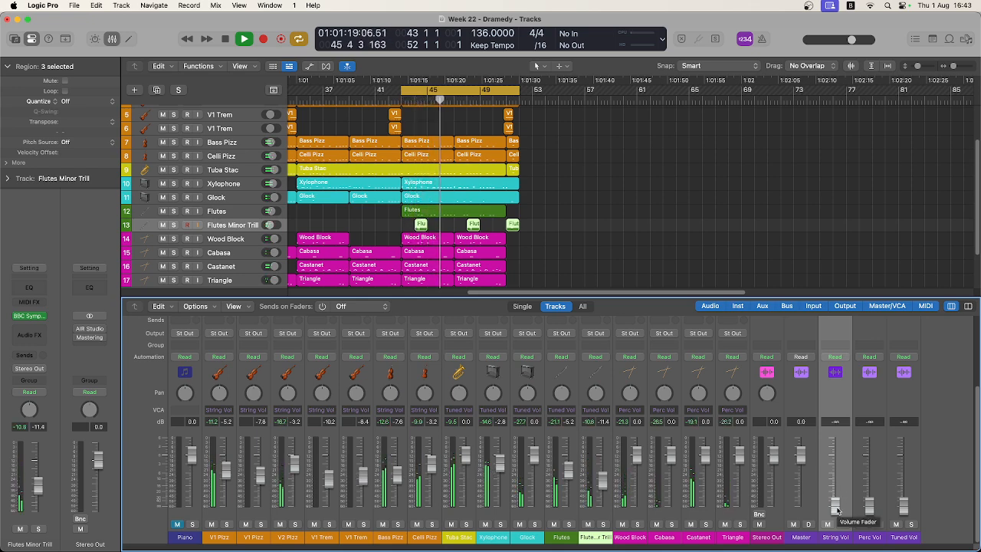
pyautogui.moveTo(836, 505); pyautogui.dragTo(836, 463)
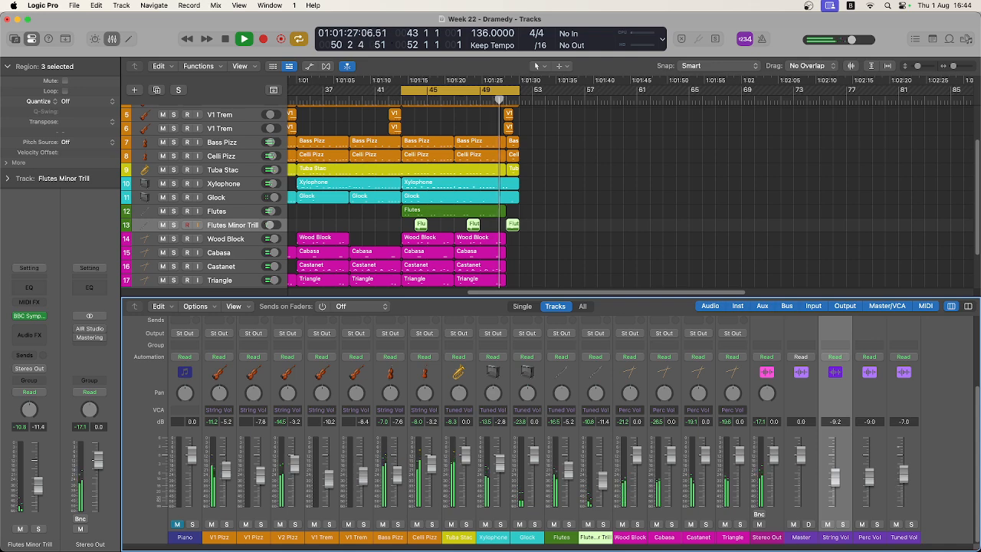
pyautogui.press('space')
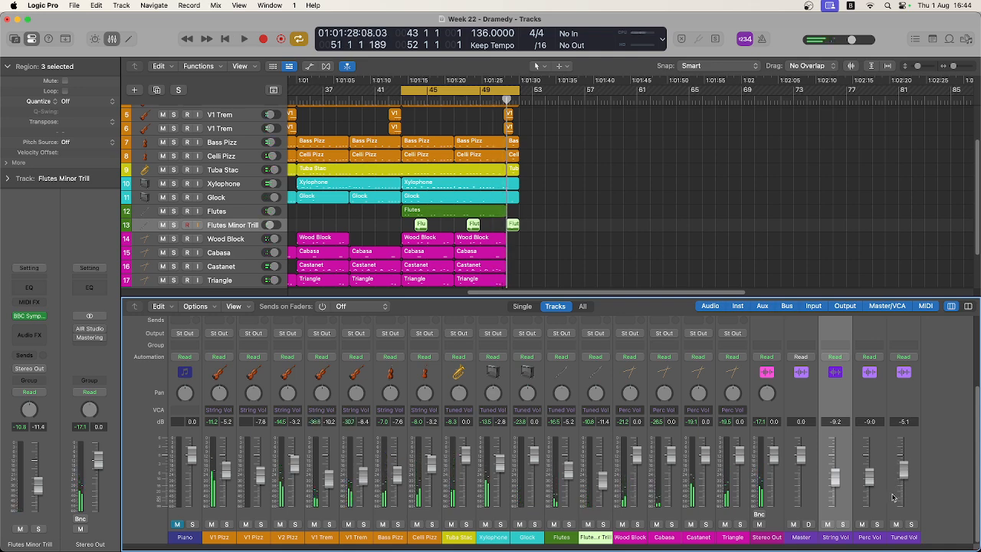
pyautogui.click(811, 506)
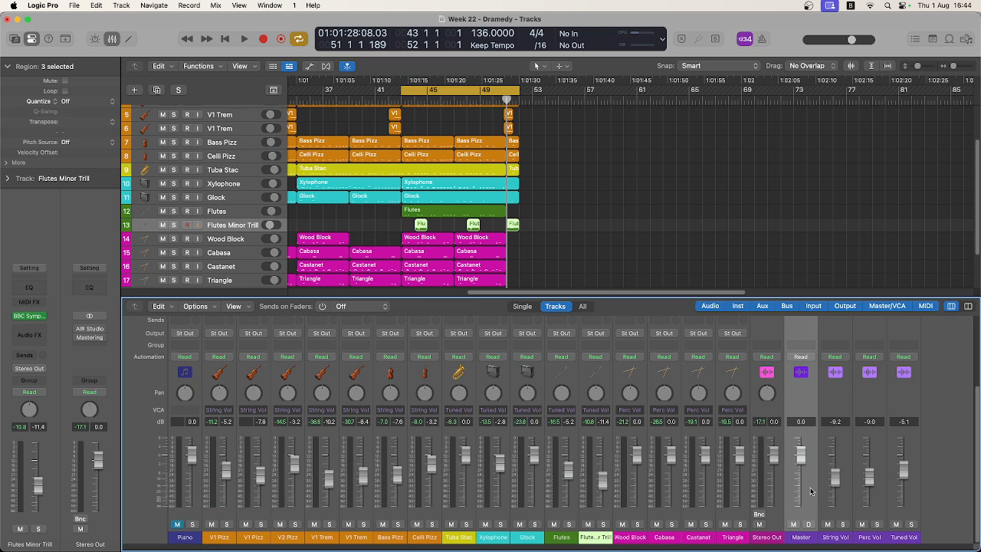
pyautogui.click(779, 522)
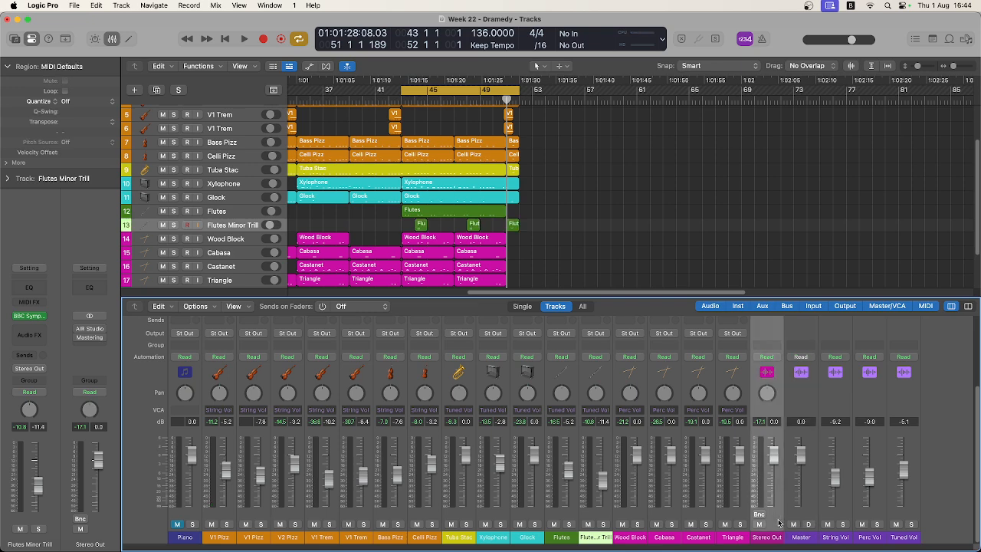
pyautogui.click(806, 516)
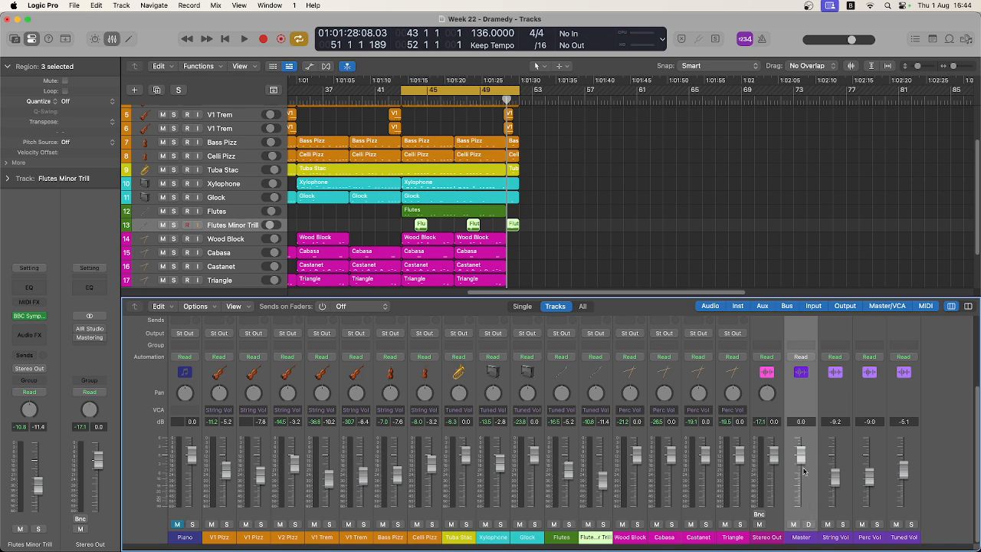
pyautogui.click(775, 526)
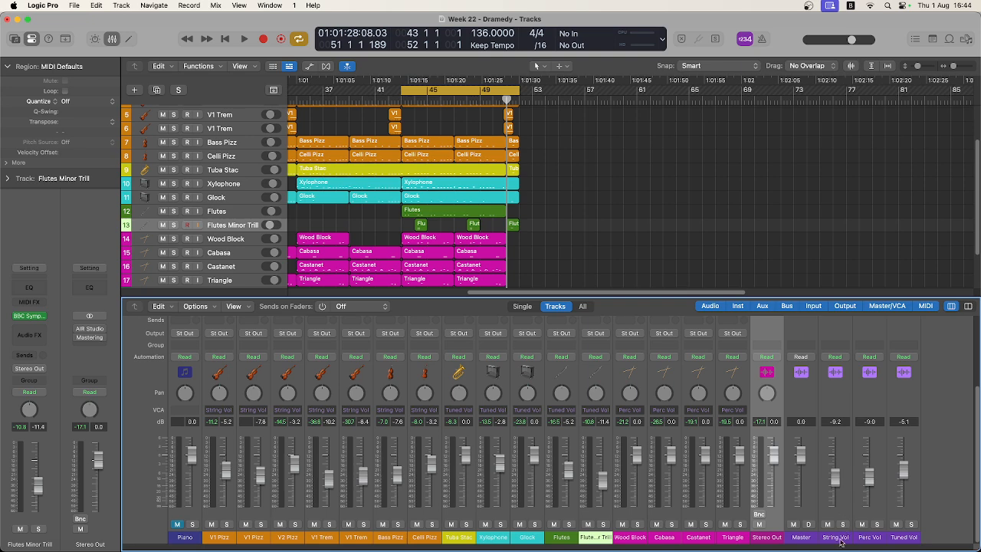
# Raise the String Vol VCA to about -7.8 dB and the Perc Vol VCA to about -5.1 dB.
pyautogui.moveTo(835, 479); pyautogui.dragTo(874, 468)
pyautogui.click(841, 439)
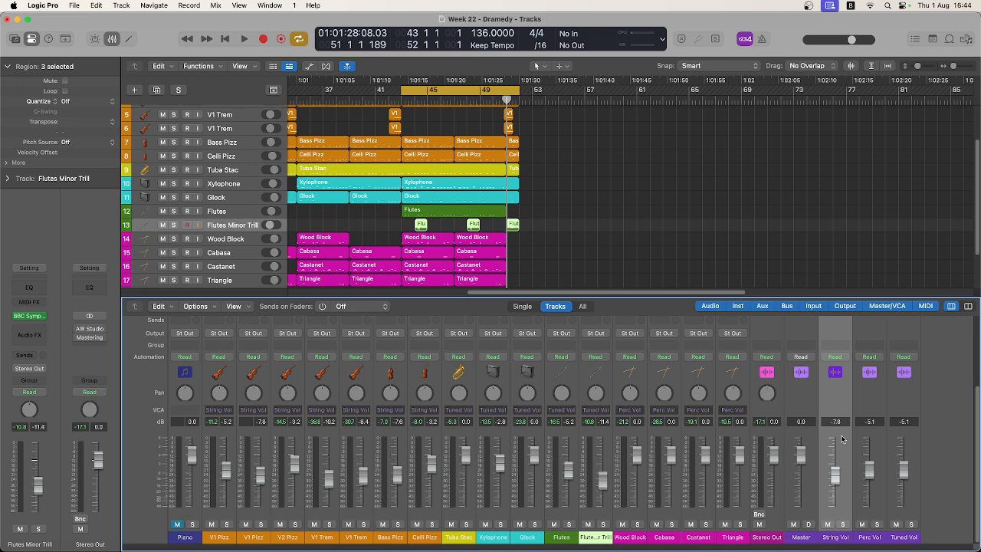
# Create a track for the String Vol VCA and place it above the first V1 Pizz track.
pyautogui.rightClick(841, 439)
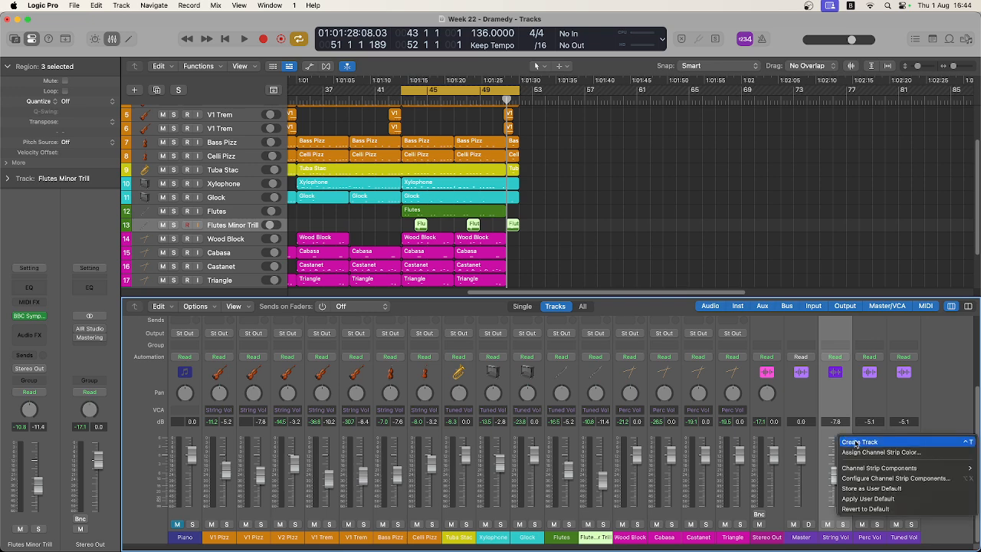
pyautogui.click(856, 442)
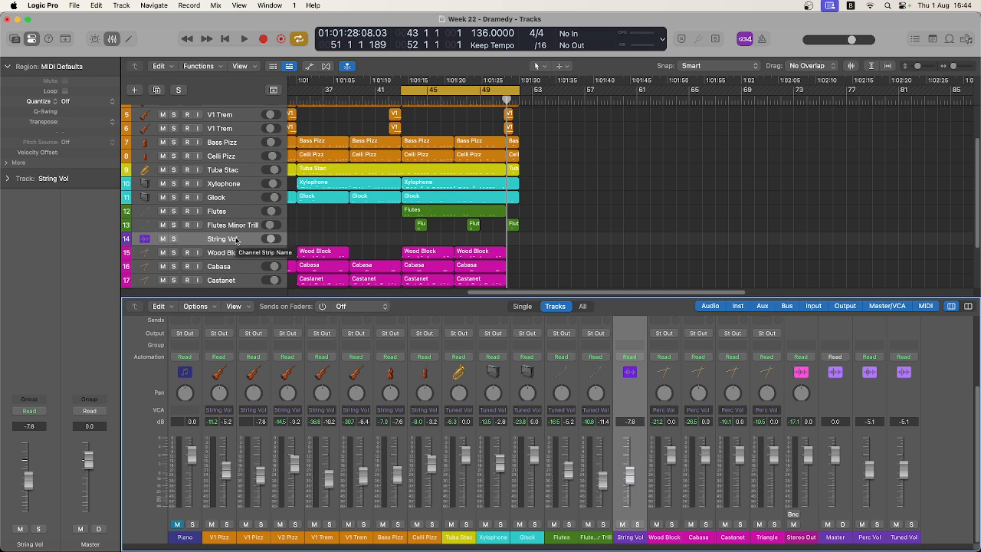
pyautogui.moveTo(236, 240); pyautogui.dragTo(229, 123)
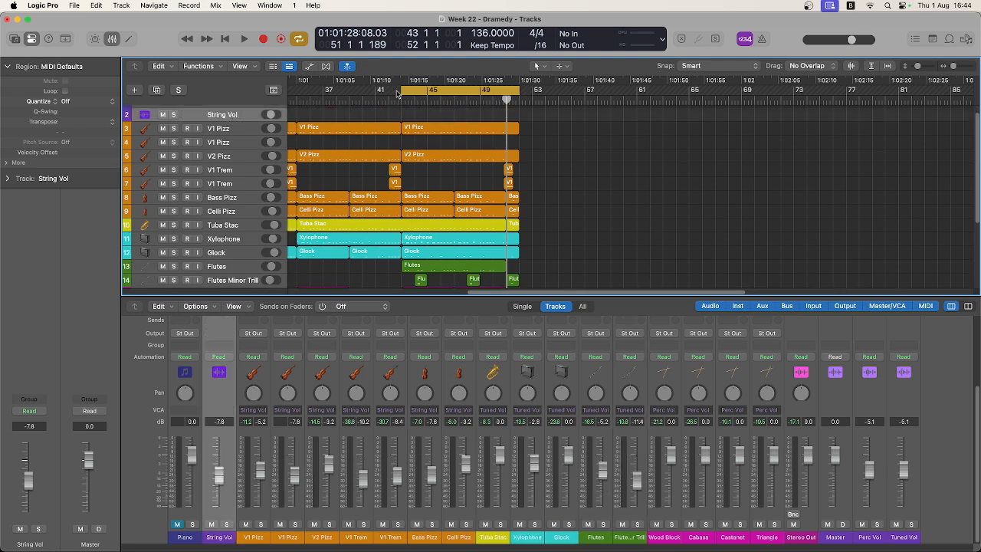
# Show automation and draw String Vol volume points of about -7.8, -1.0, -14.3 and -2.6 dB between bar 43 and about bar 48.
pyautogui.click(311, 66)
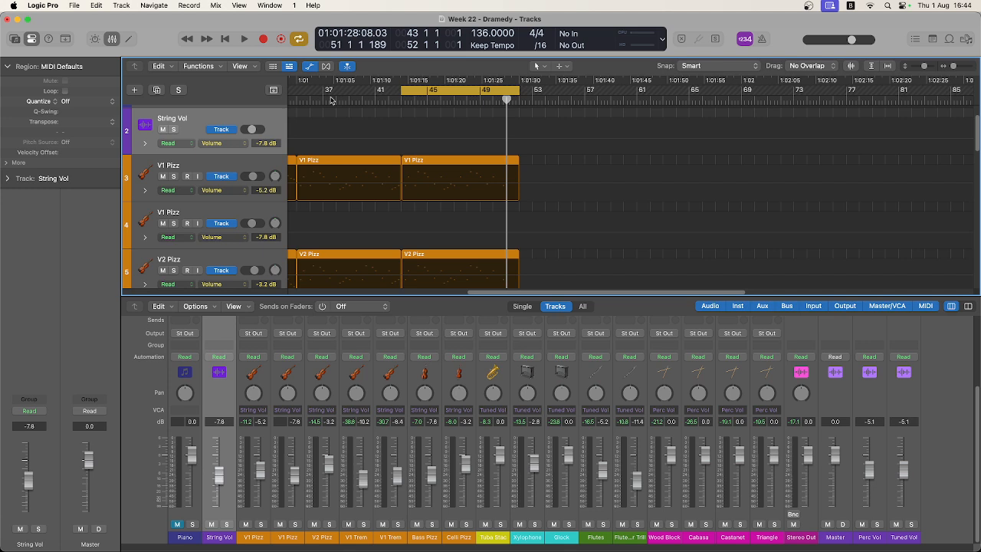
pyautogui.click(401, 140)
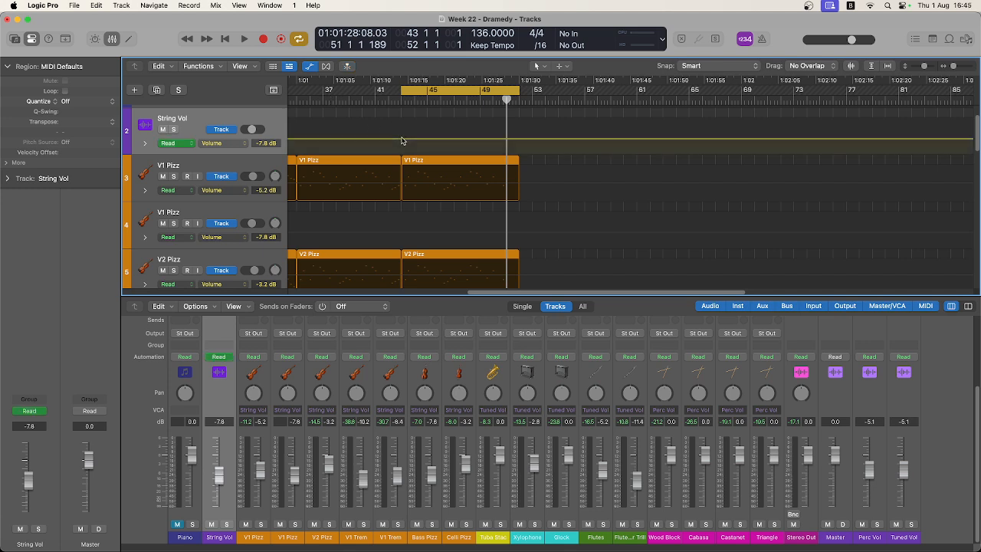
pyautogui.click(402, 139)
pyautogui.moveTo(425, 140); pyautogui.dragTo(466, 131)
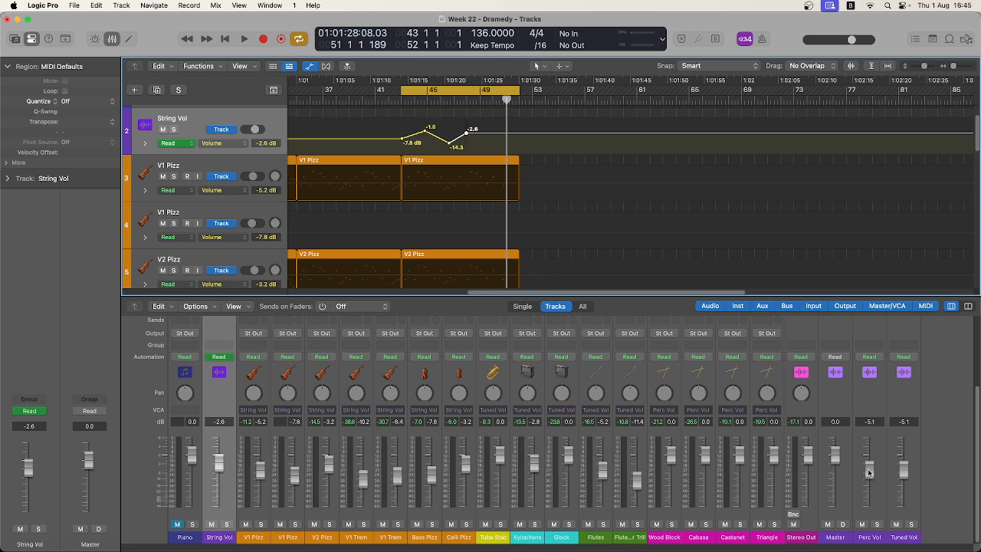
# Pull the Perc Vol and Tuned Vol VCA faders down to minimum and play the cycled section twice to check the String Vol automation.
pyautogui.moveTo(868, 471); pyautogui.dragTo(873, 537)
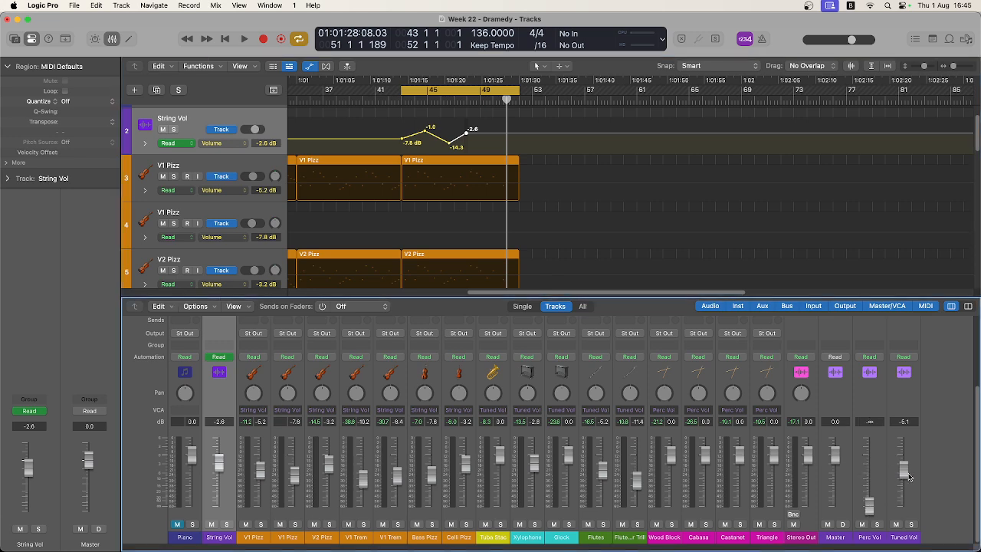
pyautogui.moveTo(908, 476); pyautogui.dragTo(905, 542)
pyautogui.press('space')
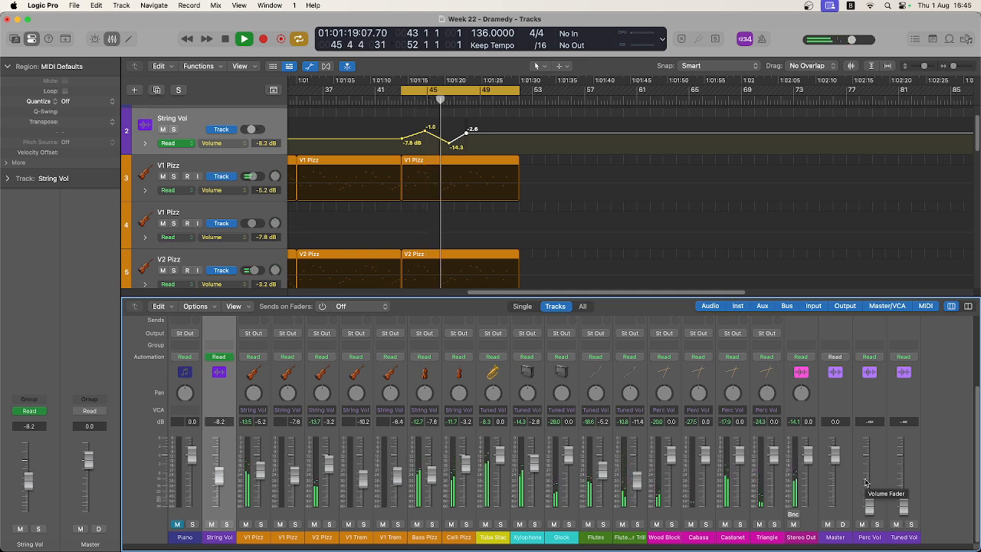
pyautogui.press('space')
pyautogui.press('space')
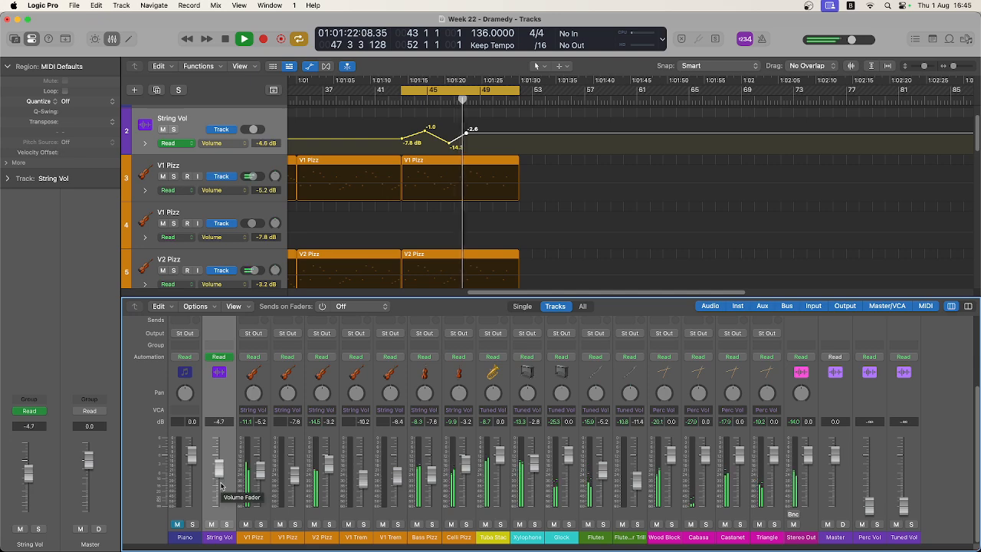
pyautogui.press('space')
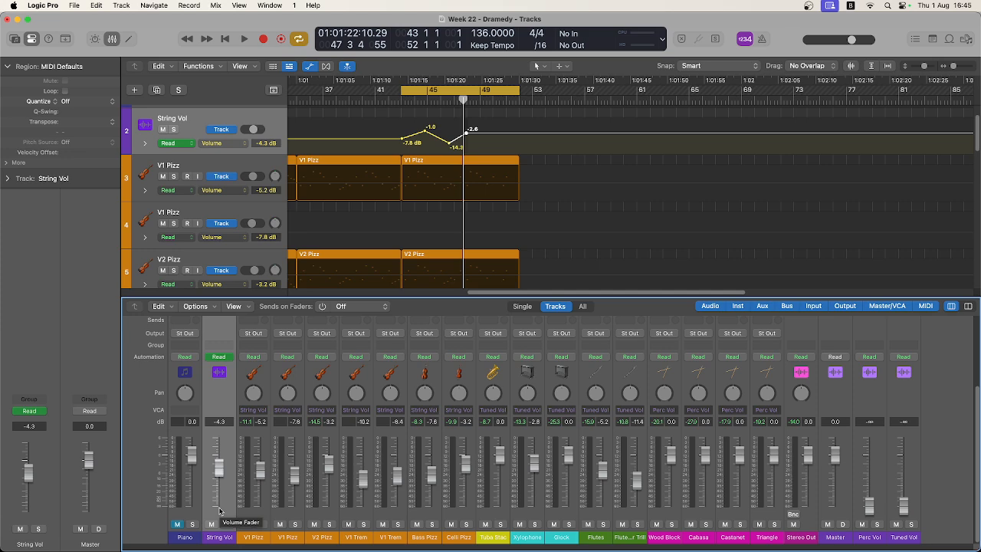
# Create a track for the Perc Vol VCA and place it between the Flutes Minor Trill and Wood Block tracks.
pyautogui.click(858, 493)
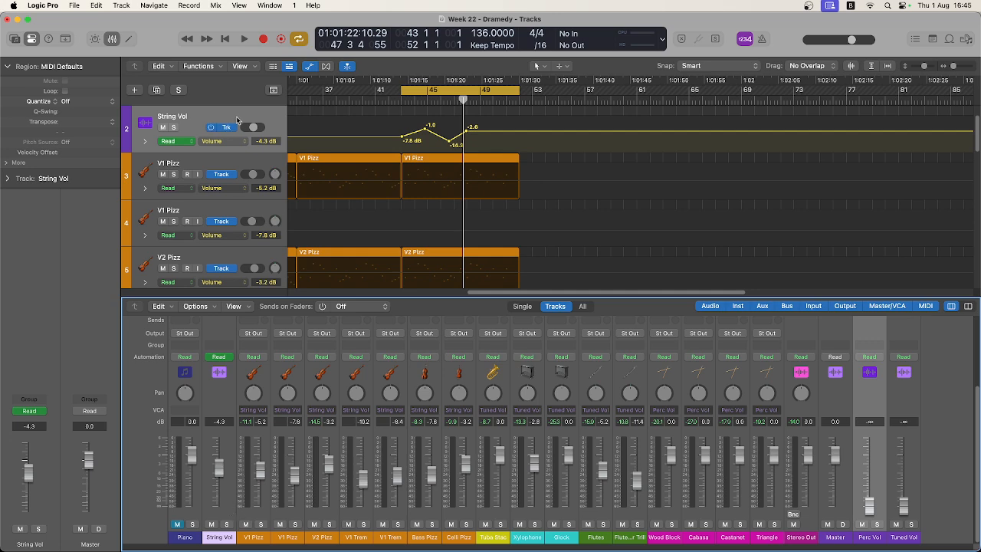
pyautogui.click(228, 511)
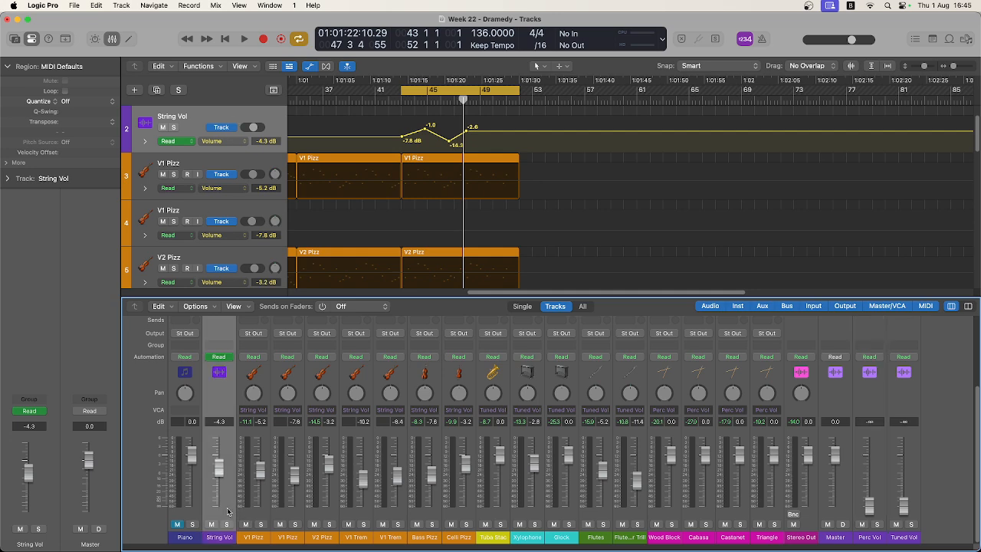
pyautogui.click(875, 477)
pyautogui.rightClick(877, 476)
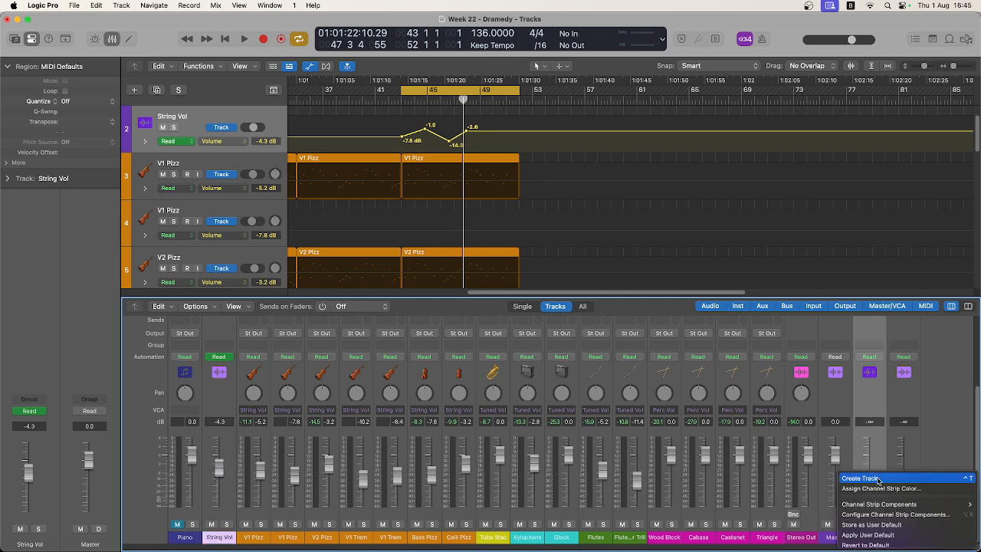
pyautogui.click(877, 478)
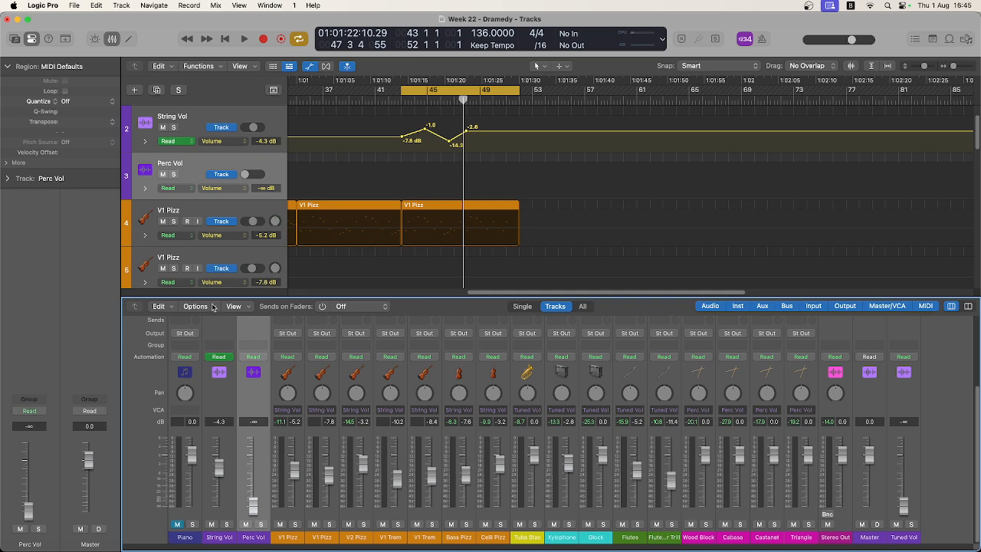
pyautogui.scroll(-3, 204, 286)
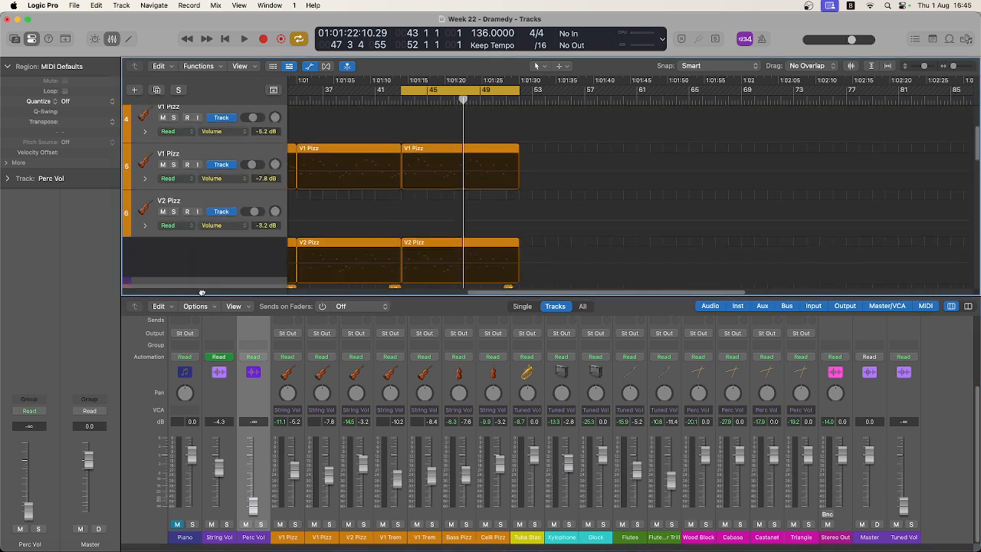
pyautogui.scroll(-12, 201, 292)
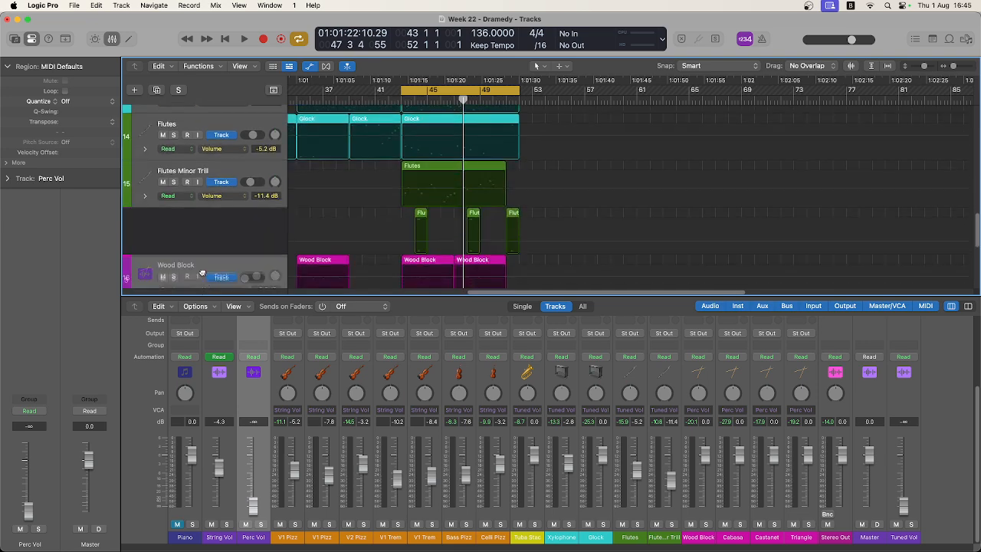
pyautogui.moveTo(202, 274); pyautogui.dragTo(200, 226)
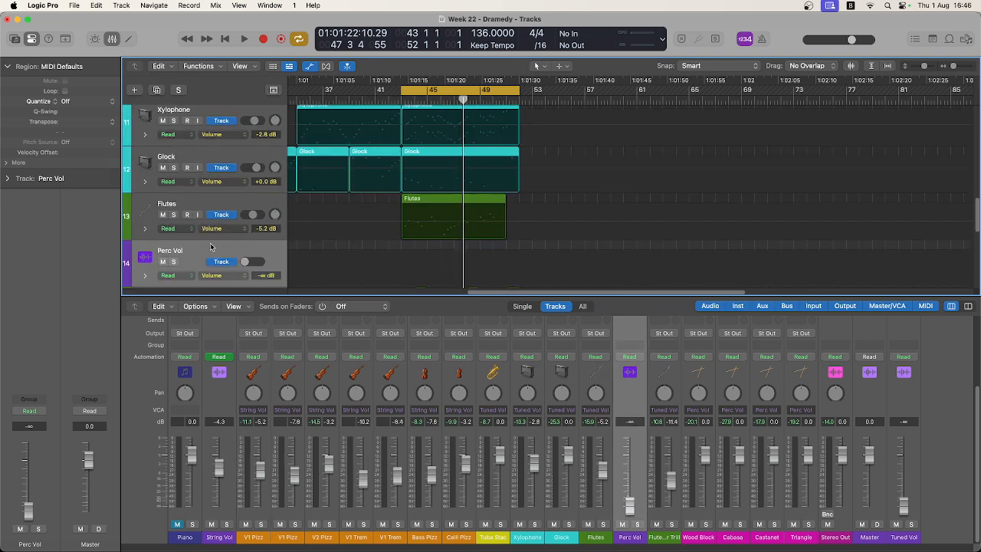
pyautogui.scroll(-2, 200, 230)
pyautogui.moveTo(190, 197); pyautogui.dragTo(199, 258)
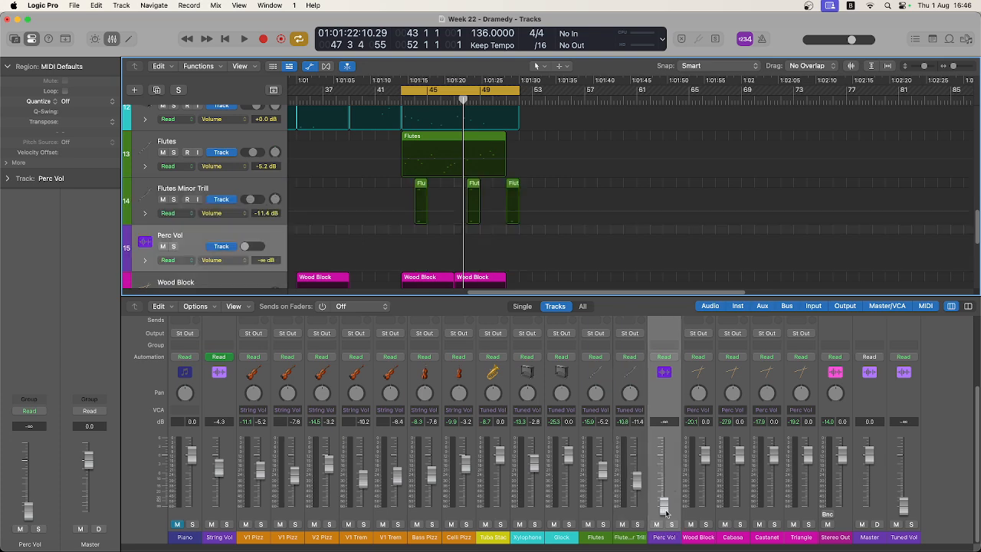
# Play the cycled section briefly to check the String Vol fader automation, and select the String Vol channel.
pyautogui.press('space')
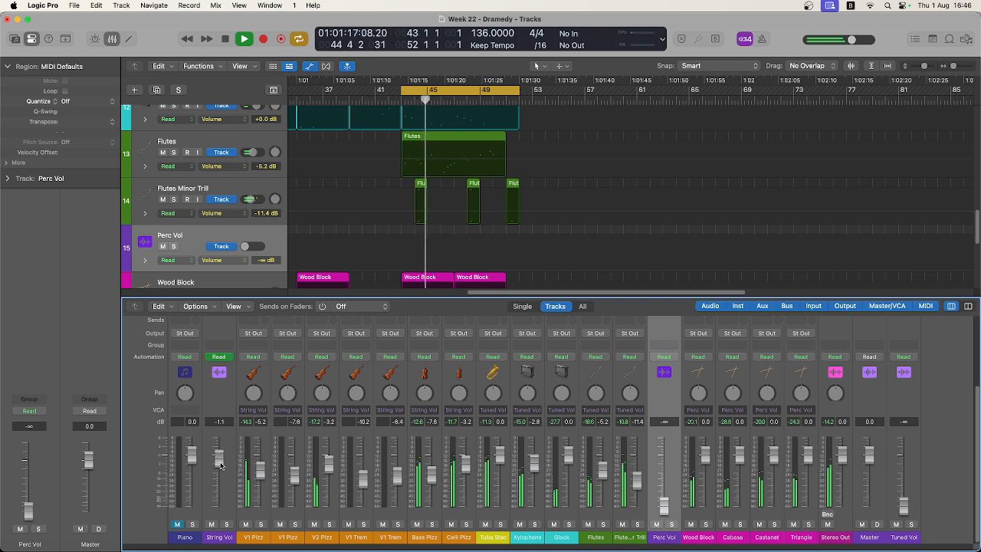
pyautogui.press('space')
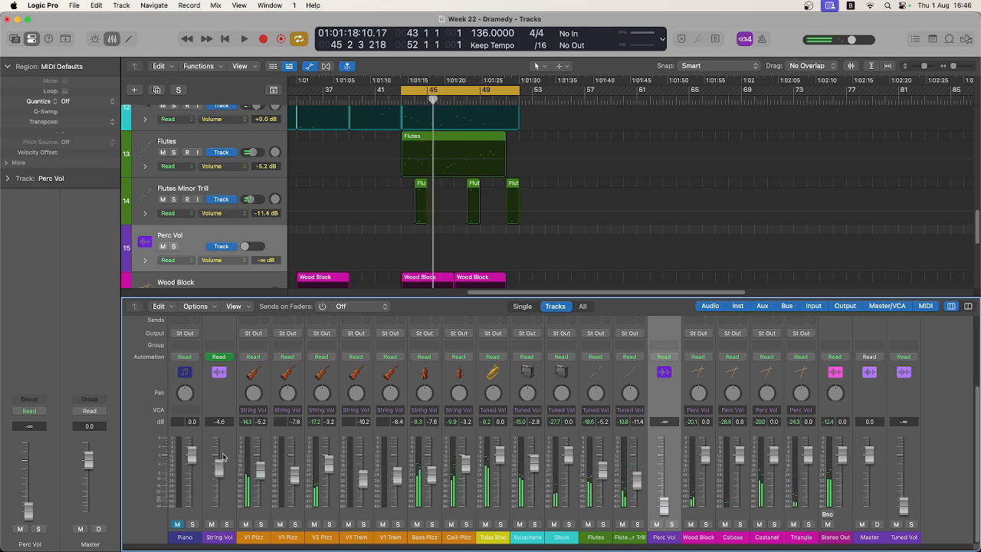
pyautogui.click(228, 443)
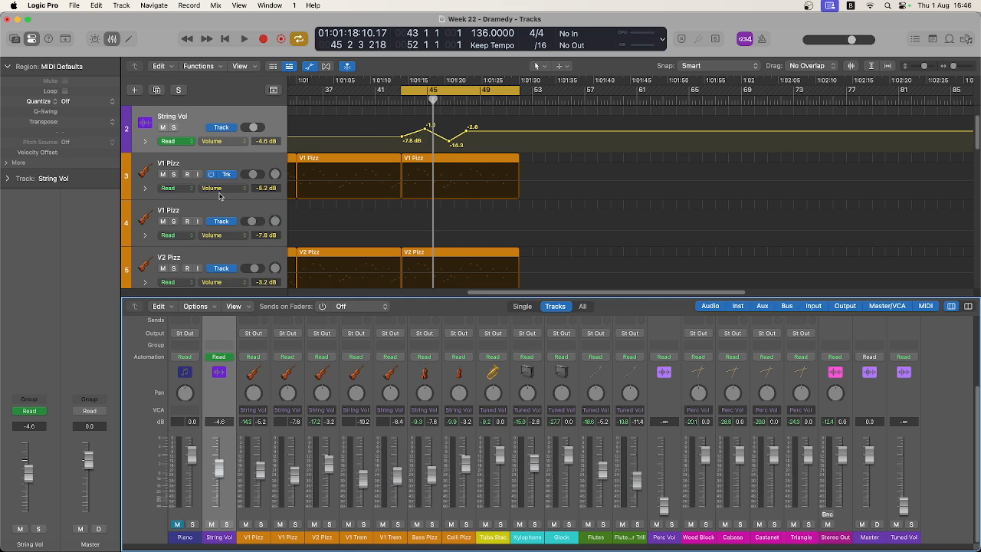
pyautogui.scroll(-3, 383, 245)
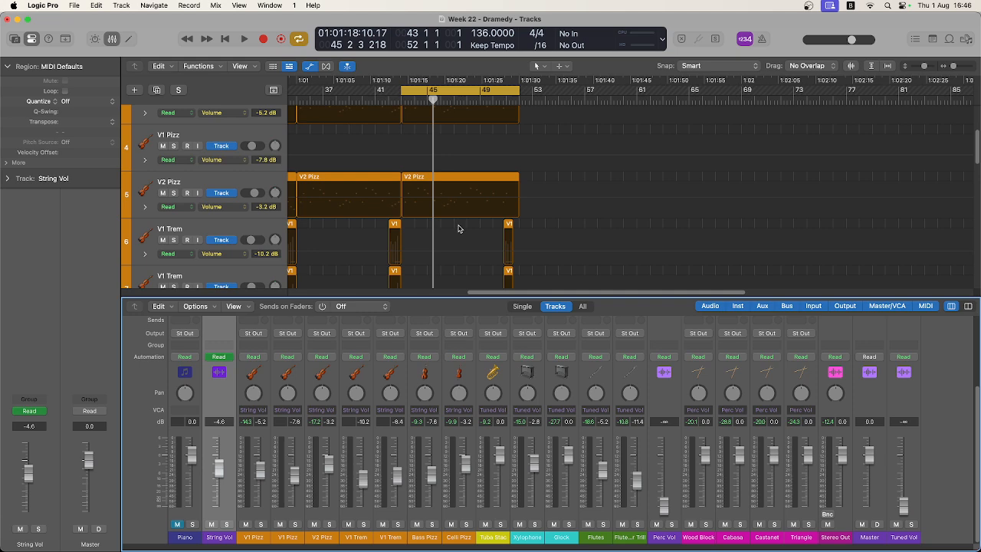
pyautogui.scroll(3, 458, 228)
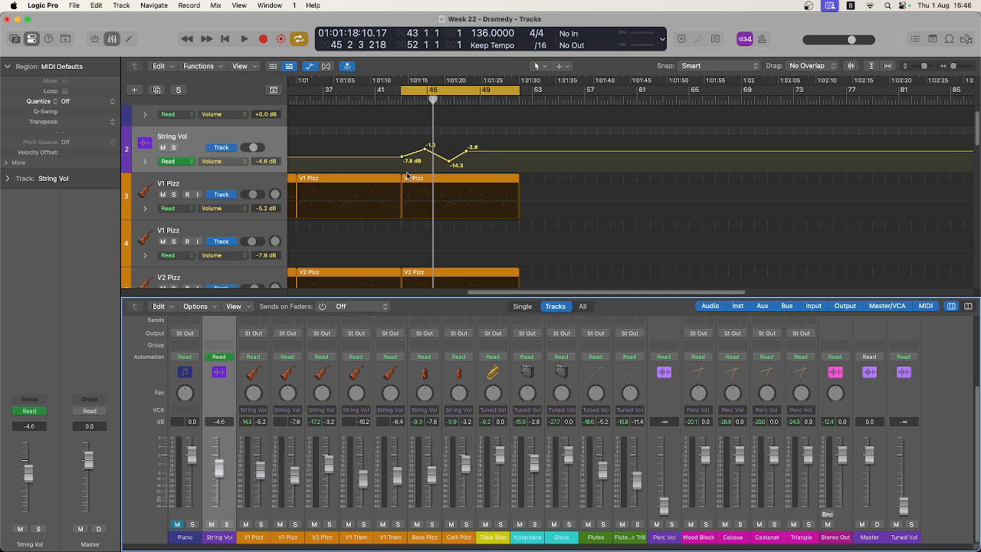
# Add volume automation to the first V1 Pizz track, rising from -5.2 dB at bar 43 to about +1.1 dB near bar 51.
pyautogui.click(401, 201)
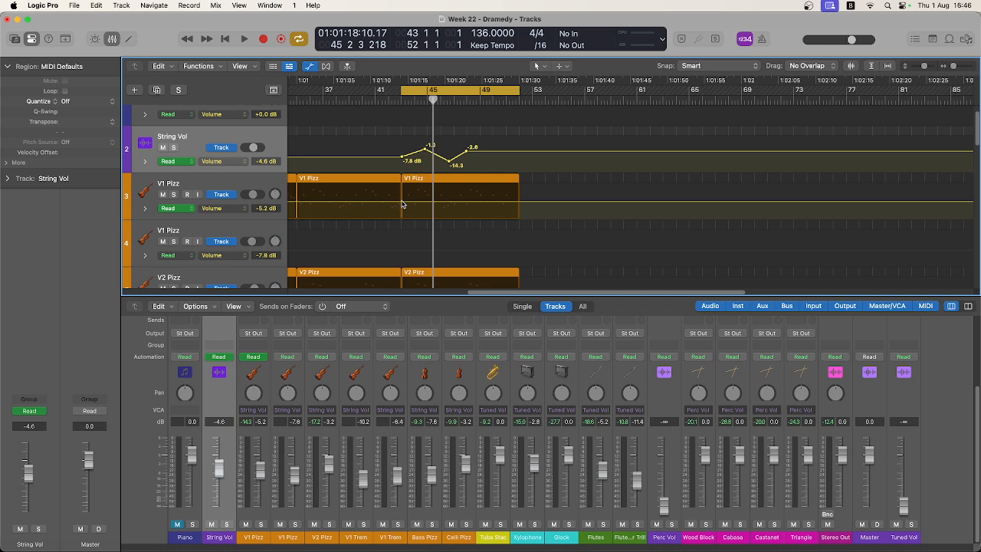
pyautogui.click(401, 202)
pyautogui.moveTo(508, 206); pyautogui.dragTo(511, 196)
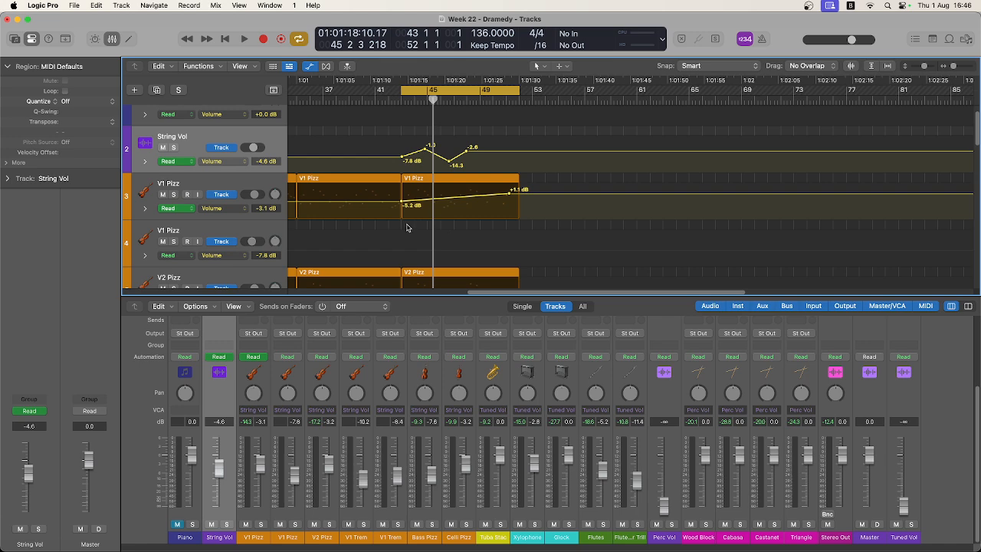
# Add volume automation to the V2 Pizz track, falling from -3.2 dB at bar 43 to about -8.4 dB near the end of bar 51.
pyautogui.scroll(-2, 407, 228)
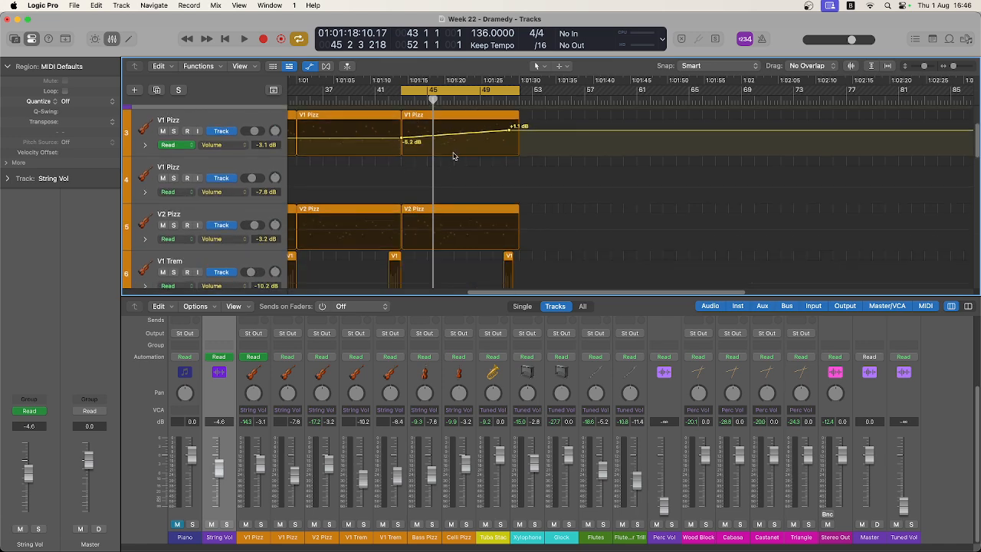
pyautogui.scroll(-5, 495, 166)
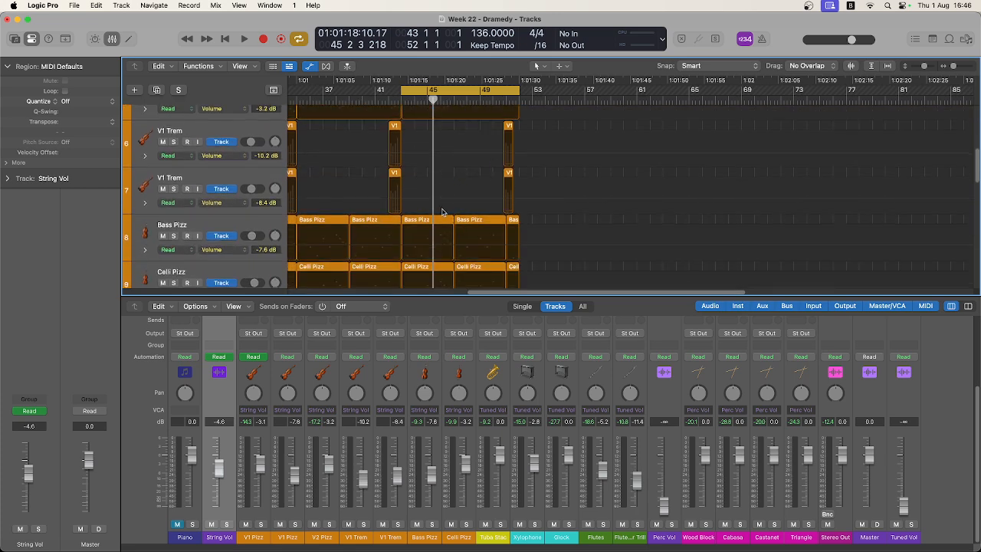
pyautogui.scroll(-1, 444, 214)
pyautogui.scroll(5, 442, 212)
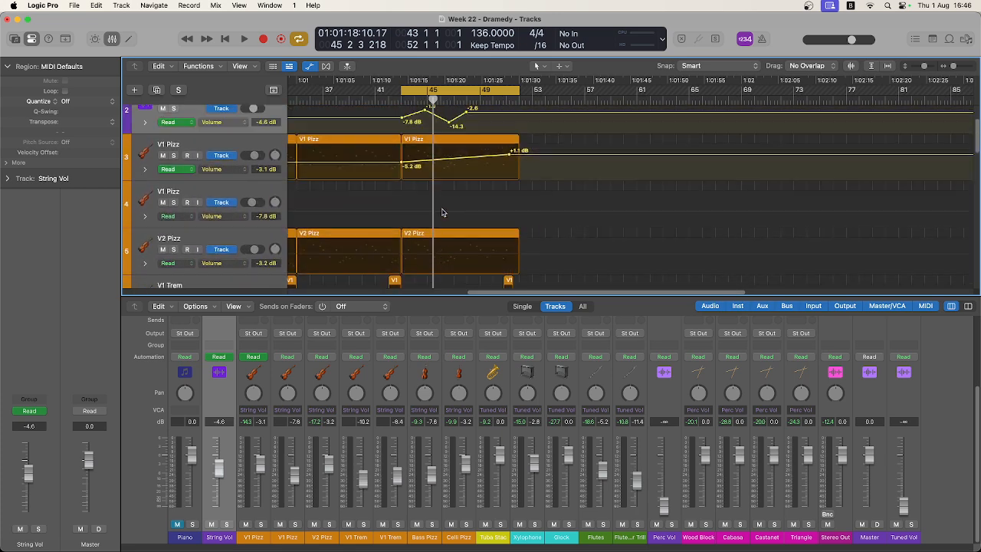
pyautogui.scroll(1, 442, 212)
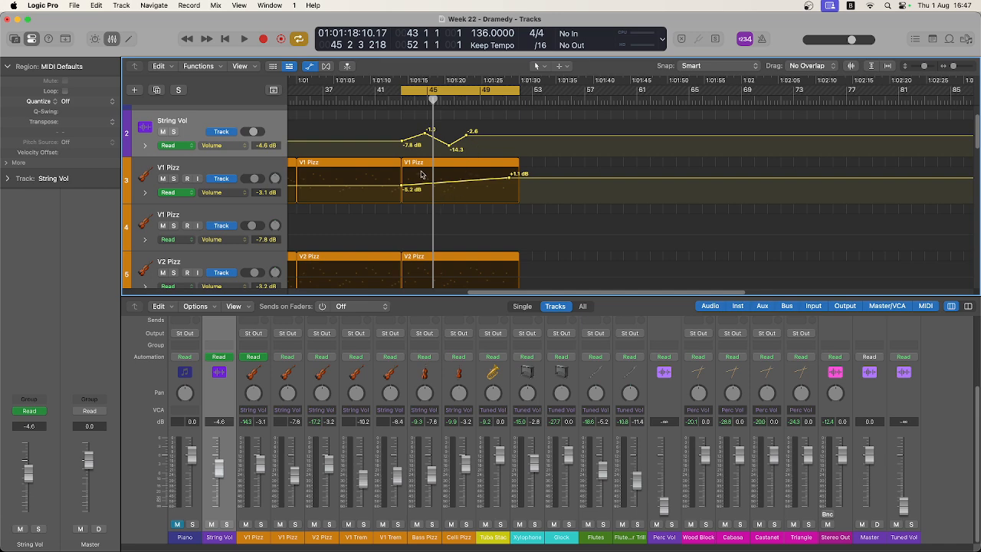
pyautogui.scroll(-2, 439, 192)
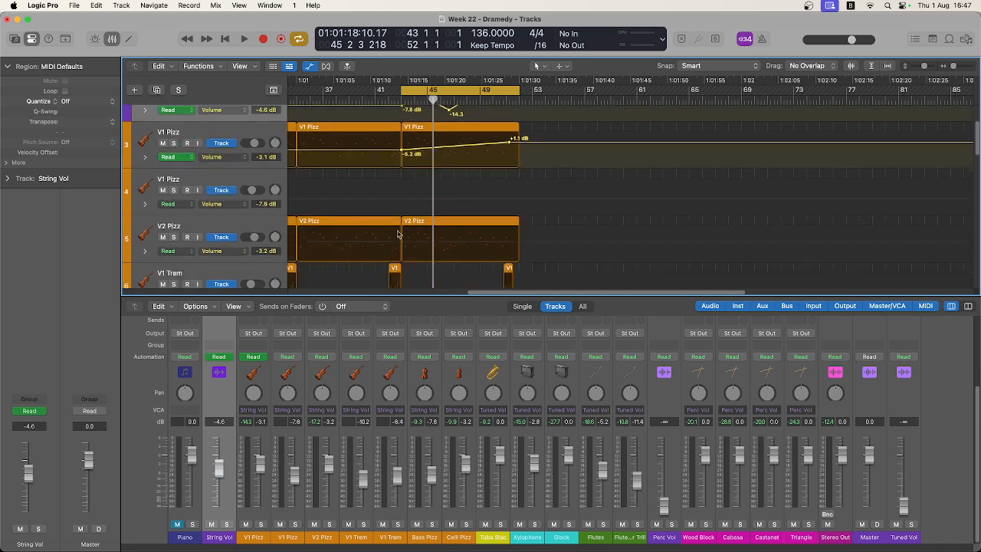
pyautogui.click(403, 239)
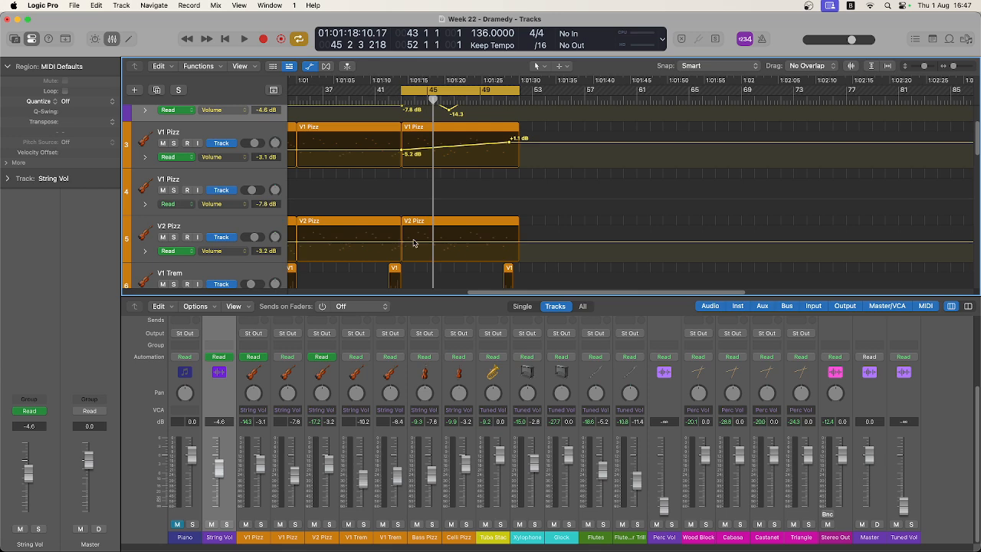
pyautogui.click(413, 241)
pyautogui.click(518, 241)
pyautogui.moveTo(517, 242); pyautogui.dragTo(518, 250)
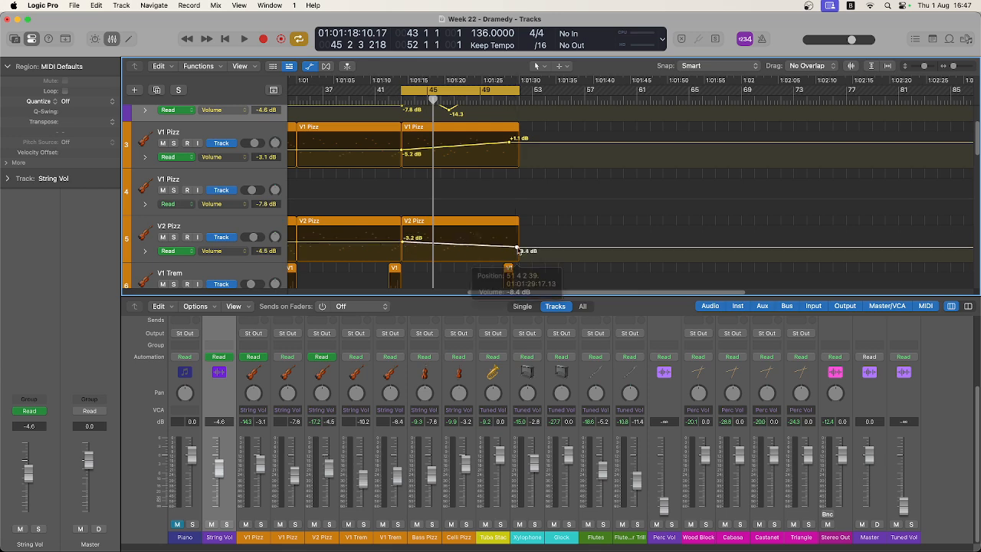
# Draw Bass Pizz volume points of about -7.6, +0.2, -7.7 and -2.4 dB between bar 43 and about bar 51.
pyautogui.scroll(-8, 419, 242)
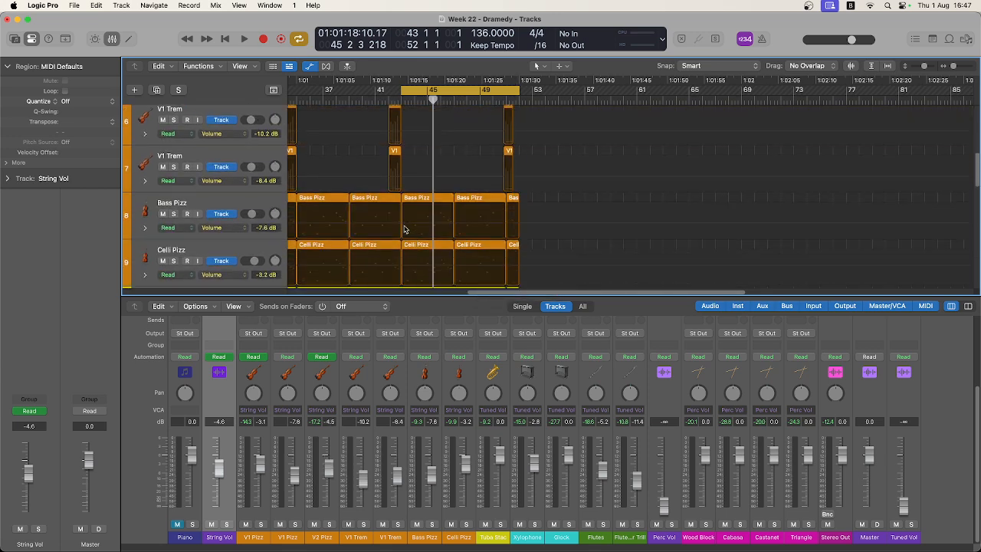
pyautogui.click(405, 229)
pyautogui.click(404, 224)
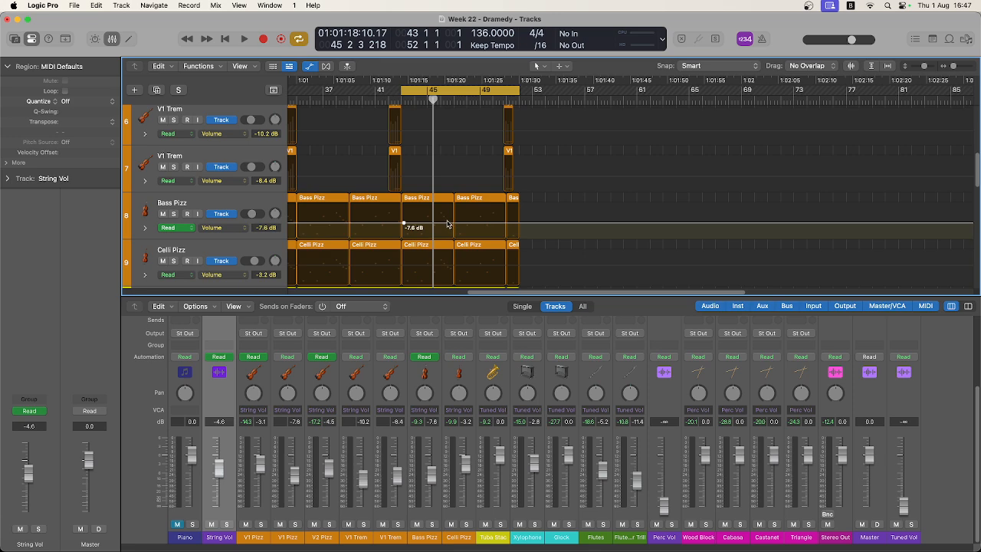
pyautogui.moveTo(450, 227); pyautogui.dragTo(507, 213)
# Hide the automation on all tracks in the Tracks area.
pyautogui.scroll(3, 563, 210)
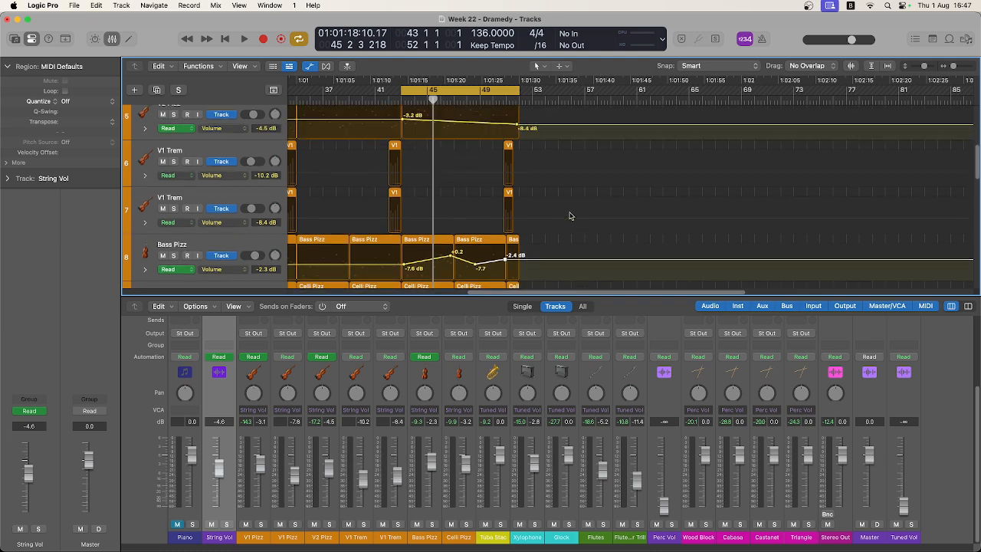
pyautogui.scroll(3, 503, 214)
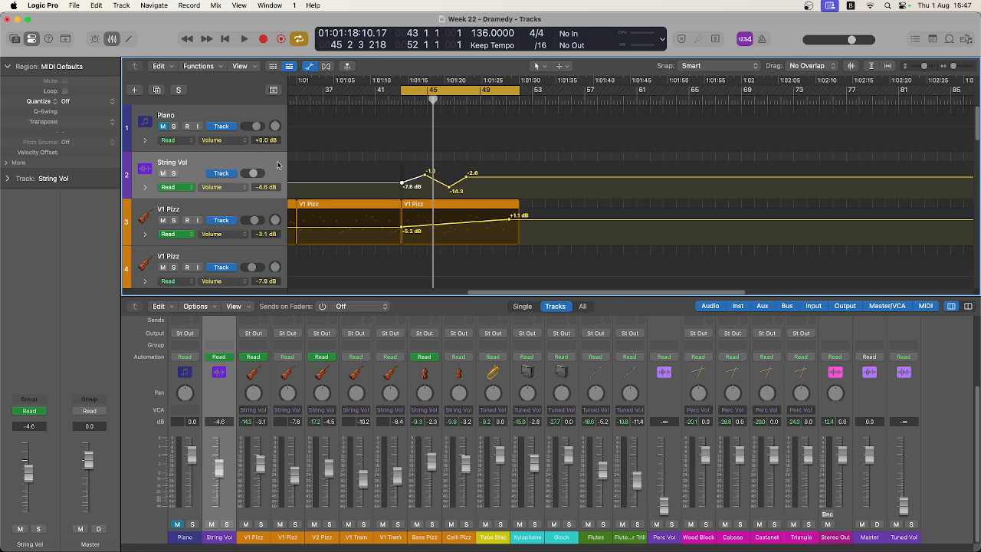
pyautogui.click(310, 67)
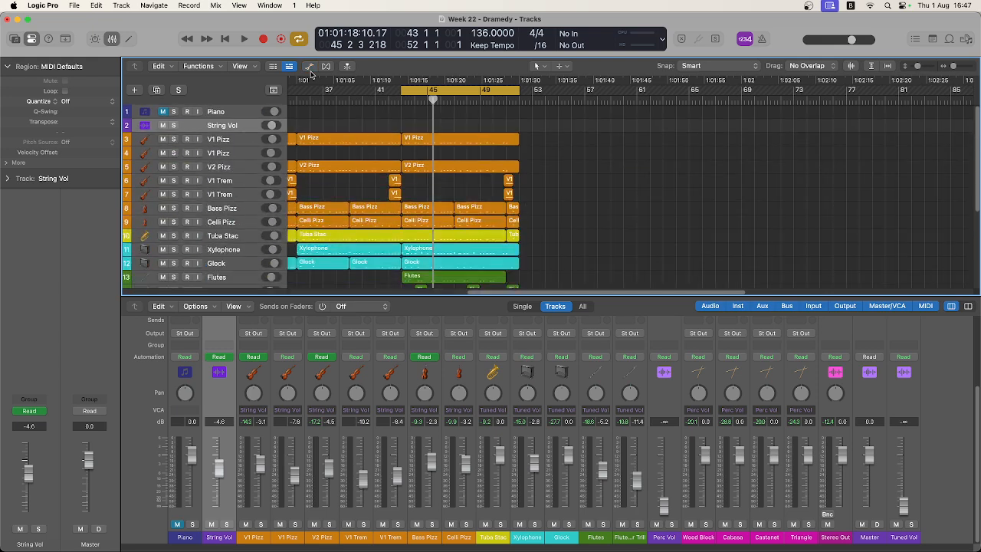
pyautogui.scroll(-1, 473, 227)
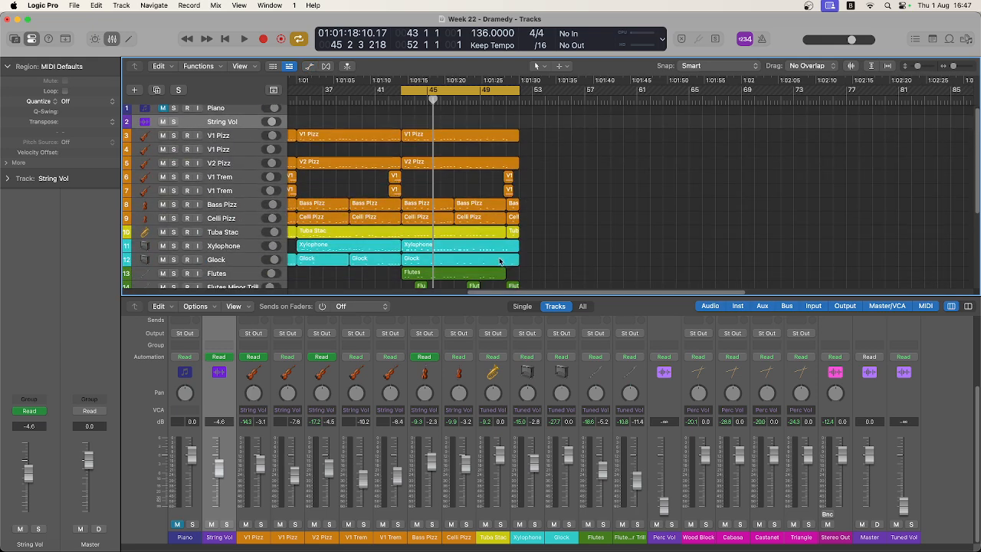
pyautogui.scroll(1, 498, 215)
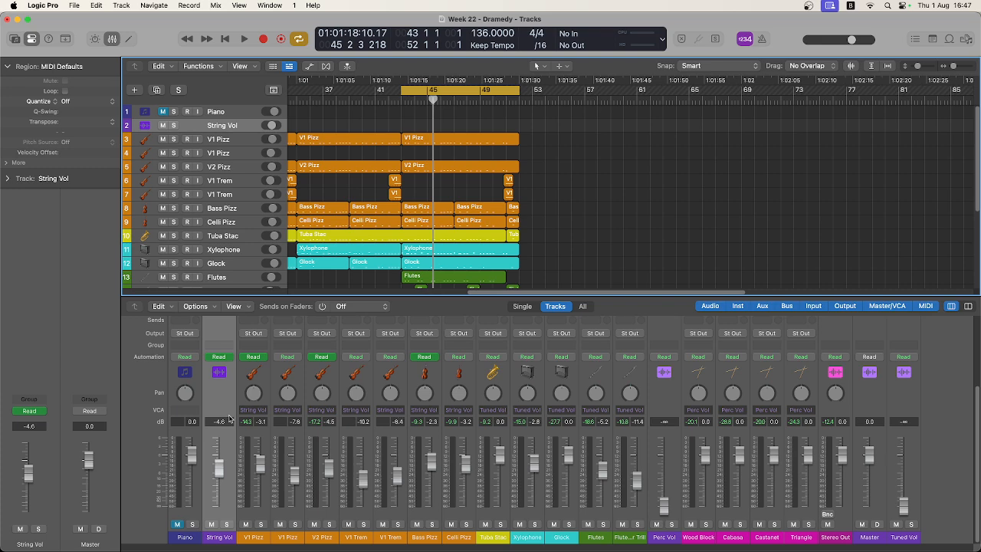
# Select the string channels from the first V1 Pizz to Celli Pizz and assign them to a new group named Strings.
pyautogui.click(266, 406)
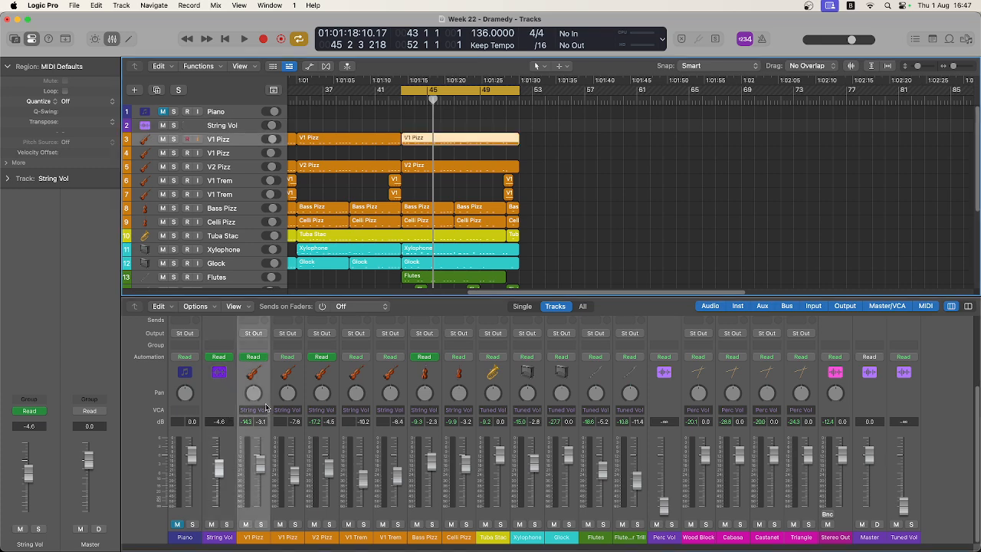
pyautogui.keyDown('shift'); pyautogui.click(471, 406); pyautogui.keyUp('shift')
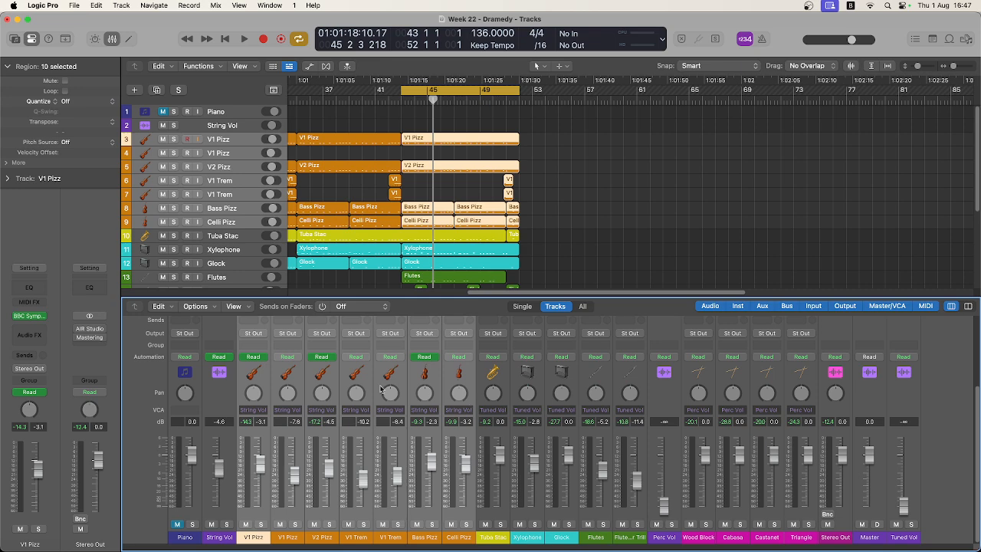
pyautogui.click(259, 347)
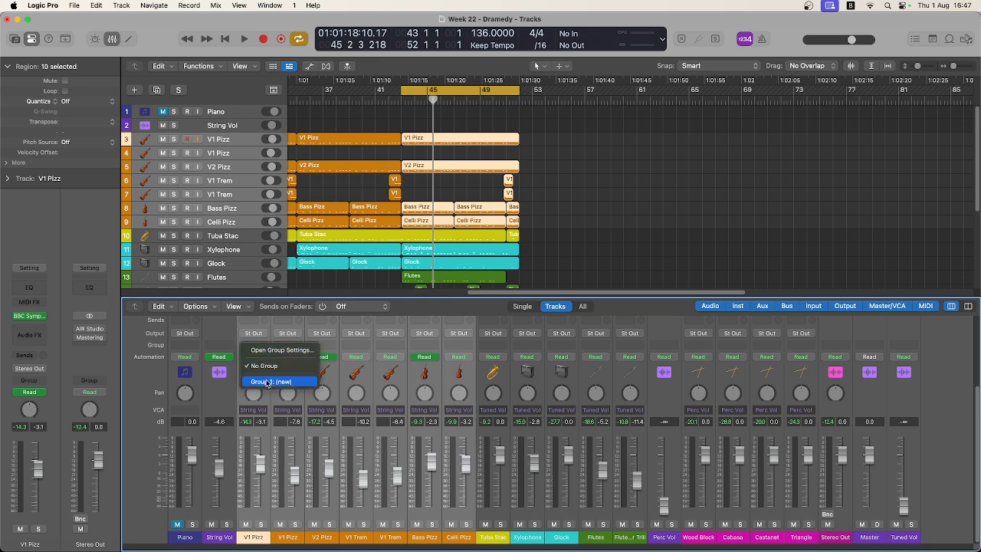
pyautogui.click(267, 382)
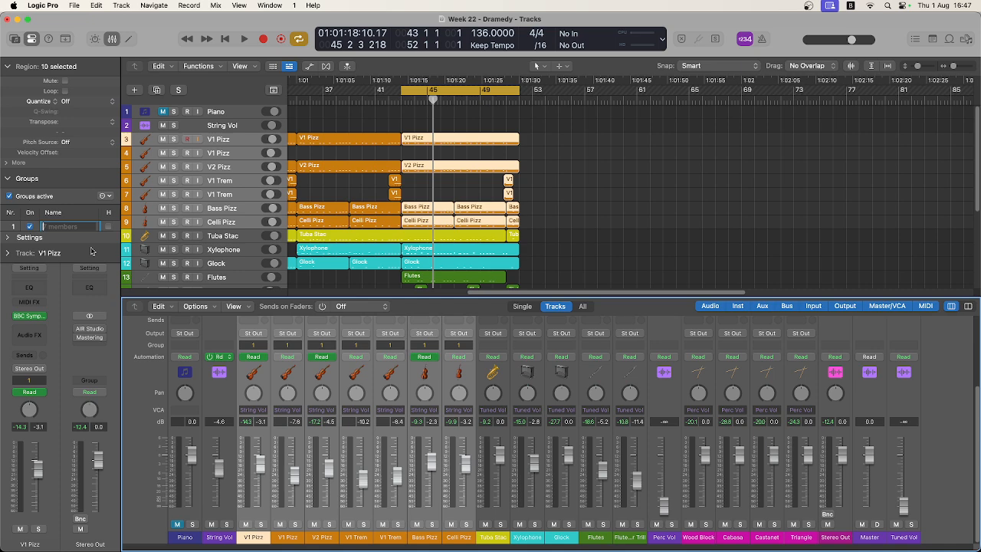
pyautogui.write('Strings')
pyautogui.press('Return')
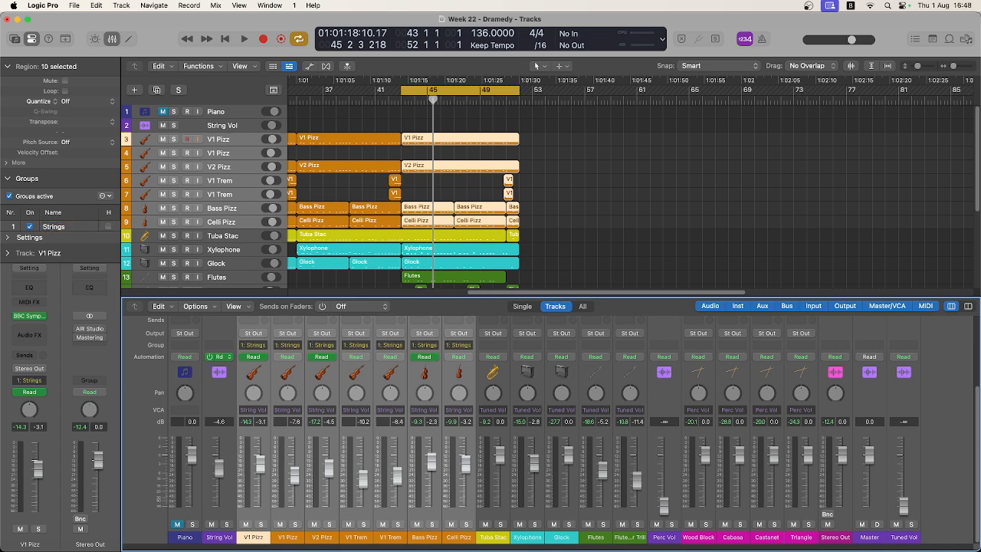
# Show the Strings group's settings and set the faders from first V1 Pizz to Bass Pizz to about -2.5, -5.7, -7.6, -5.7, -6.2 and -3.8 dB.
pyautogui.click(9, 238)
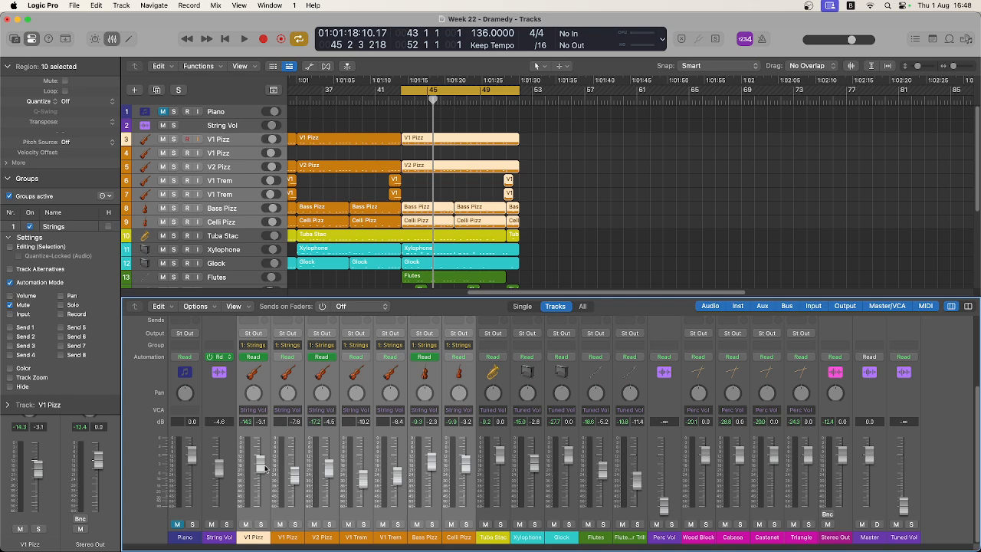
pyautogui.moveTo(265, 469); pyautogui.dragTo(264, 468)
pyautogui.moveTo(262, 434); pyautogui.dragTo(262, 432)
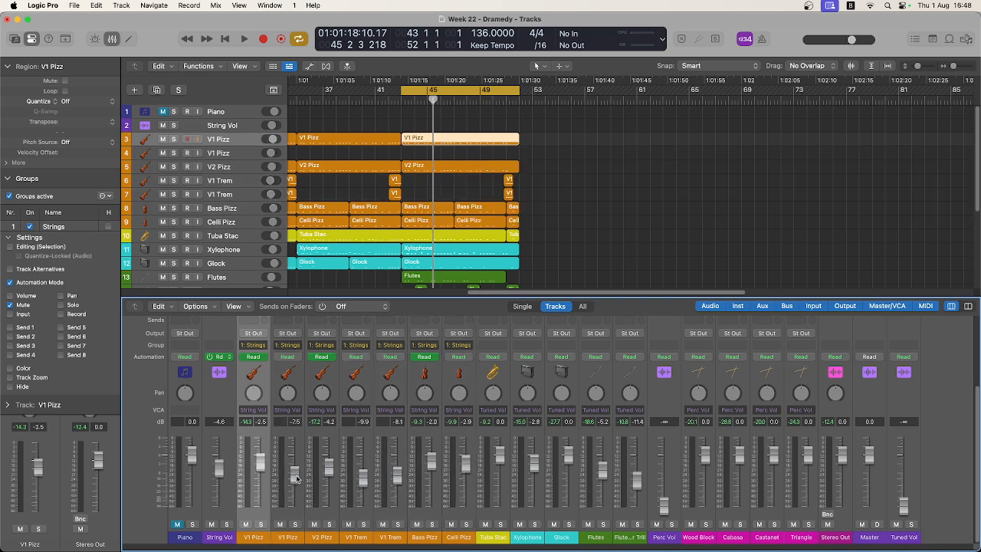
pyautogui.moveTo(295, 477); pyautogui.dragTo(295, 472)
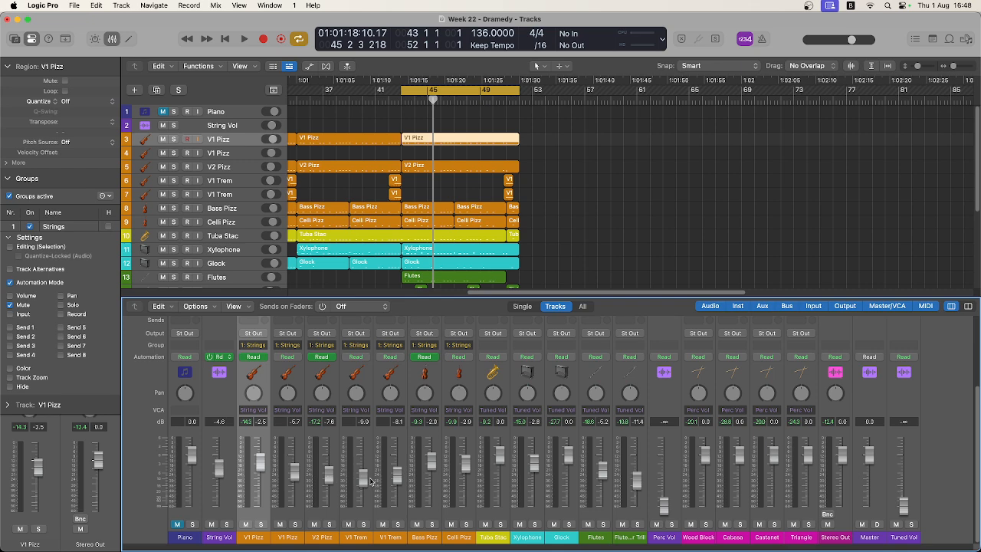
pyautogui.moveTo(370, 481); pyautogui.dragTo(437, 474)
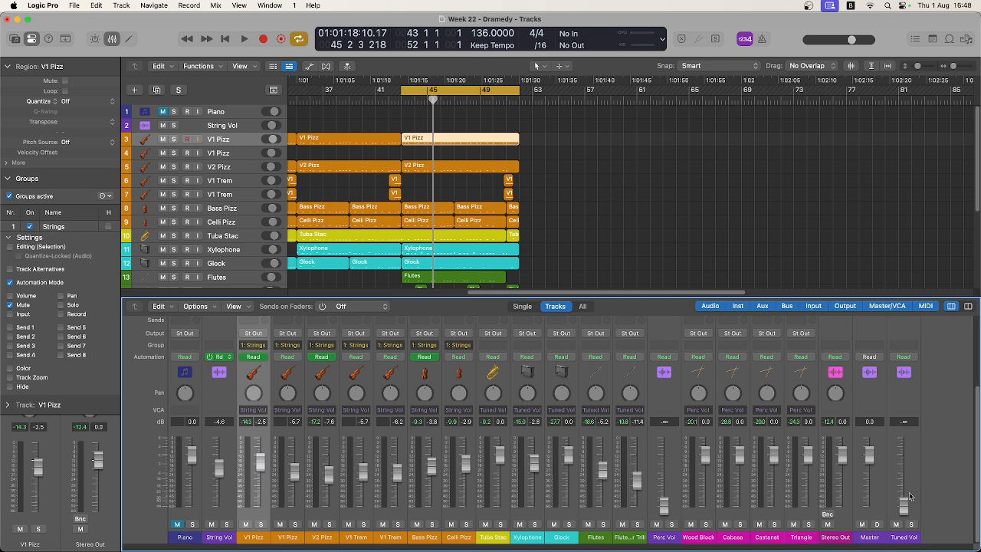
pyautogui.click(218, 465)
pyautogui.click(253, 390)
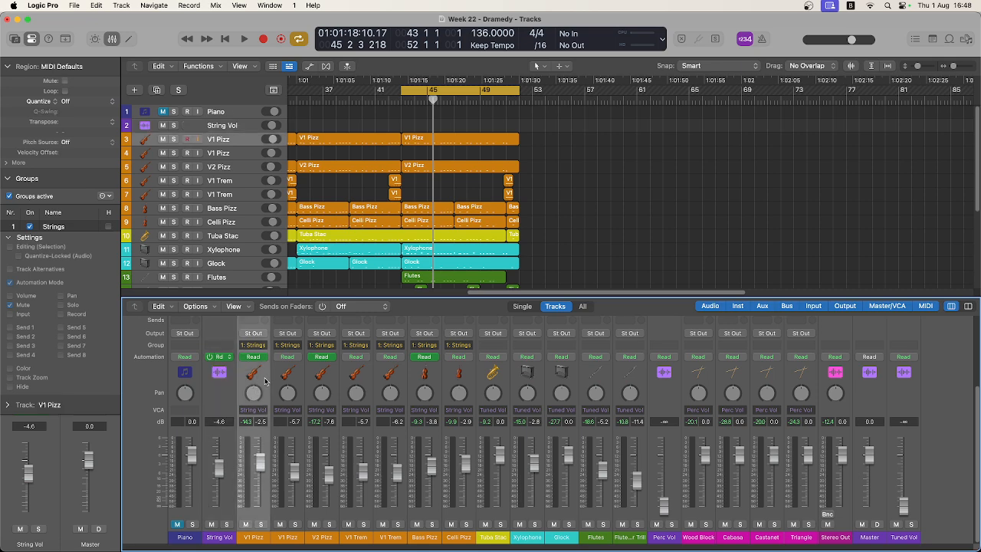
pyautogui.scroll(5, 297, 435)
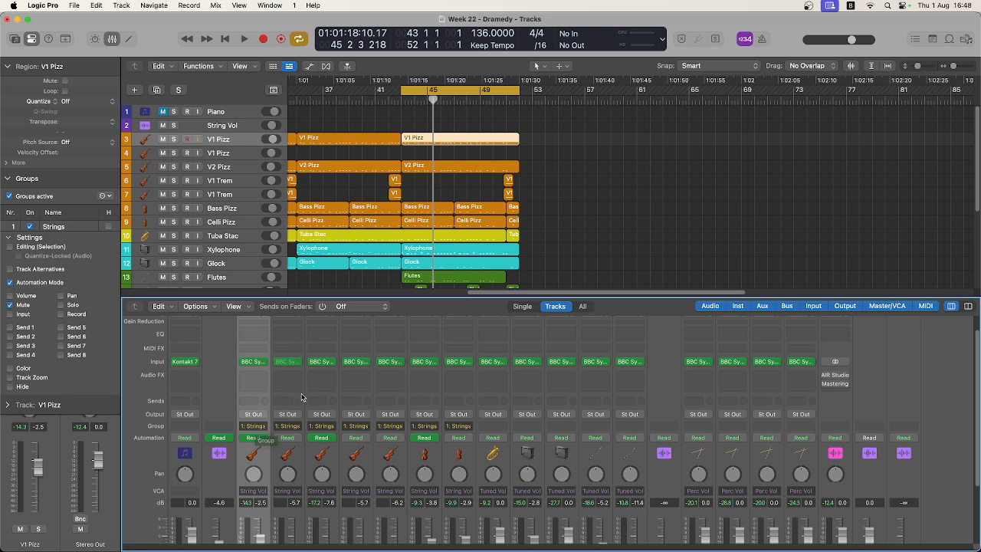
pyautogui.click(301, 467)
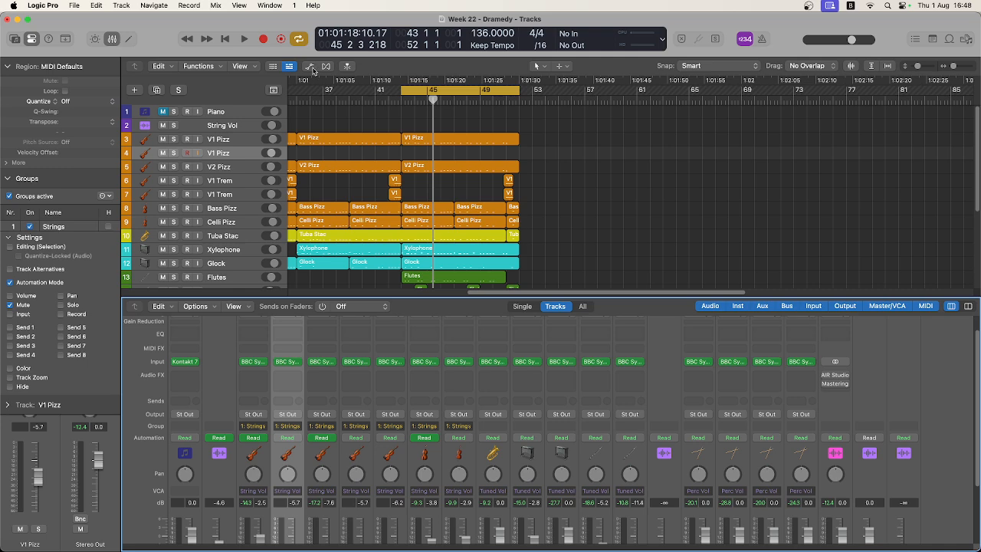
pyautogui.click(521, 142)
pyautogui.click(539, 146)
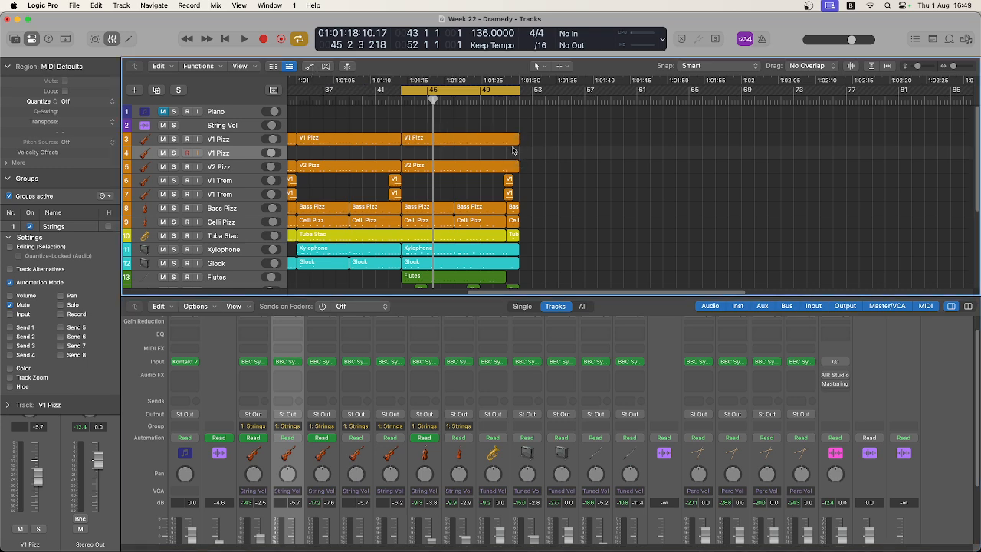
pyautogui.moveTo(518, 146)
pyautogui.mouseDown()
pyautogui.moveTo(498, 146)
pyautogui.moveTo(518, 145)
pyautogui.mouseUp()
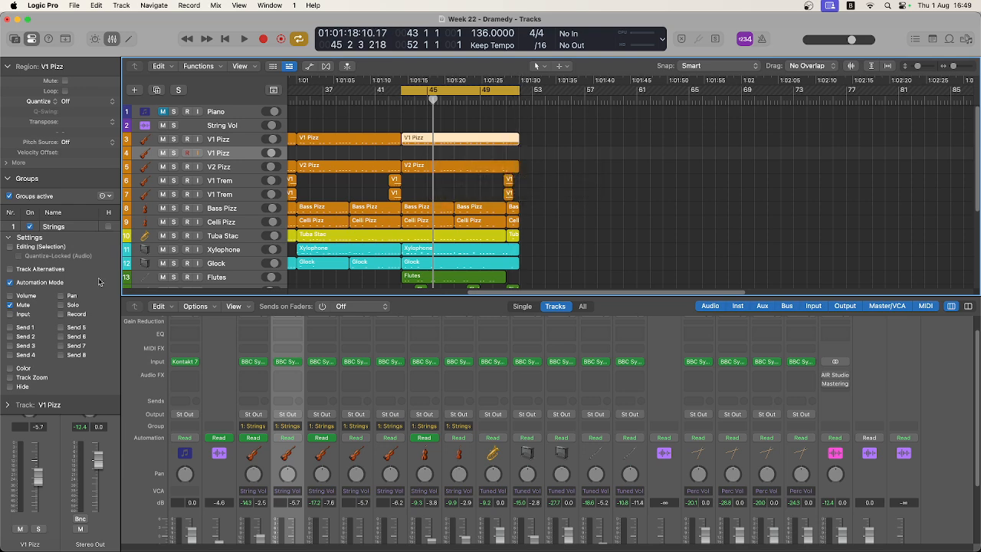
# Turn on Track Alternatives for the Strings group and keep the first V1 Pizz channel assigned to Group 1: Strings.
pyautogui.click(268, 458)
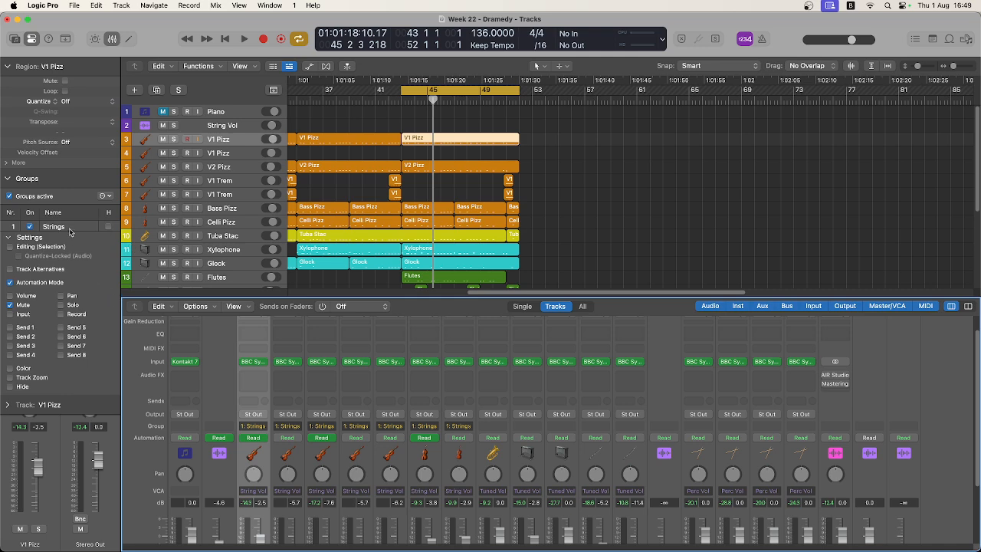
pyautogui.doubleClick(50, 226)
pyautogui.click(50, 227)
pyautogui.click(89, 268)
pyautogui.click(252, 426)
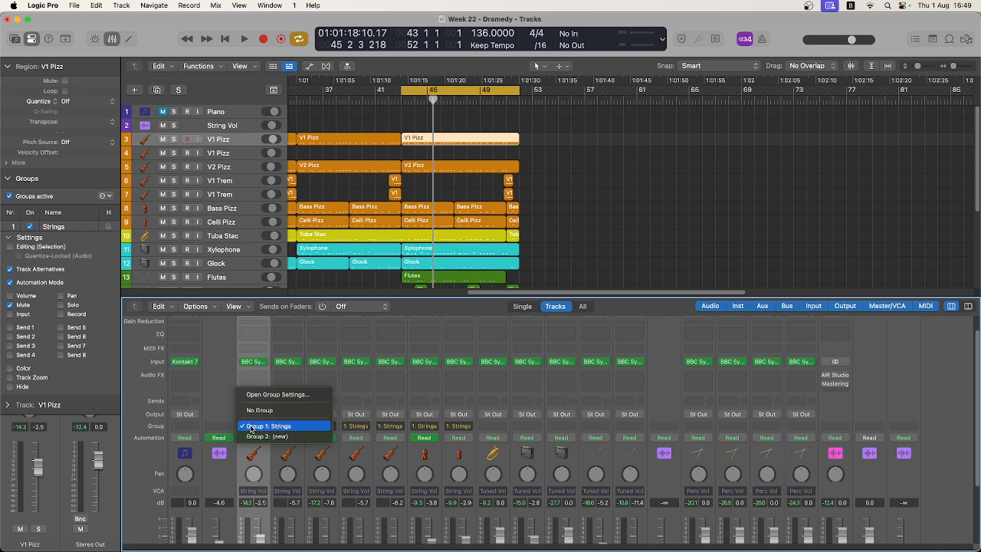
pyautogui.click(251, 427)
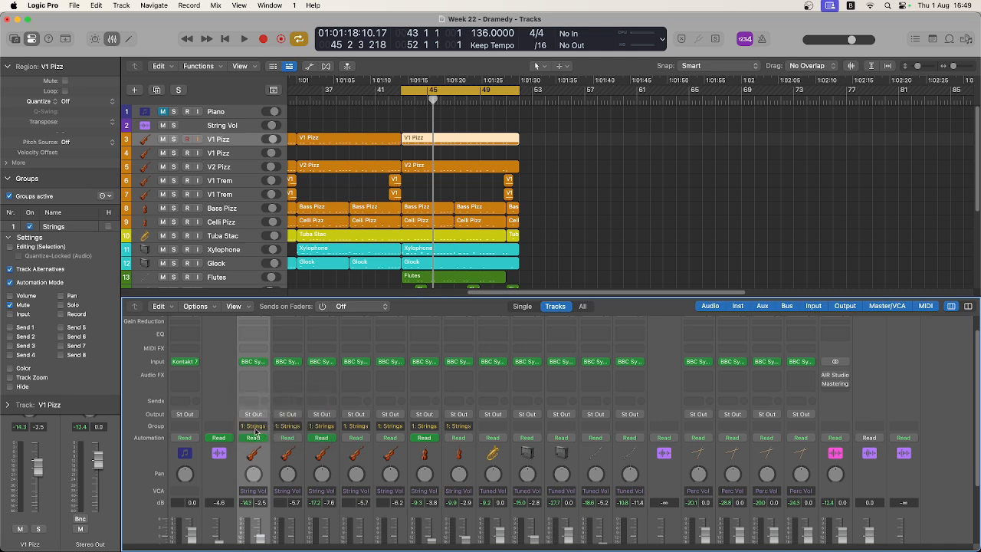
pyautogui.scroll(-3, 251, 487)
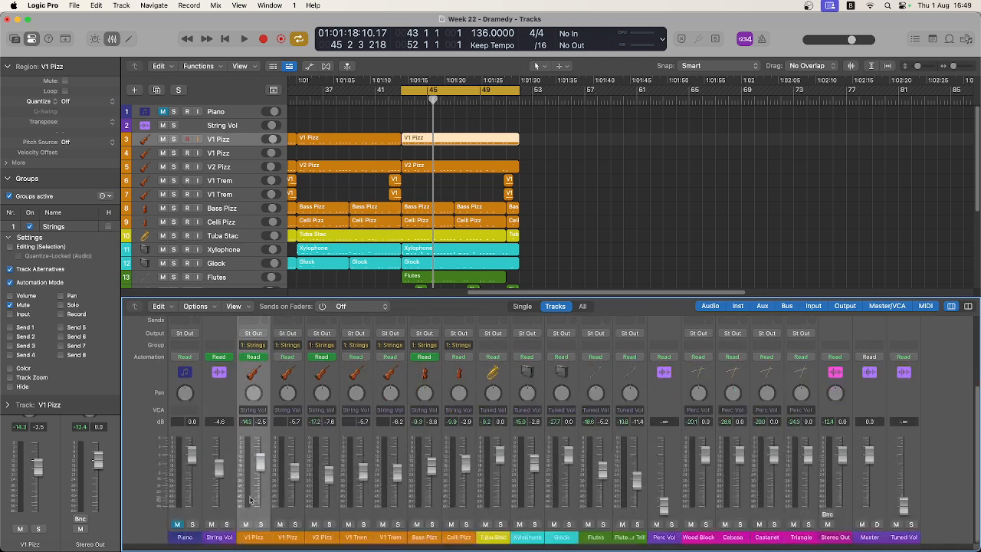
# Test the Strings group's linked mute and solo from the first V1 Pizz channel, with Solo enabled in the group settings.
pyautogui.click(246, 524)
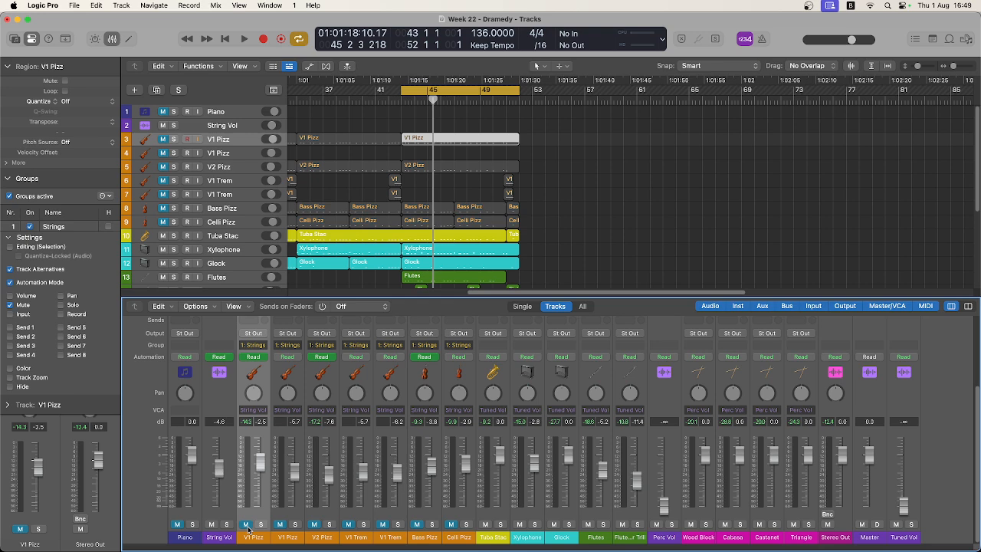
pyautogui.click(247, 527)
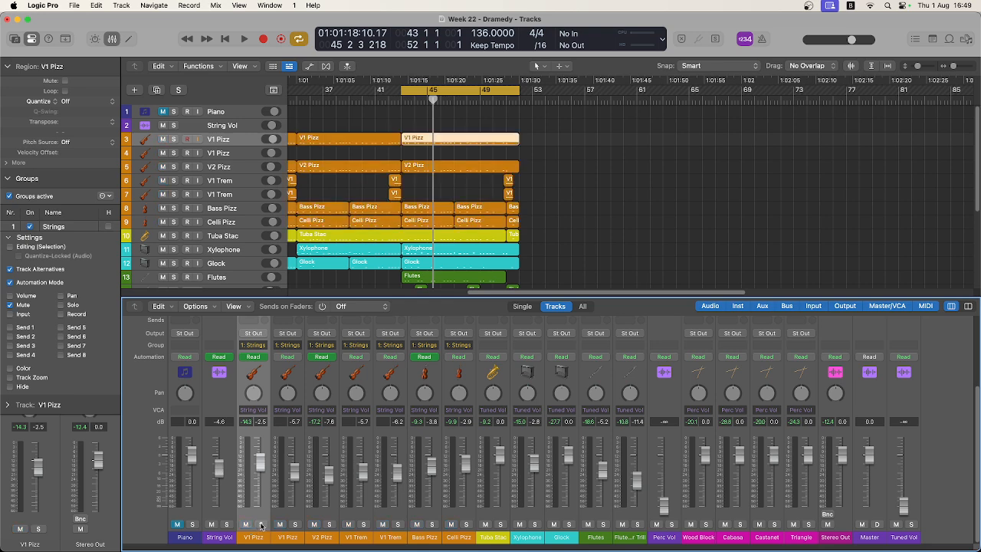
pyautogui.click(262, 524)
pyautogui.click(261, 523)
pyautogui.click(261, 524)
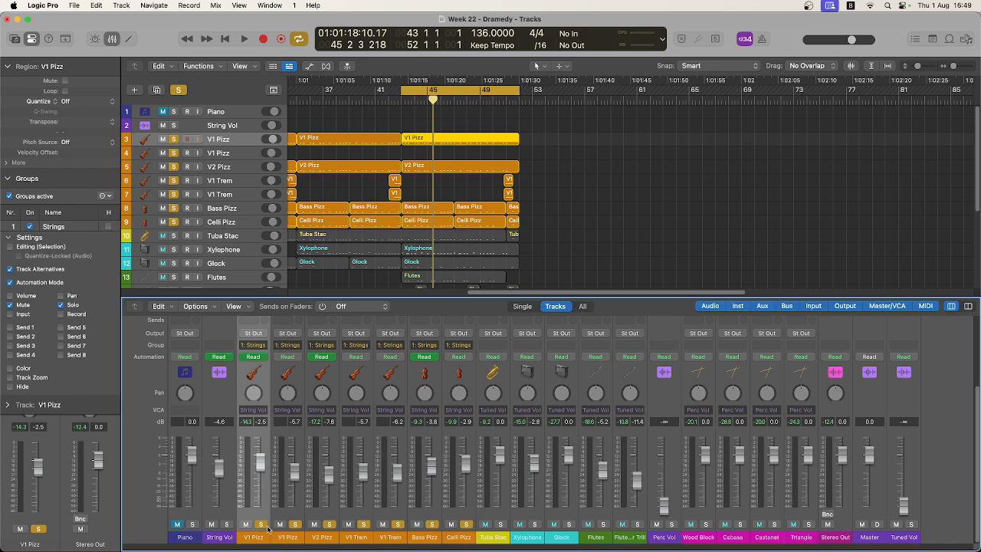
pyautogui.click(263, 525)
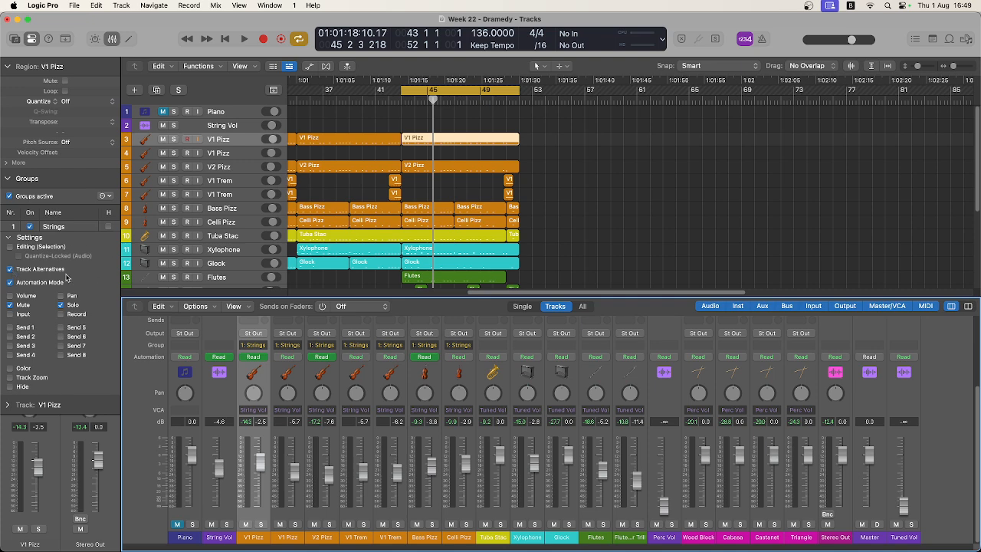
# Enable Editing (Selection) for the Strings group and shorten the linked string regions from bar 43 by about one and a half bars.
pyautogui.click(10, 247)
pyautogui.moveTo(520, 147)
pyautogui.mouseDown()
pyautogui.moveTo(507, 145)
pyautogui.moveTo(517, 145)
pyautogui.mouseUp()
pyautogui.click(550, 173)
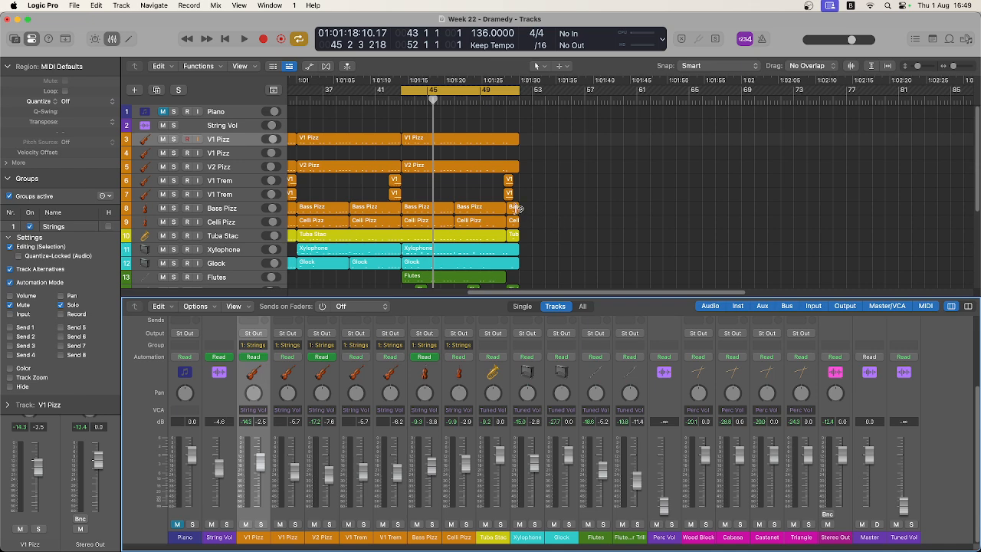
pyautogui.click(518, 169)
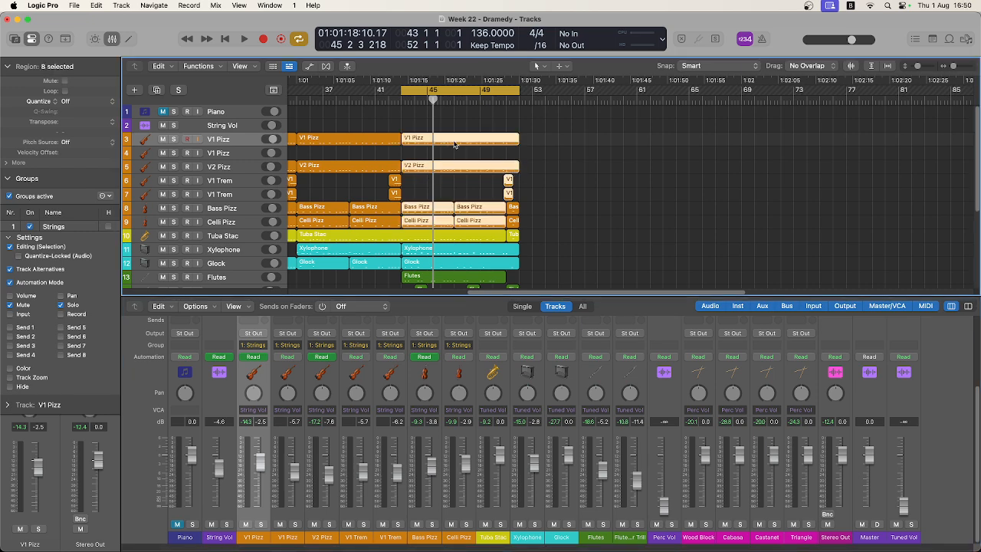
pyautogui.click(467, 209)
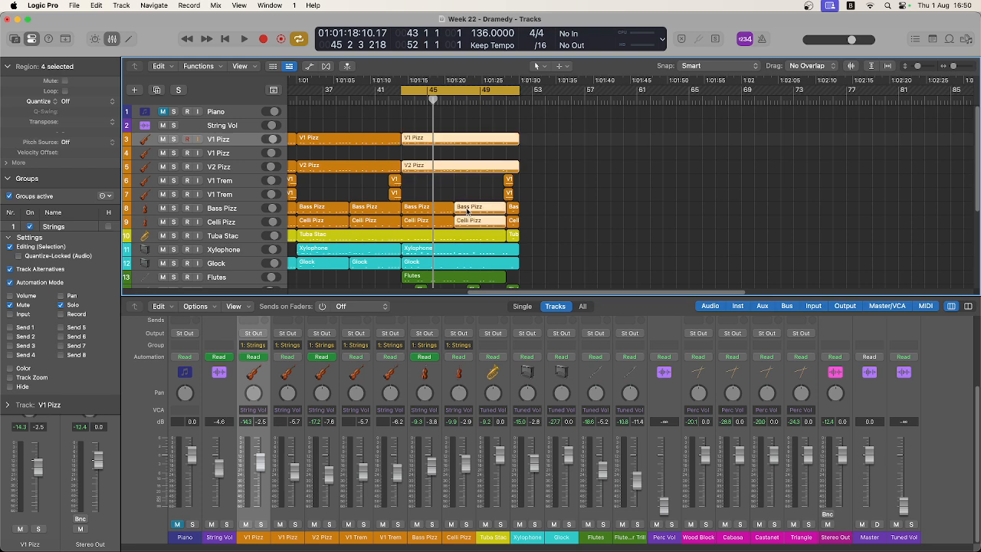
pyautogui.click(436, 215)
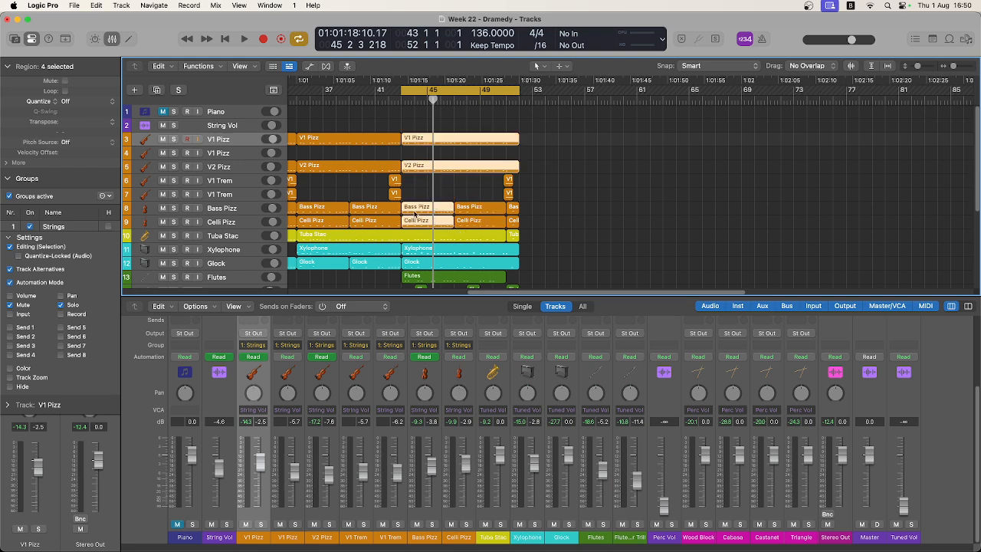
pyautogui.moveTo(506, 143)
pyautogui.mouseDown()
pyautogui.moveTo(478, 142)
pyautogui.moveTo(499, 142)
pyautogui.mouseUp()
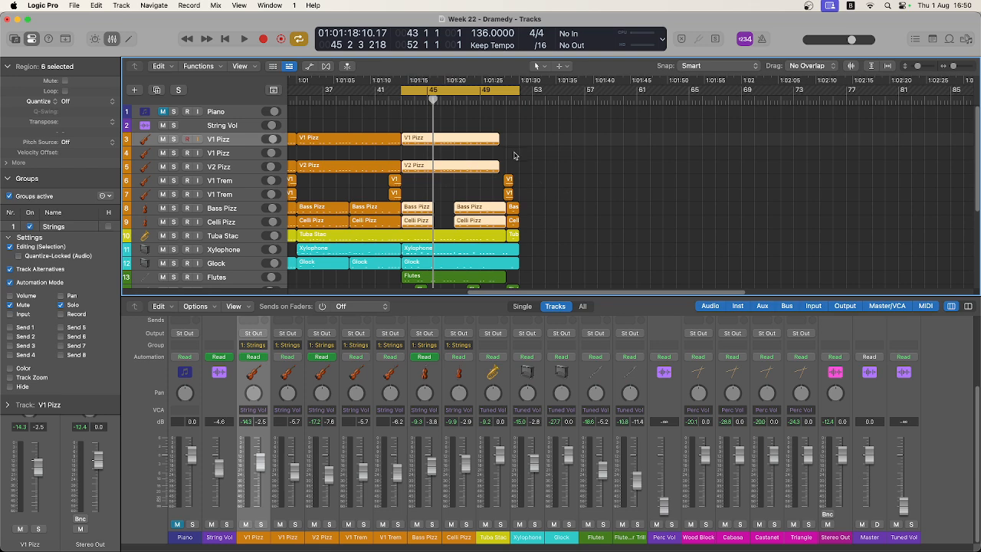
# Undo the string region trimming, the group setting changes and the creation of the Strings group.
pyautogui.press('super+z')
pyautogui.press('super+z')
pyautogui.press('super+z')
pyautogui.press('super+z')
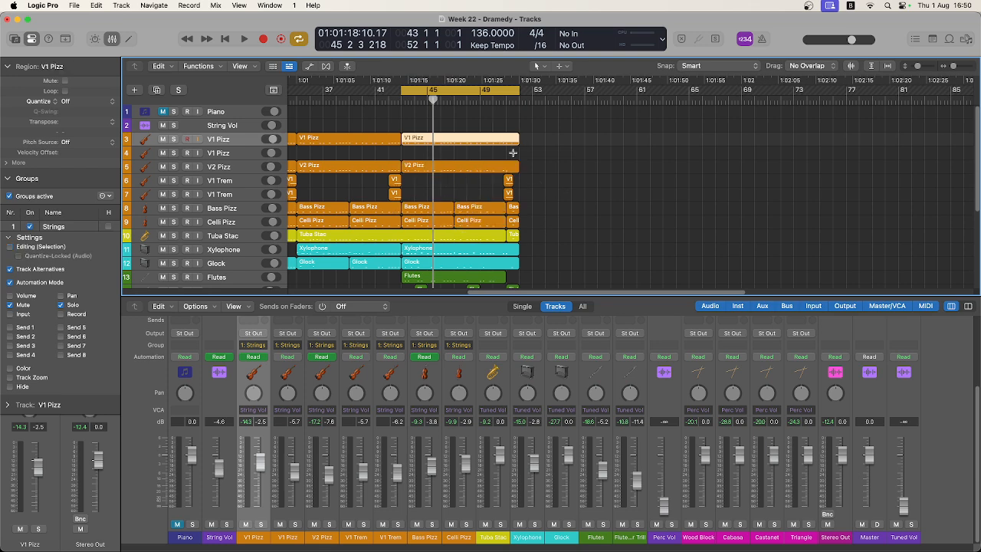
pyautogui.press('super+z')
pyautogui.press('super+z')
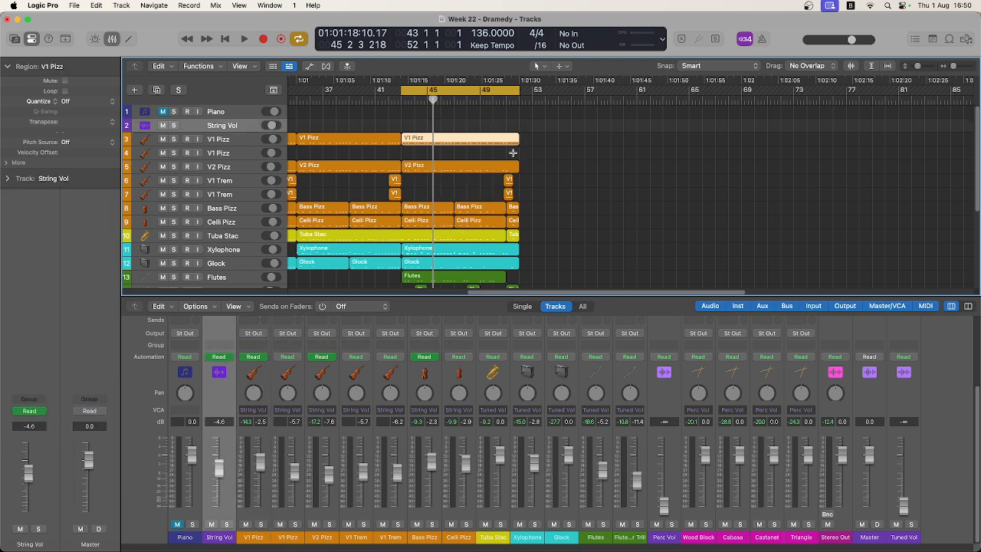
# Undo the earlier string fader edits, the VCA tracks and the VCA assignments until no VCA faders remain.
pyautogui.press('super+z')
pyautogui.press('super+z')
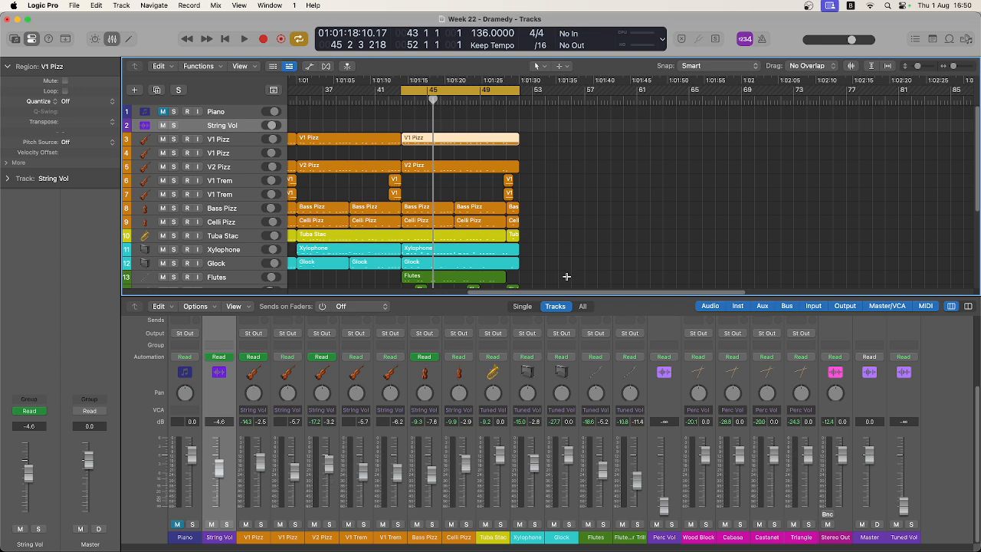
pyautogui.press('super+z')
pyautogui.press('super+z')
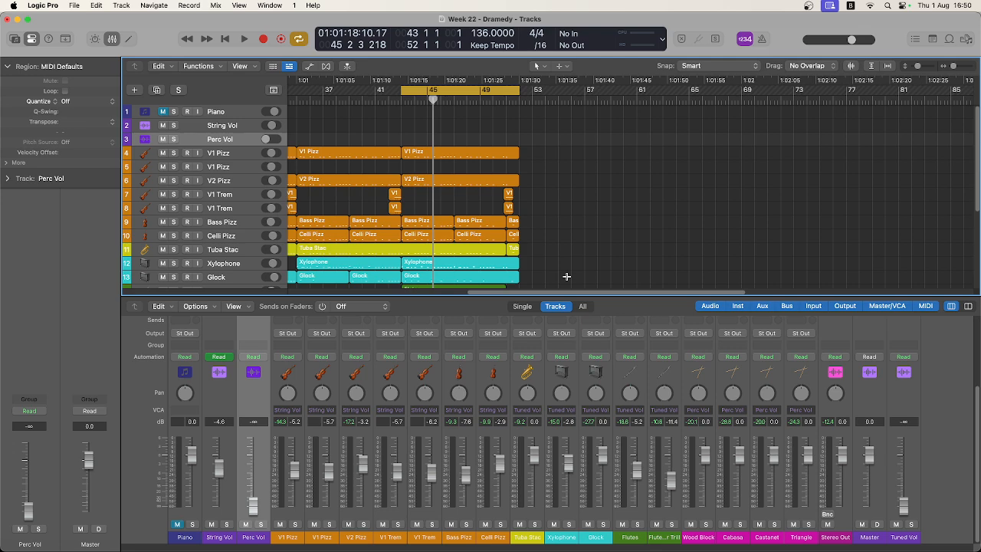
pyautogui.press('super+z')
pyautogui.press('super+z')
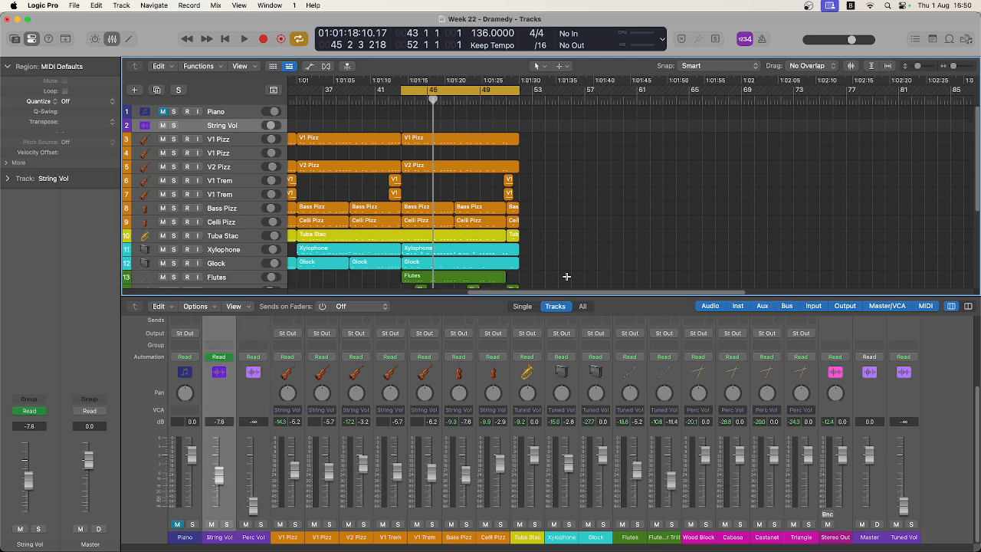
pyautogui.press('super+z')
pyautogui.press('super+z')
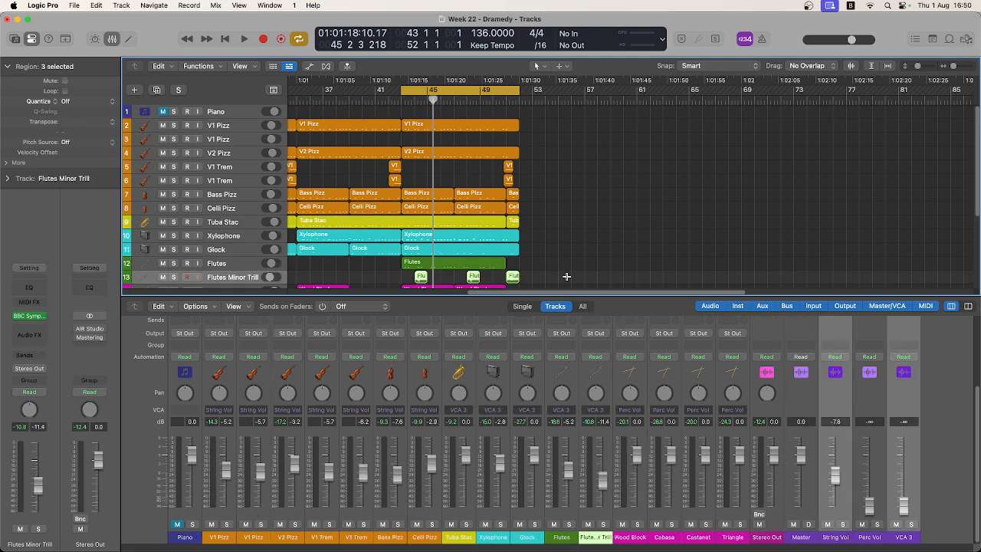
pyautogui.press('super+z')
pyautogui.press('super+z')
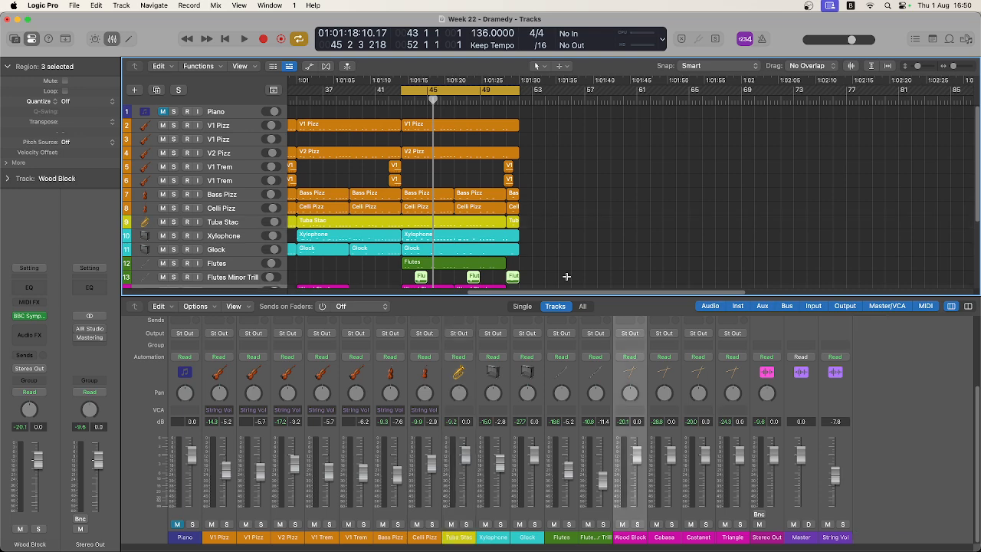
pyautogui.press('super+z')
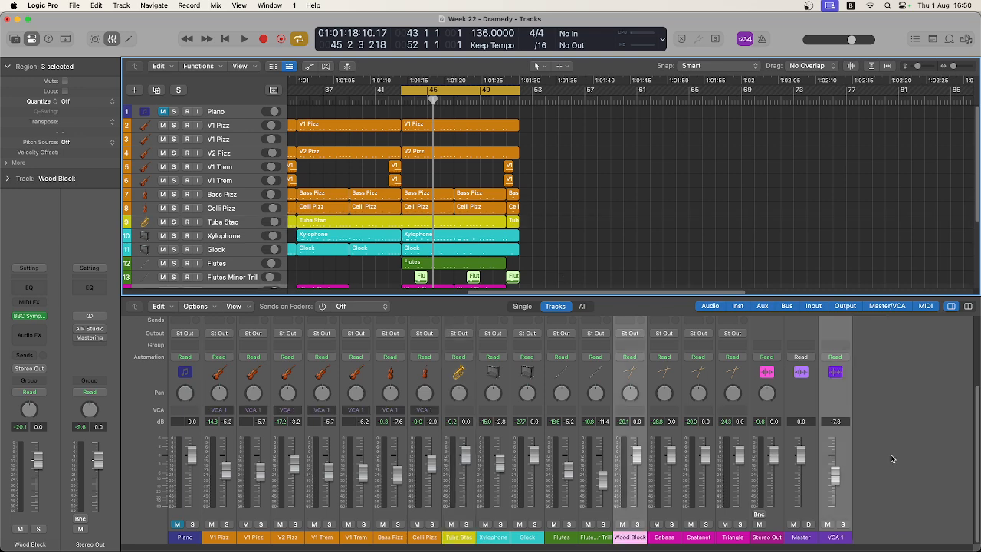
pyautogui.press('super+z')
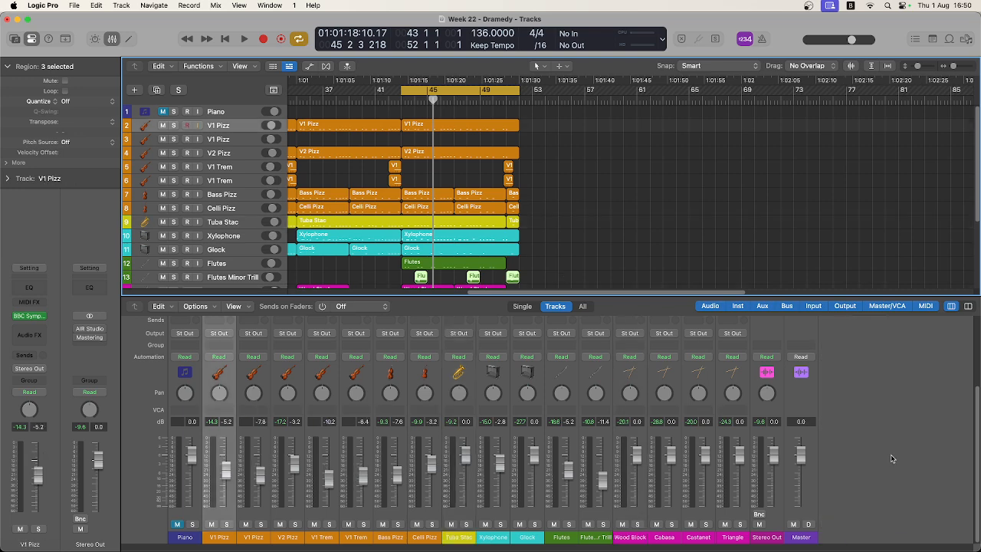
# Play the project briefly from bar 43 to hear the mix without VCAs.
pyautogui.click(404, 101)
pyautogui.press('space')
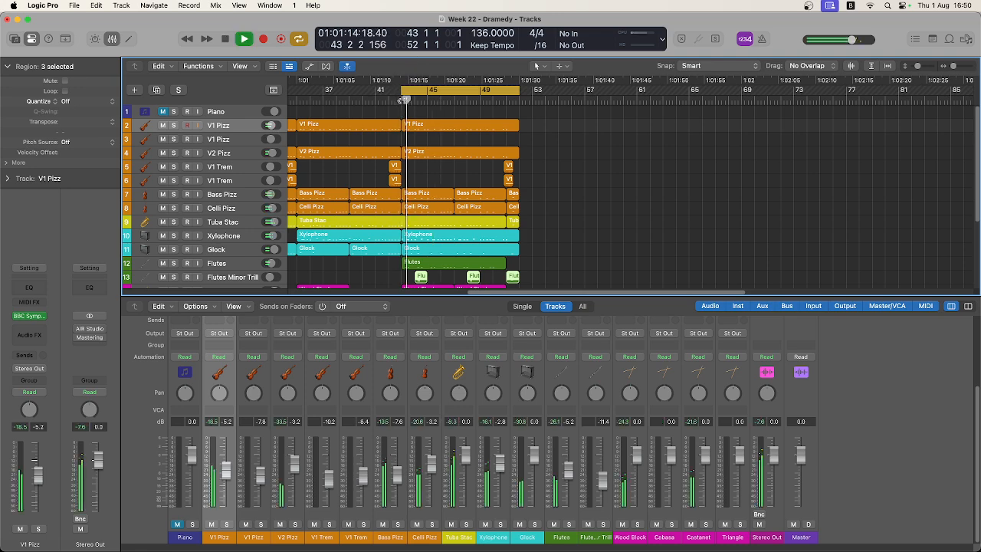
pyautogui.press('space')
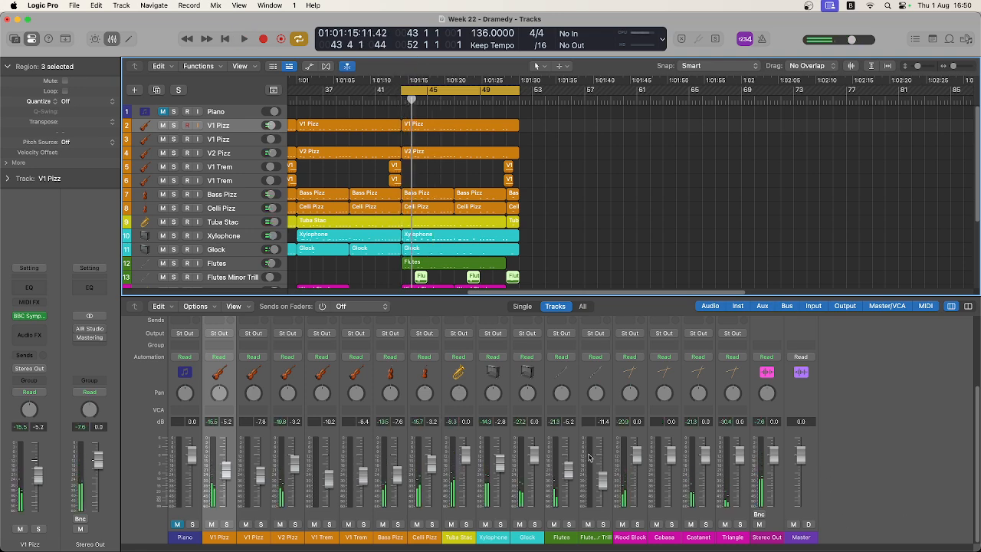
# Create a summing stack from the string tracks, from the first V1 Pizz through Celli Pizz.
pyautogui.scroll(3, 282, 490)
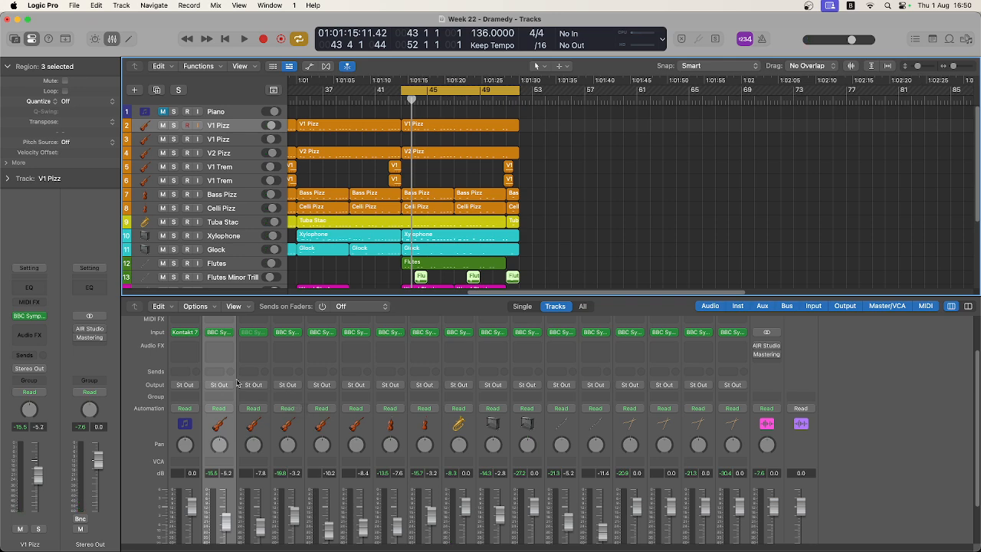
pyautogui.keyDown('shift'); pyautogui.click(437, 437); pyautogui.keyUp('shift')
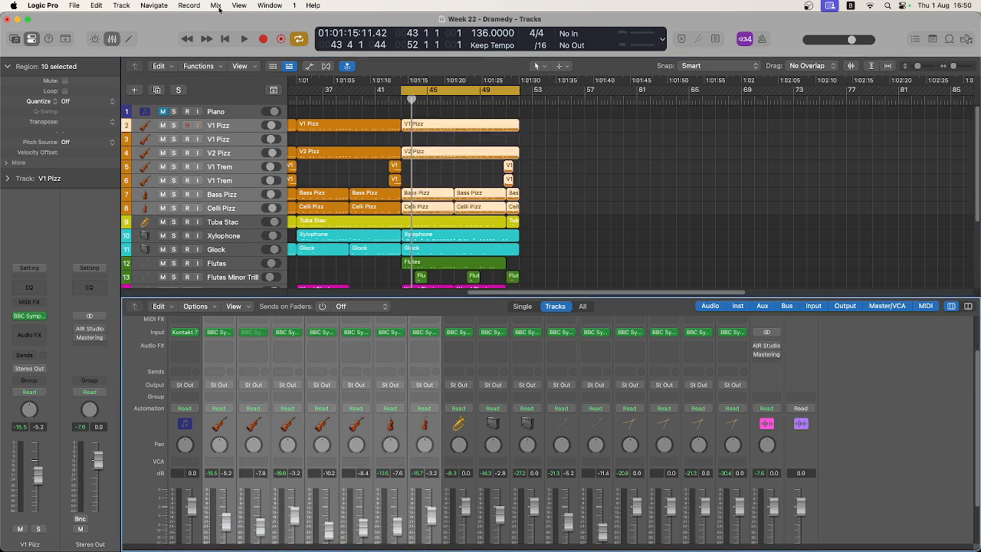
pyautogui.click(123, 6)
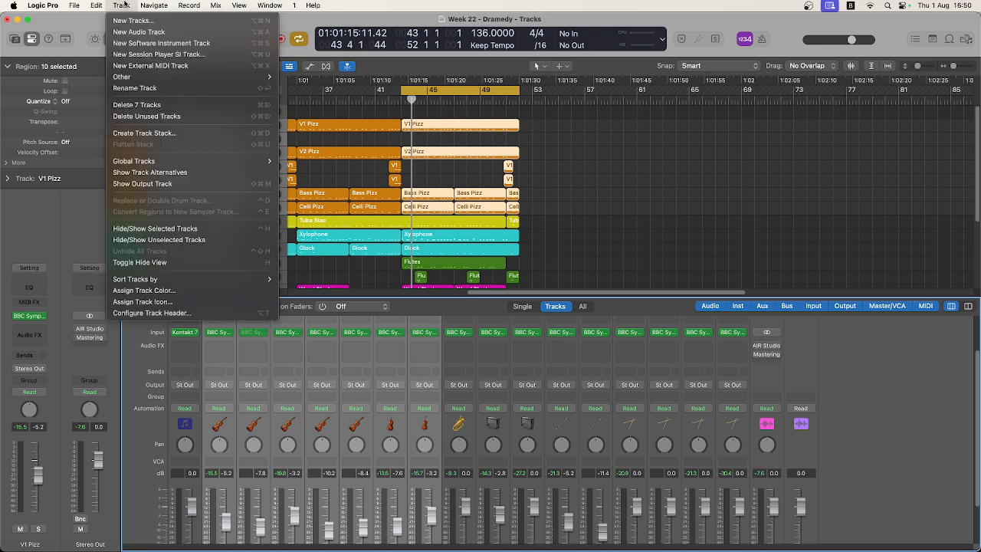
pyautogui.click(148, 136)
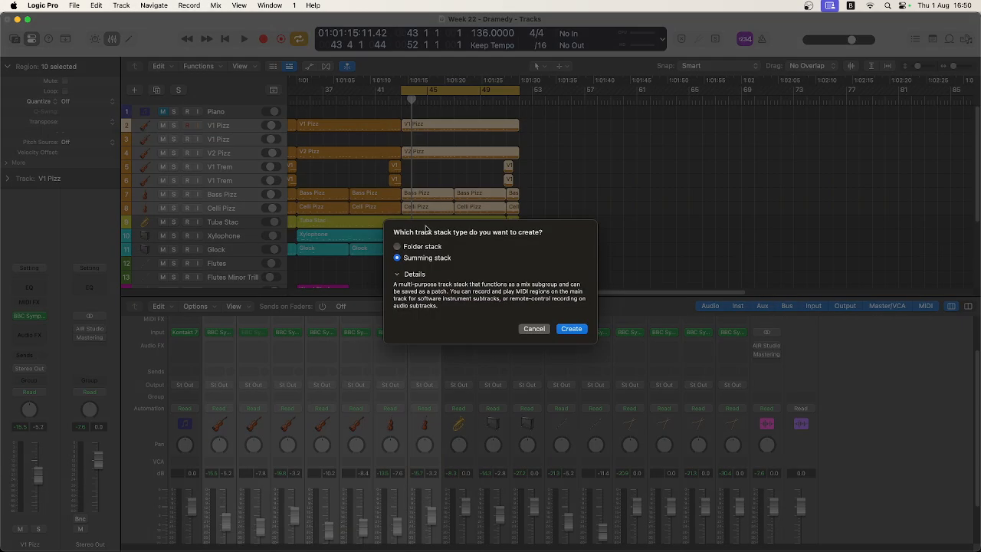
pyautogui.click(571, 329)
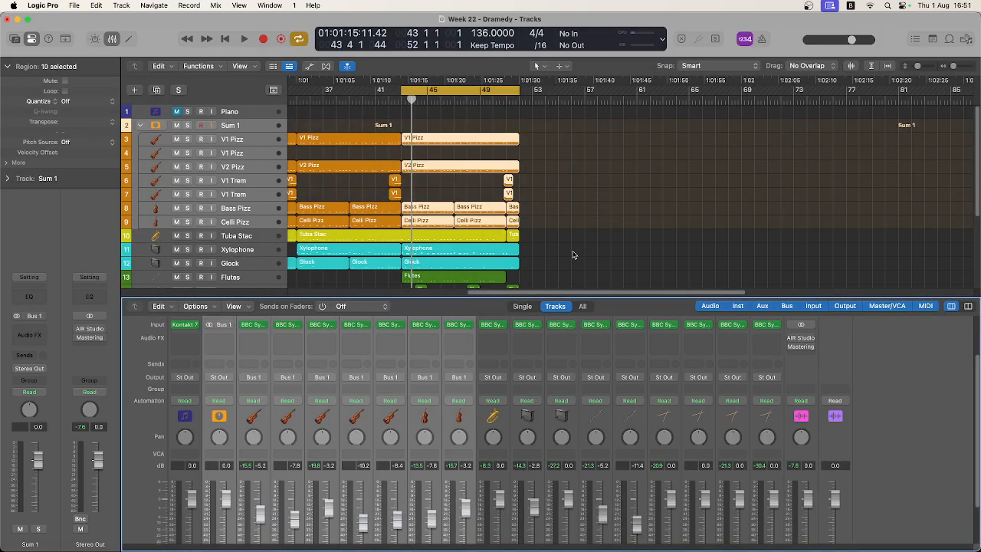
# Collapse and re-expand the new string summing stack in the Mixer, and select only its main channel.
pyautogui.scroll(-3, 576, 255)
pyautogui.scroll(-1, 226, 391)
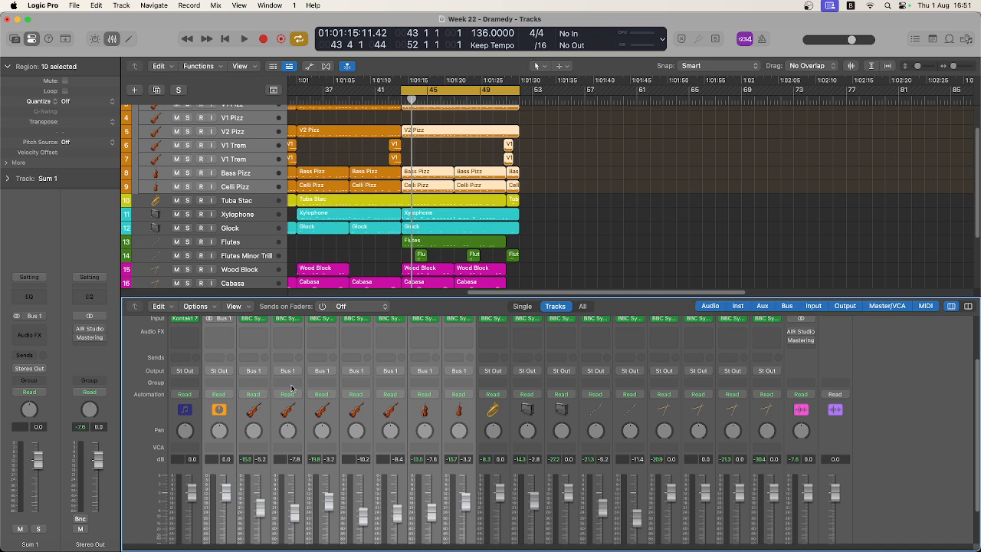
pyautogui.scroll(2, 291, 389)
pyautogui.scroll(-5, 256, 407)
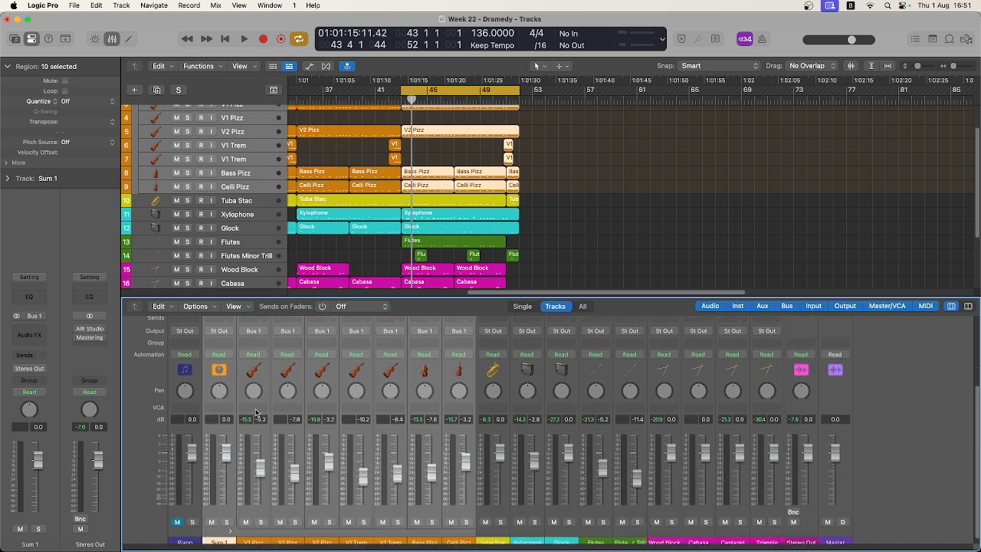
pyautogui.click(232, 527)
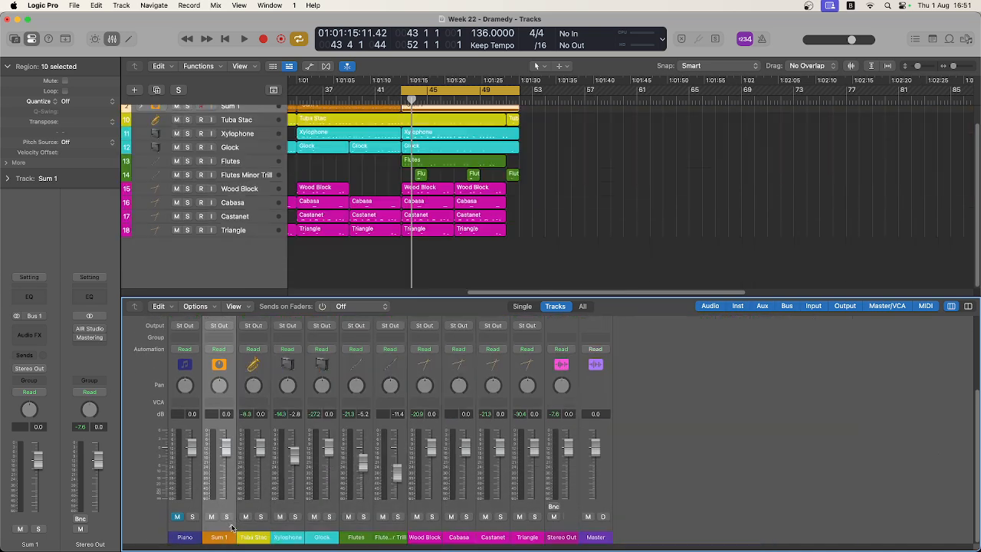
pyautogui.click(232, 527)
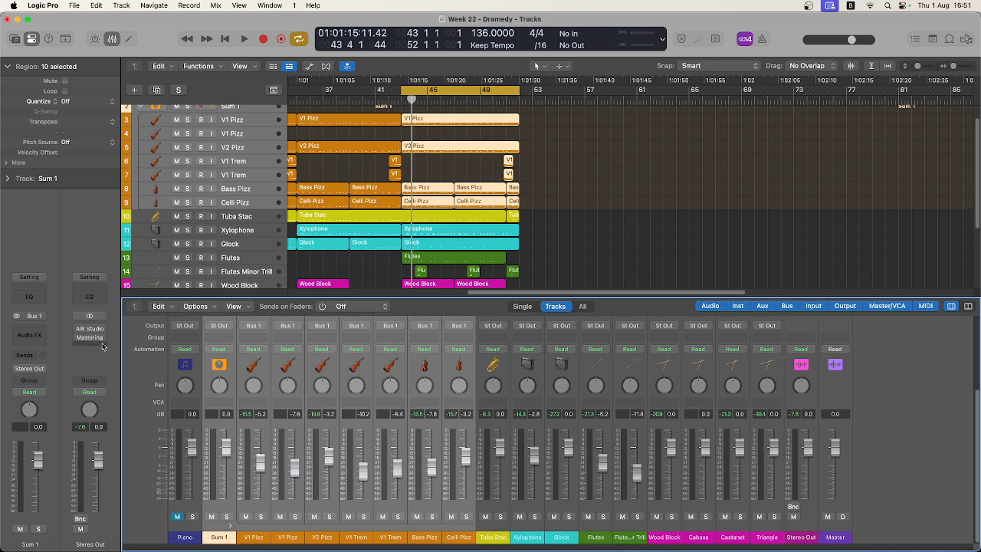
pyautogui.scroll(1, 219, 416)
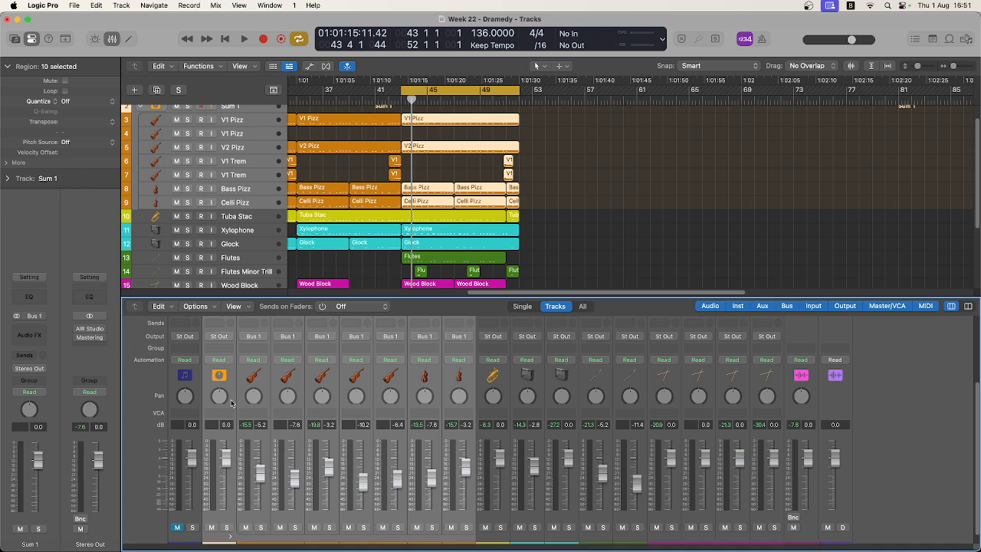
pyautogui.click(231, 403)
pyautogui.scroll(-1, 232, 402)
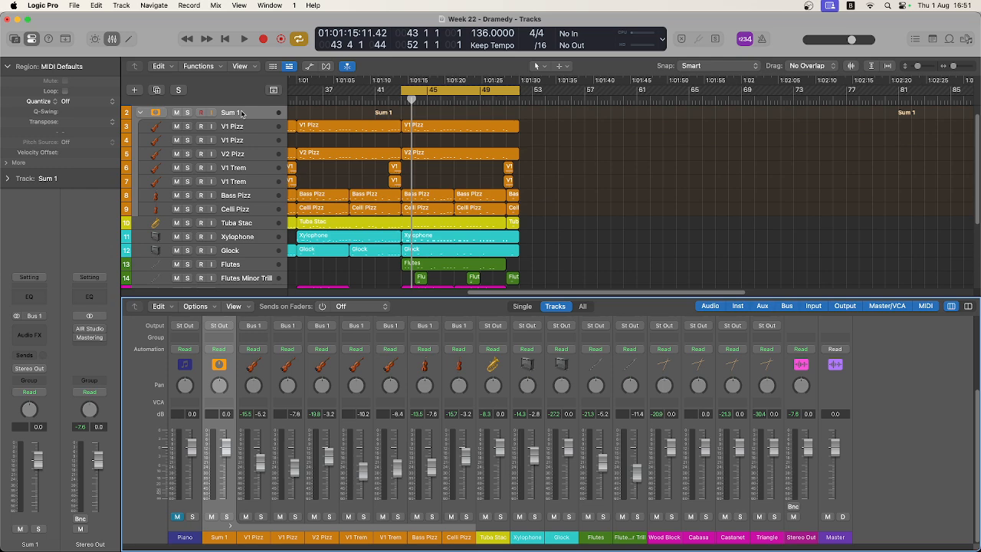
# Examine the Sum 1 channel's Bus 1 input, insert slots and Stereo Out output against the string channels' outputs in the Mixer.
pyautogui.scroll(6, 224, 366)
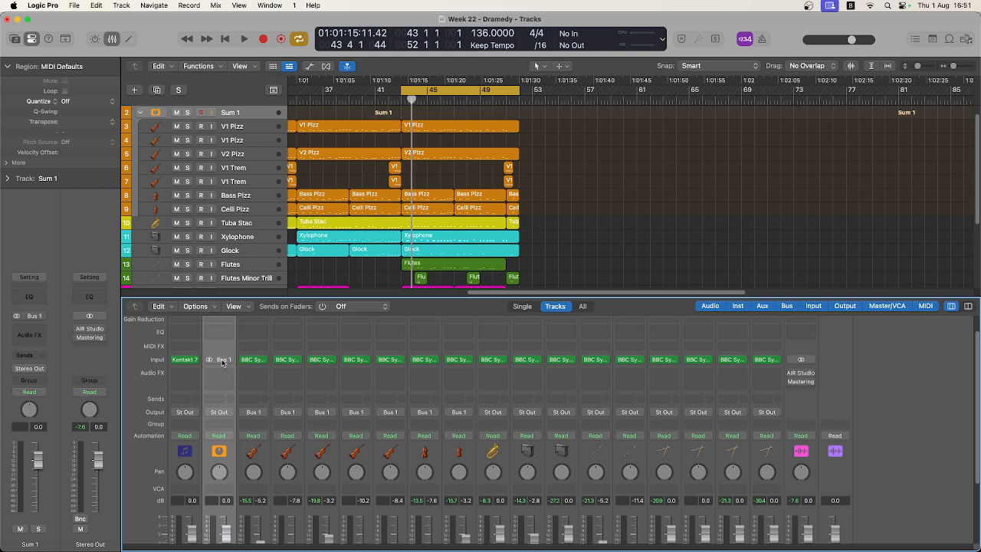
pyautogui.scroll(-3, 219, 391)
pyautogui.scroll(-2, 220, 400)
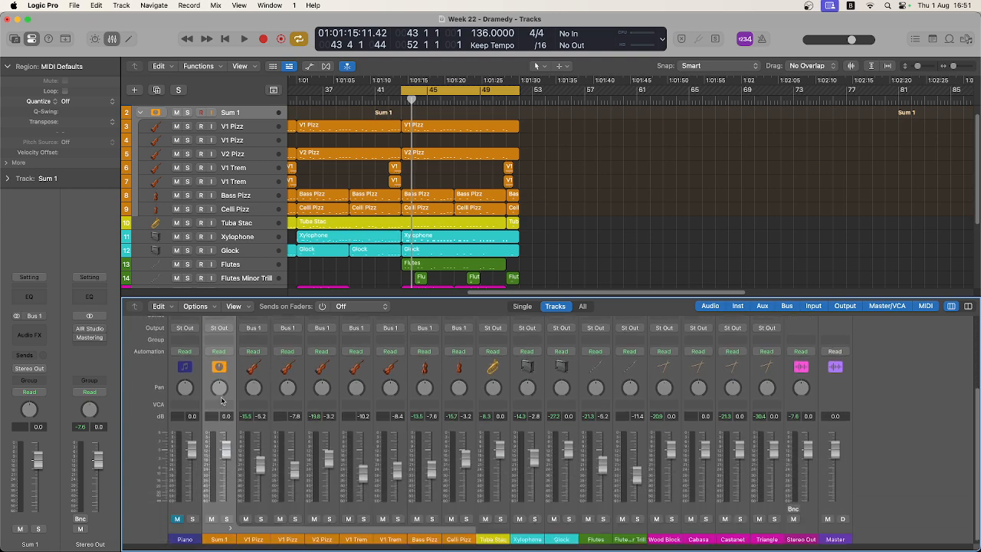
pyautogui.scroll(1, 221, 400)
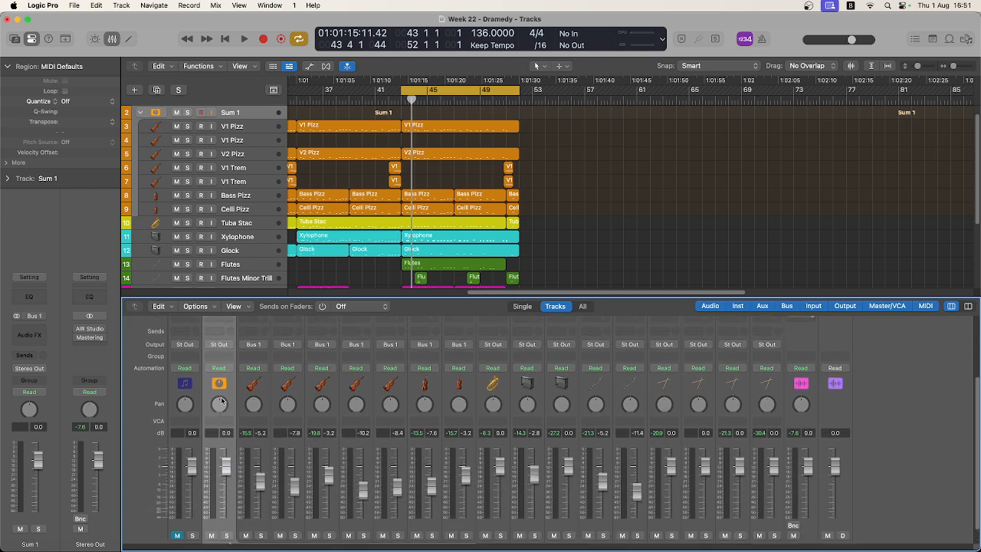
pyautogui.scroll(-1, 240, 393)
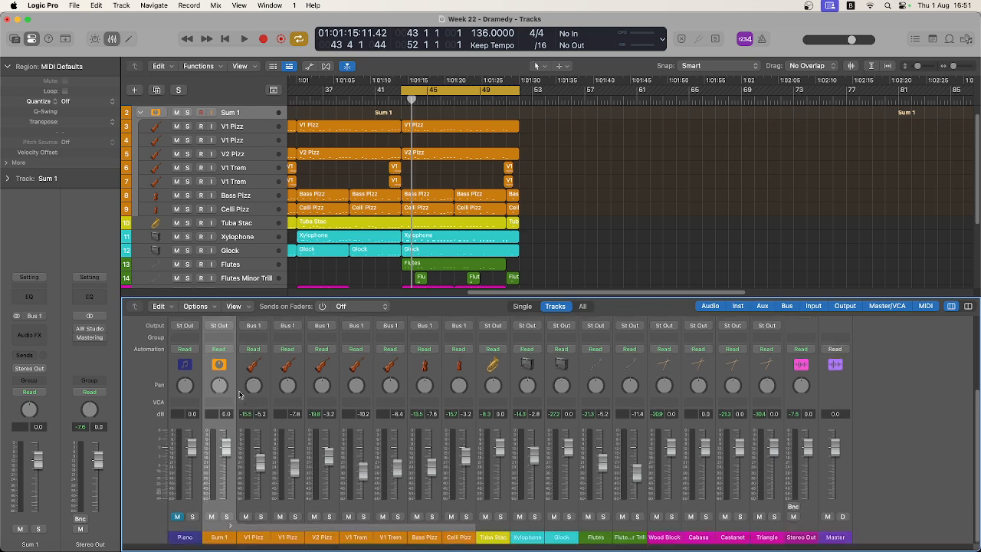
pyautogui.scroll(2, 240, 394)
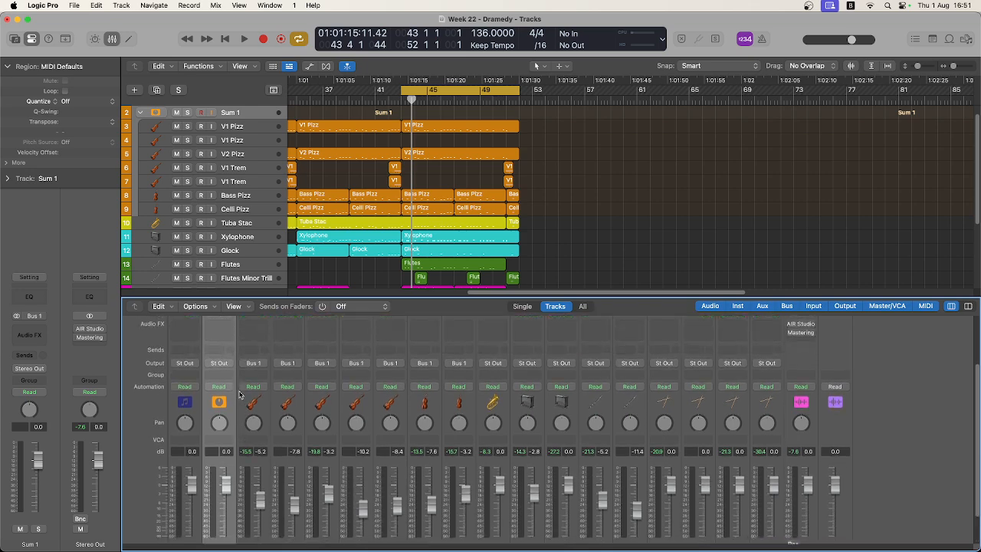
pyautogui.scroll(-2, 240, 394)
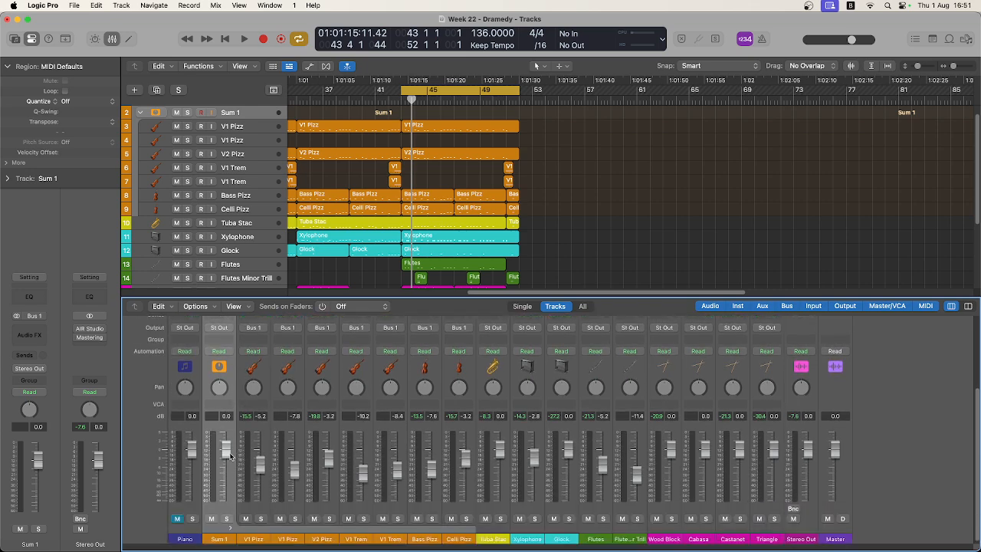
# Play from bar 43 and pull the Sum 1 fader fully down to −∞ to hear the mix without the summed strings.
pyautogui.press('space')
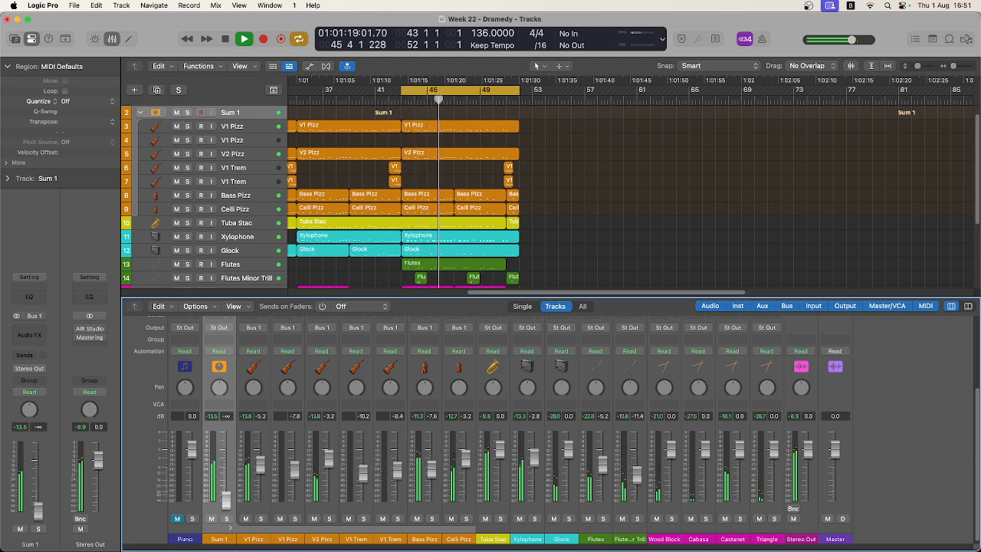
pyautogui.press('space')
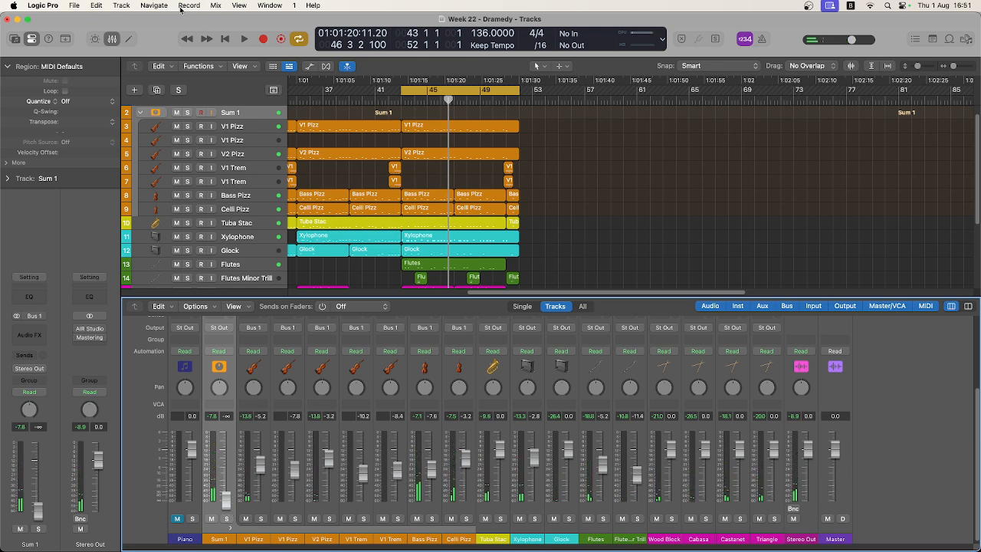
pyautogui.click(216, 6)
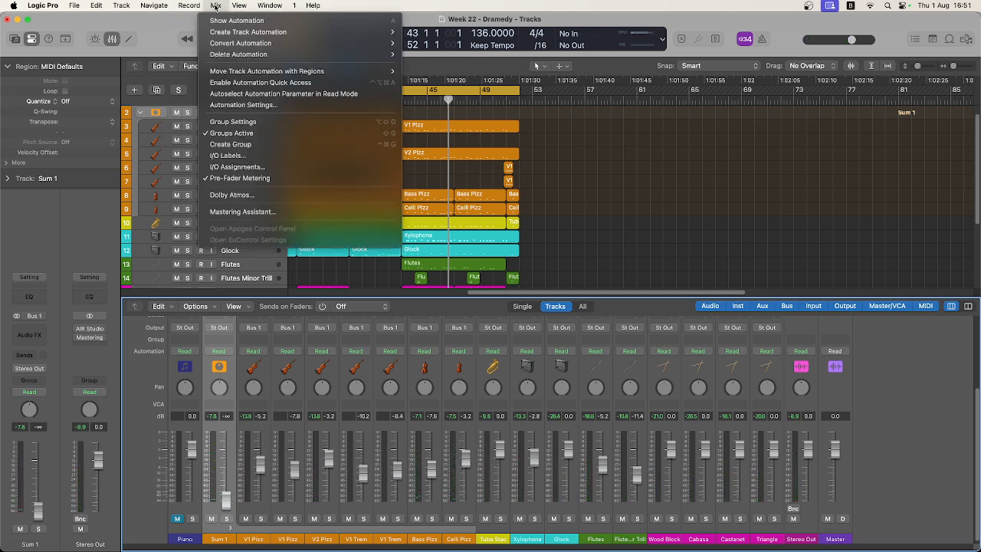
pyautogui.click(216, 7)
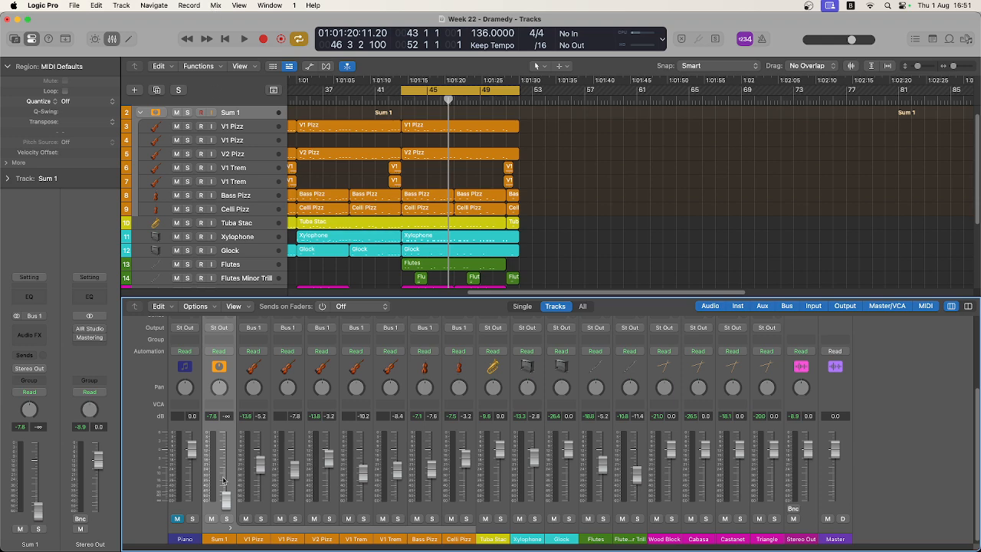
pyautogui.moveTo(225, 502)
pyautogui.mouseDown()
pyautogui.moveTo(225, 457)
pyautogui.moveTo(228, 500)
pyautogui.mouseUp()
pyautogui.press('space')
pyautogui.press('space')
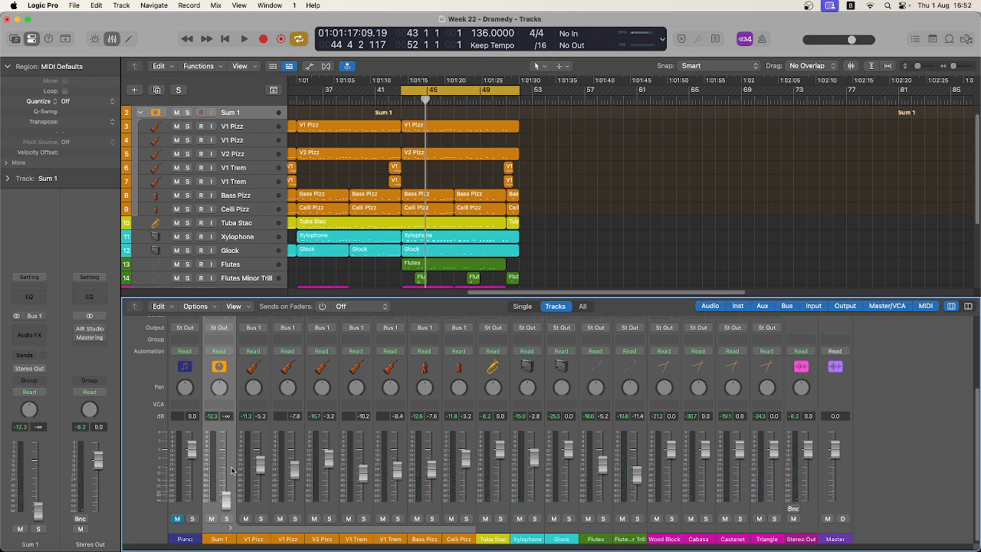
# Examine the Sum 1 channel's effect slots and sends, and play the project briefly from bar 43 again.
pyautogui.scroll(2, 232, 412)
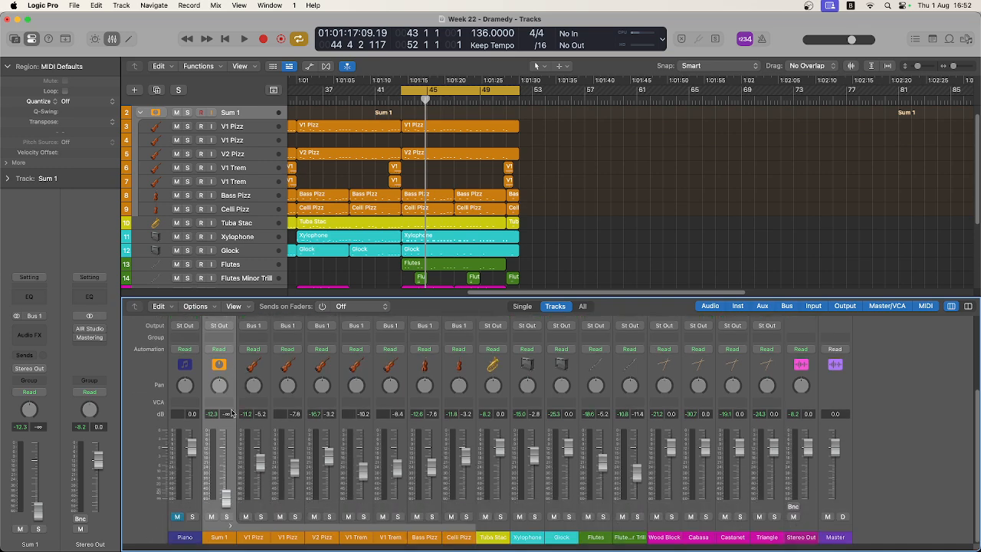
pyautogui.scroll(-2, 232, 414)
pyautogui.scroll(4, 226, 435)
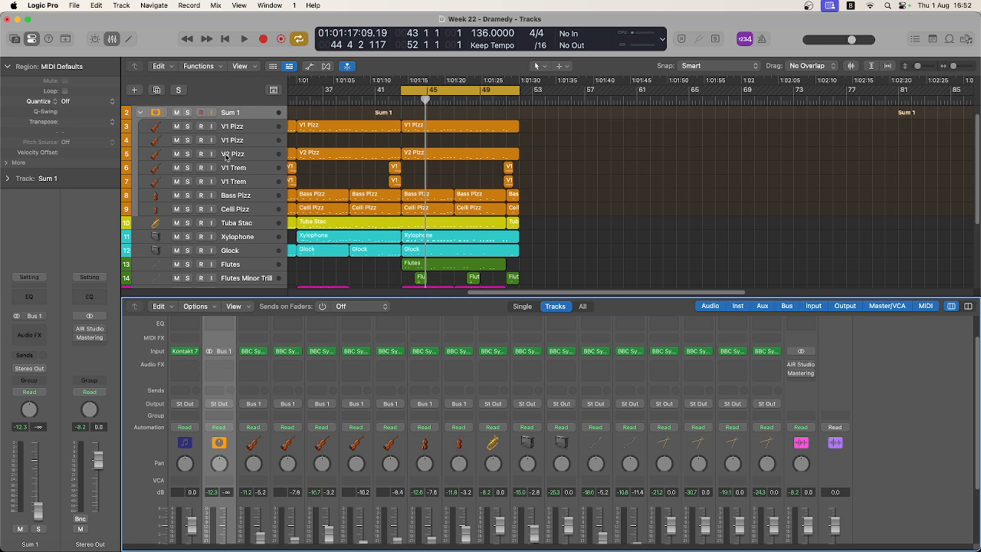
pyautogui.press('space')
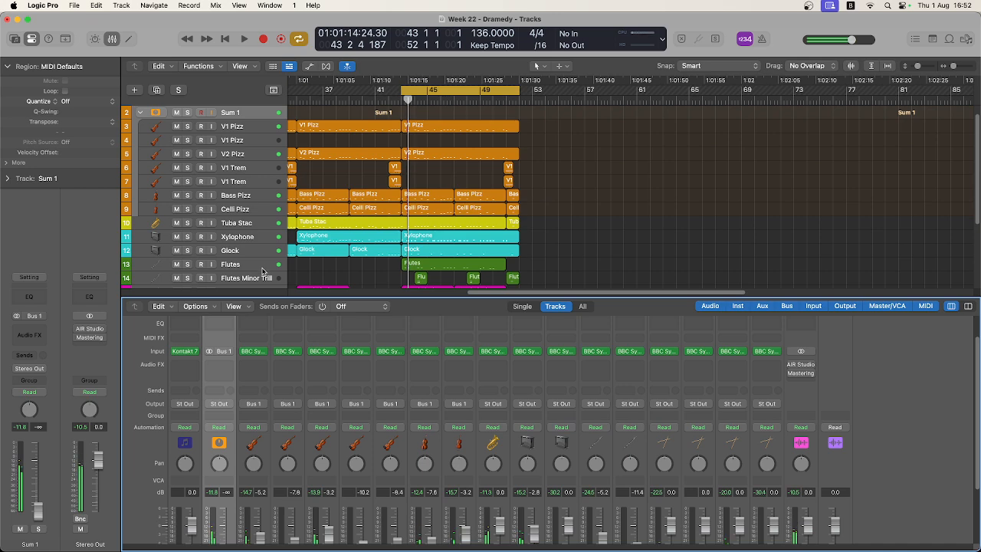
# Undo the Sum 1 fader change and the string summing stack, and replace the multi-track selection with a single channel.
pyautogui.press('super+z')
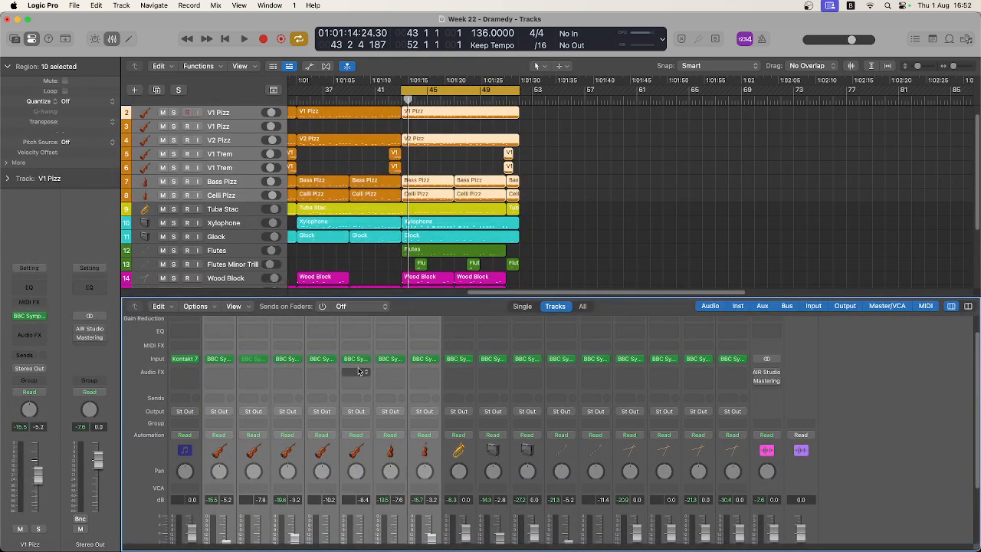
pyautogui.scroll(-3, 342, 428)
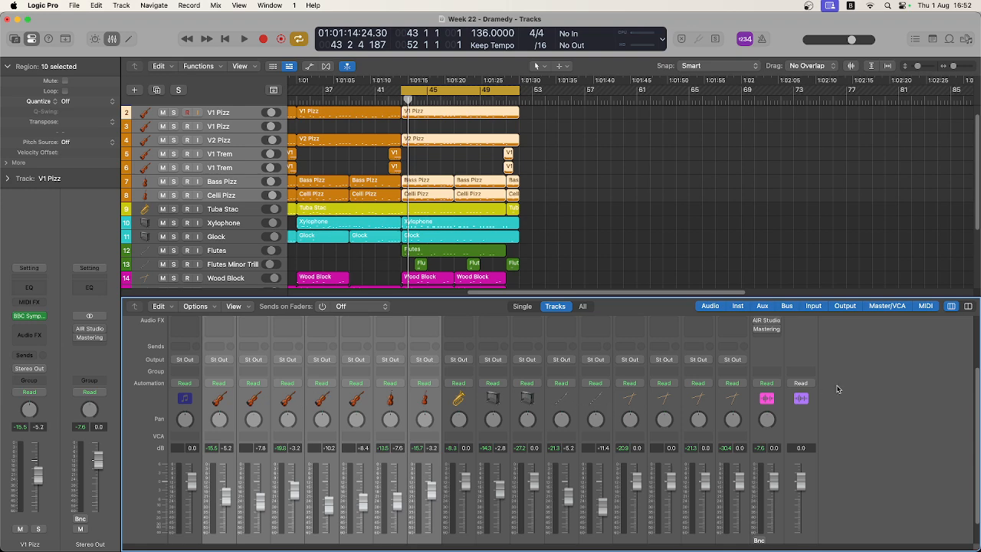
pyautogui.click(438, 409)
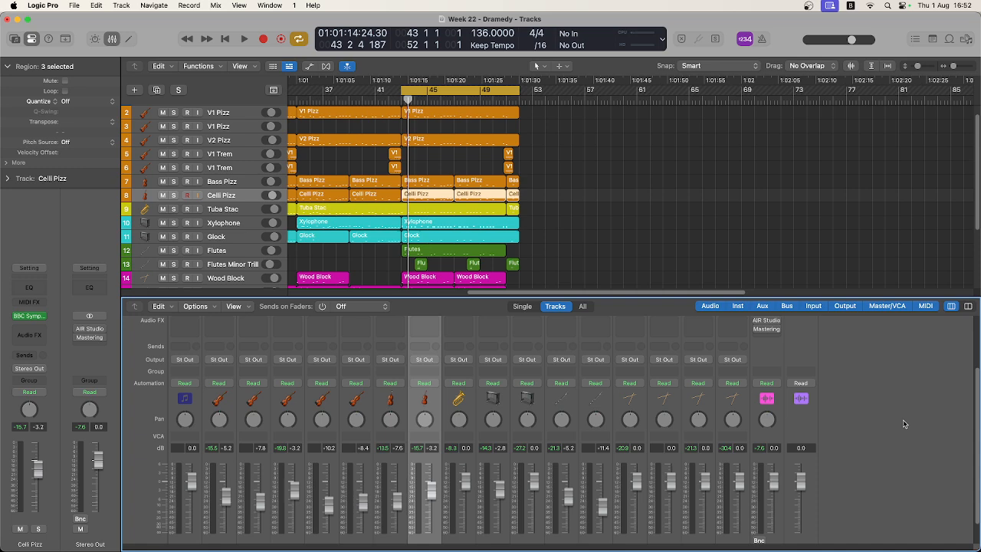
pyautogui.scroll(-2, 902, 419)
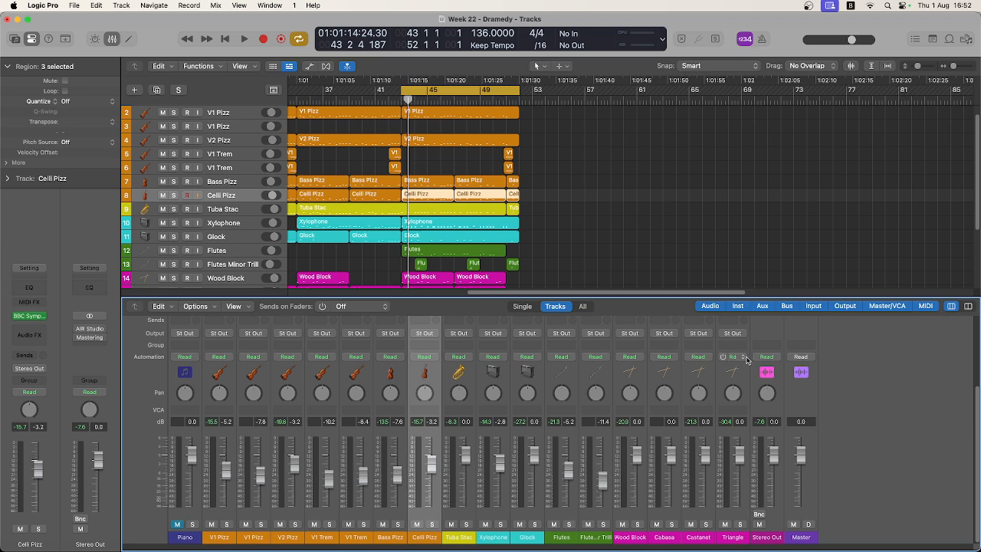
pyautogui.click(793, 408)
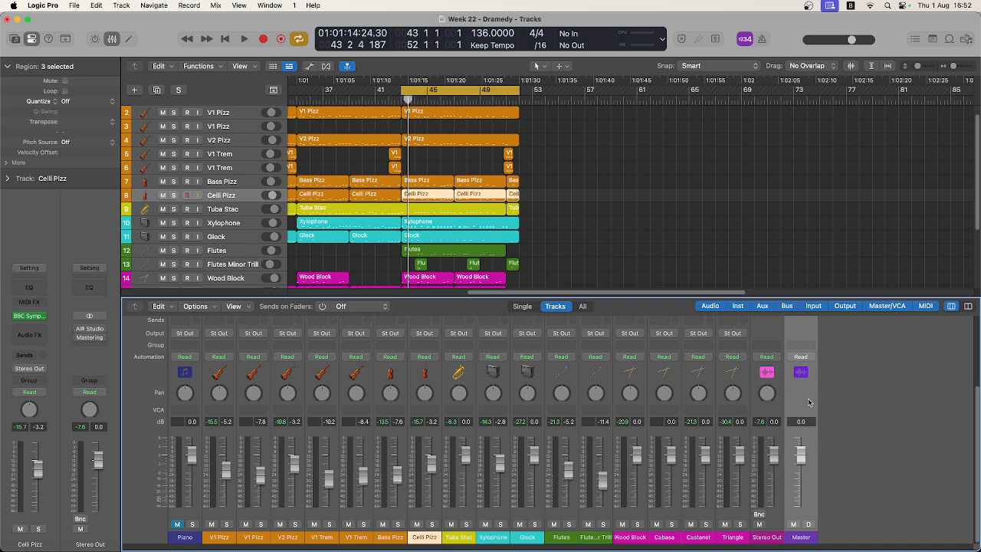
# Create a folder stack from the string tracks, from the first V1 Pizz through Celli Pizz.
pyautogui.click(211, 383)
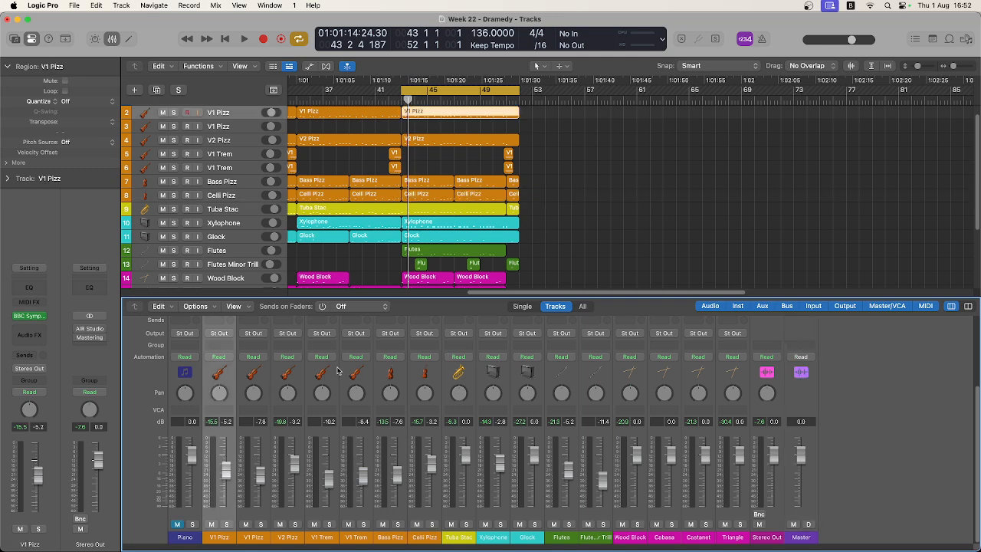
pyautogui.keyDown('shift'); pyautogui.click(427, 385); pyautogui.keyUp('shift')
pyautogui.click(217, 6)
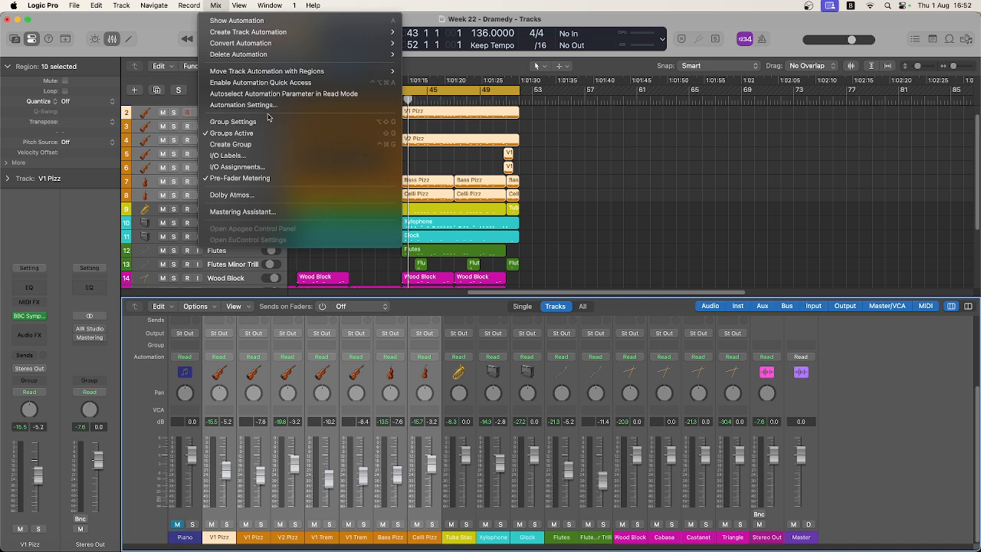
pyautogui.moveTo(121, 6)
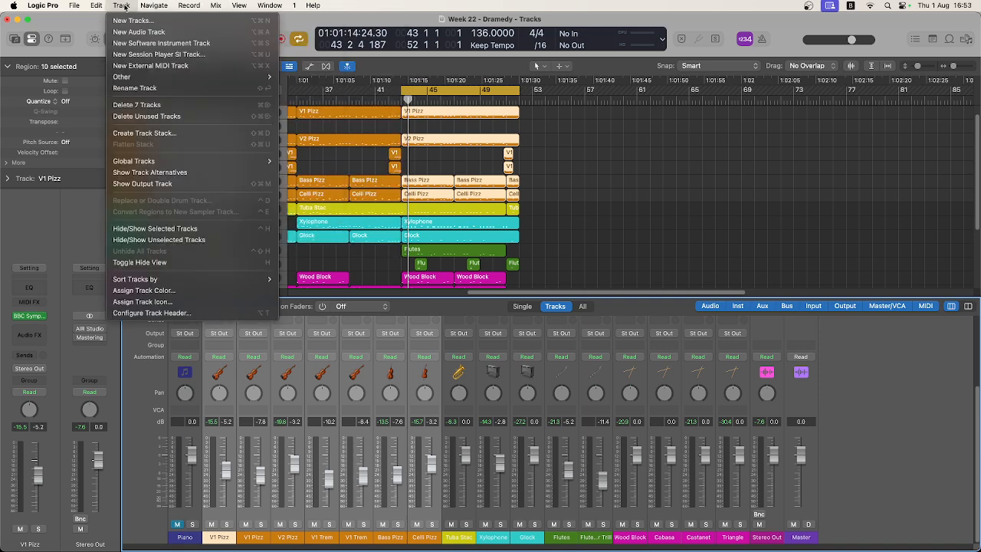
pyautogui.click(157, 133)
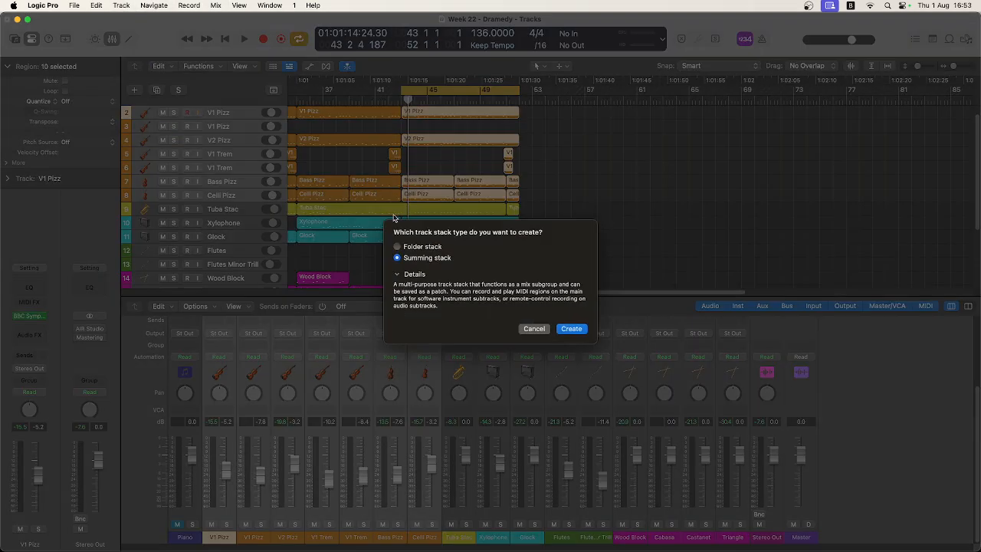
pyautogui.click(422, 247)
pyautogui.click(565, 327)
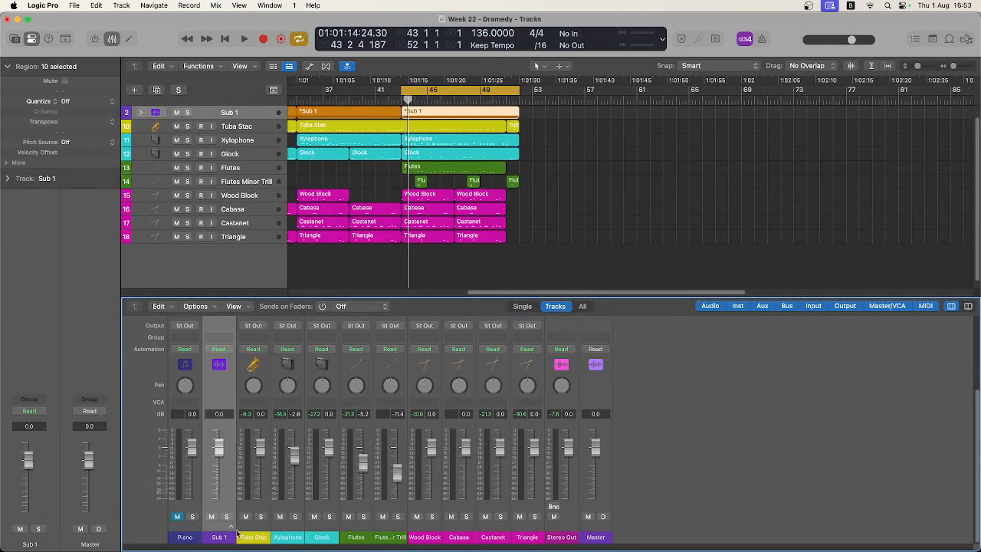
# Expand and collapse the new folder stack, and play from bar 43 while setting its Sub 1 fader to −0.5 dB.
pyautogui.click(230, 527)
pyautogui.click(230, 527)
pyautogui.press('space')
pyautogui.moveTo(219, 448)
pyautogui.mouseDown()
pyautogui.moveTo(219, 496)
pyautogui.moveTo(219, 447)
pyautogui.mouseUp()
pyautogui.press('space')
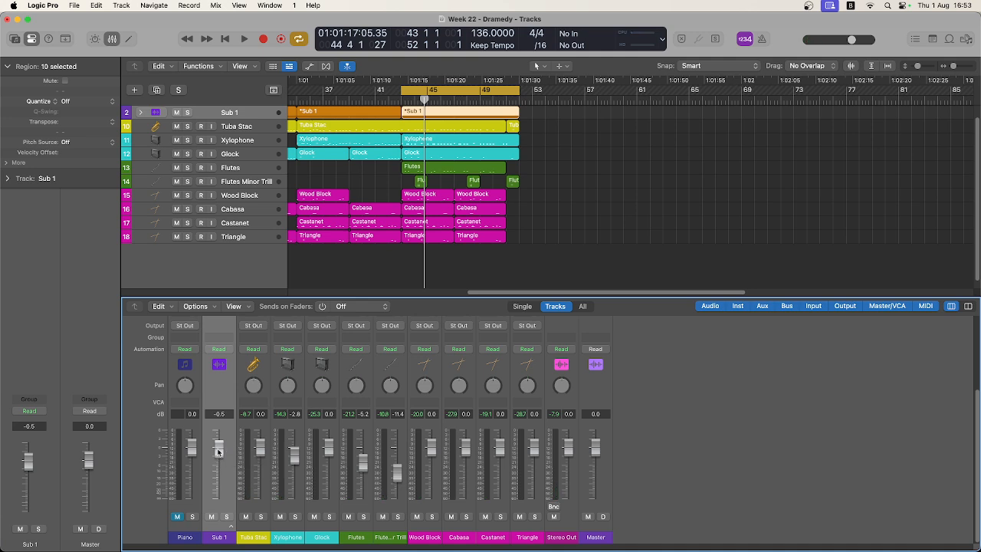
# Examine the Sub 1 channel's insert and routing slots, and expand and re-collapse the stack to check the strings' VCA assignments.
pyautogui.scroll(3, 219, 455)
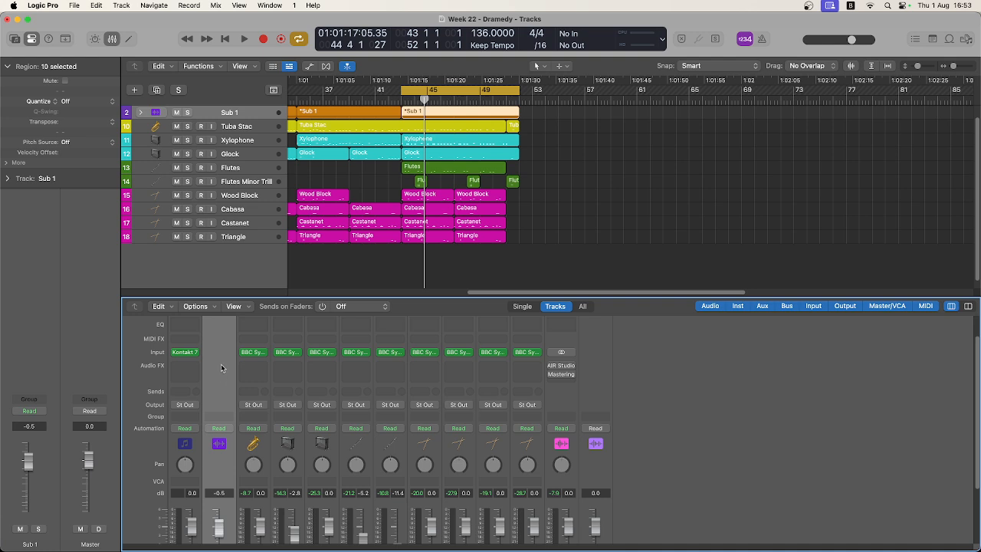
pyautogui.scroll(-3, 221, 368)
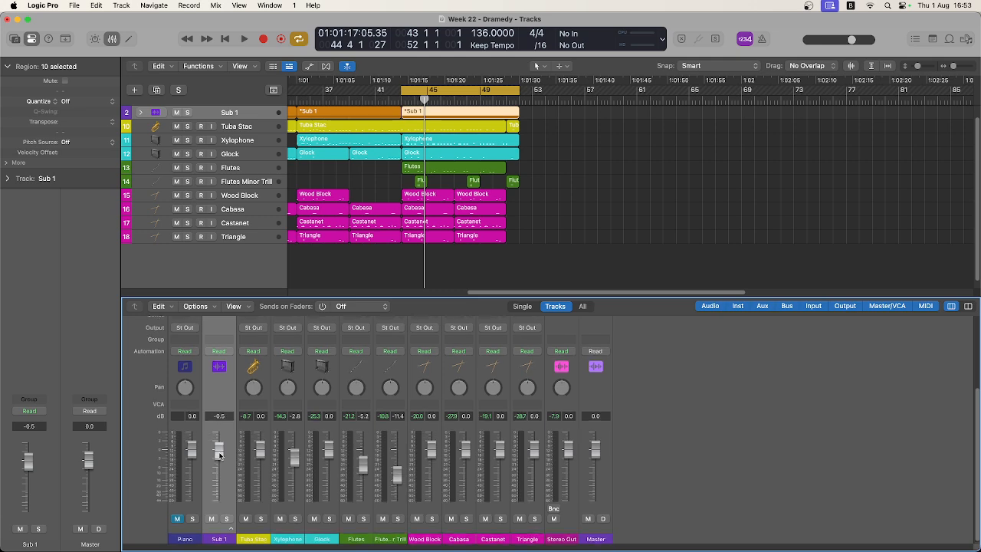
pyautogui.scroll(2, 221, 475)
pyautogui.scroll(-2, 230, 521)
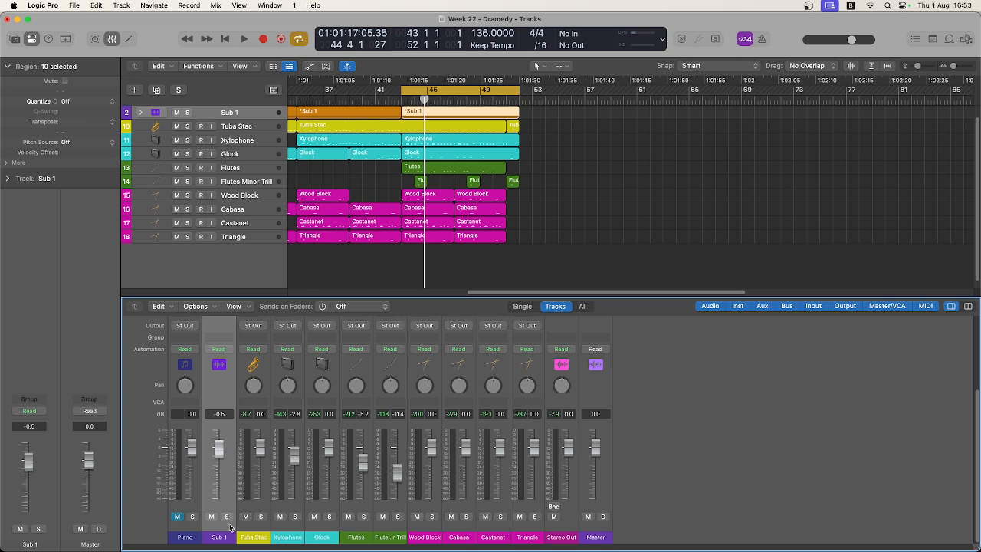
pyautogui.click(229, 526)
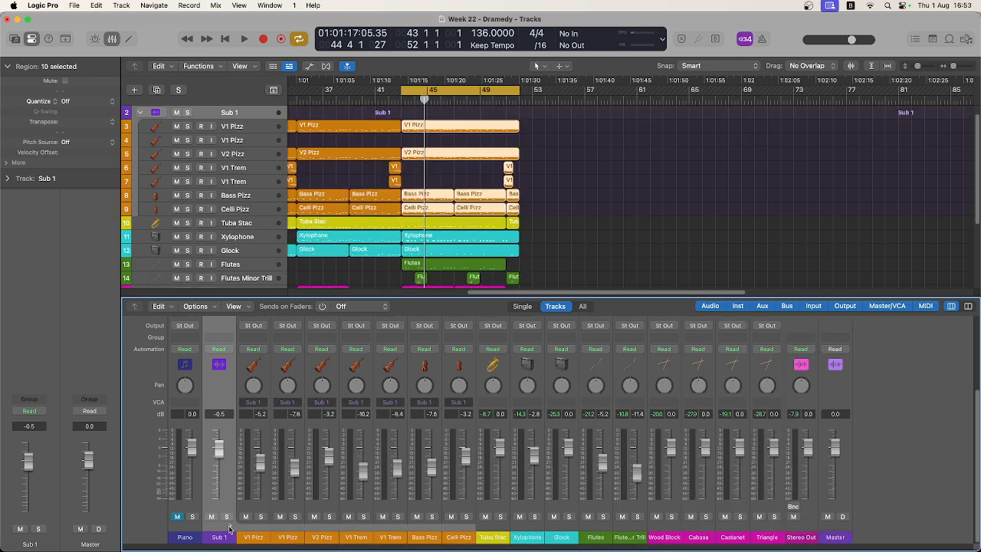
pyautogui.click(229, 527)
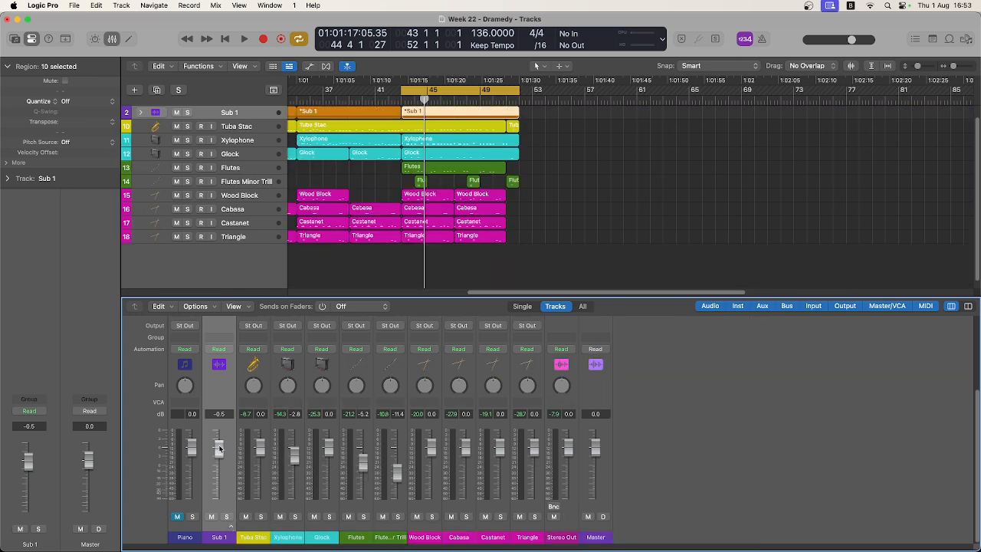